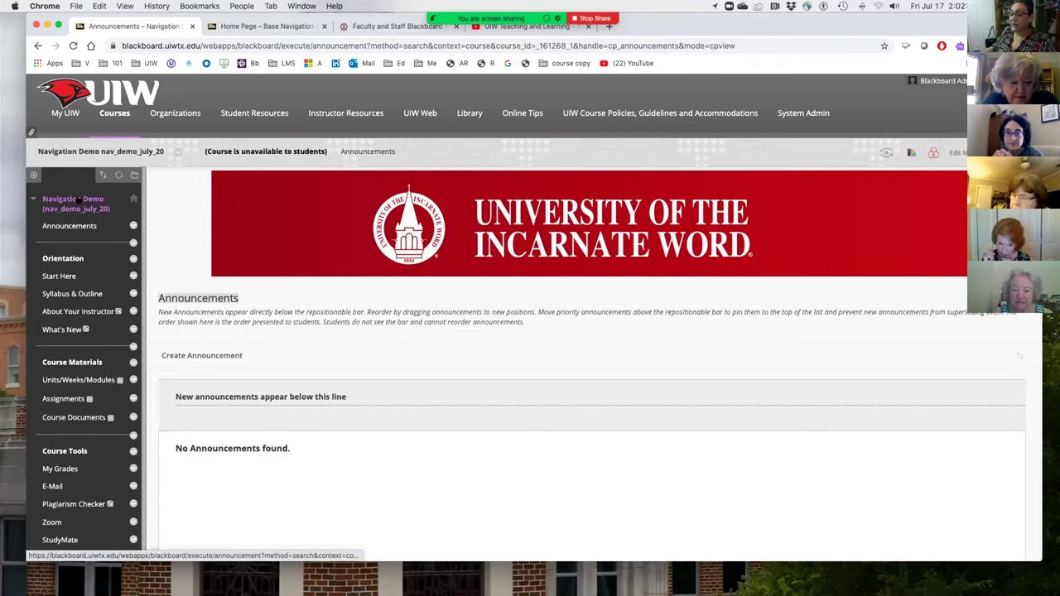
# Step: Examine the Navigation Demo course menu from Announcements down to Course Management
pyautogui.scroll(-4, 73, 318)
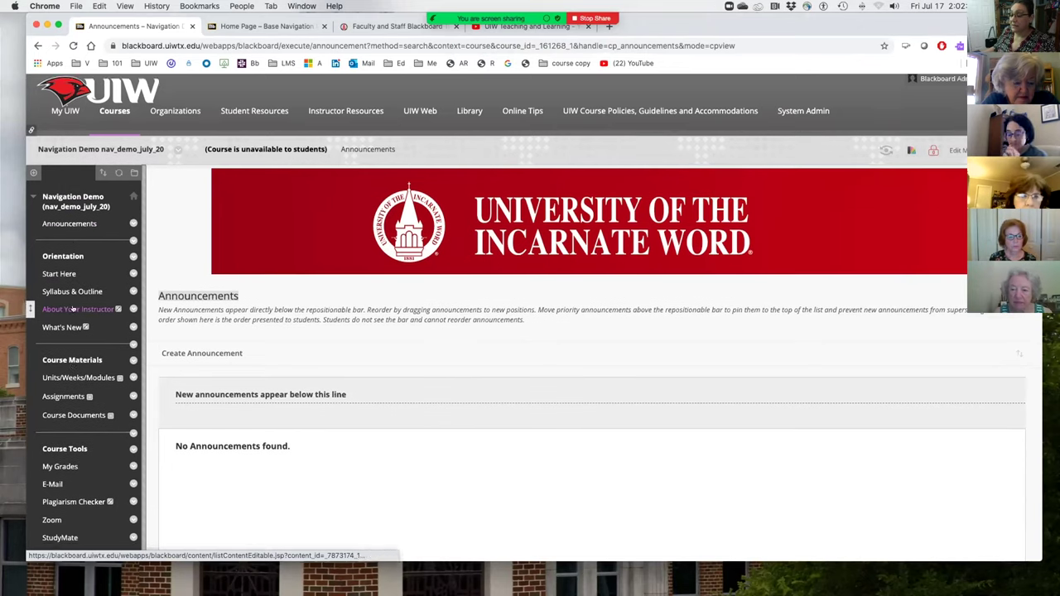
pyautogui.scroll(-3, 74, 306)
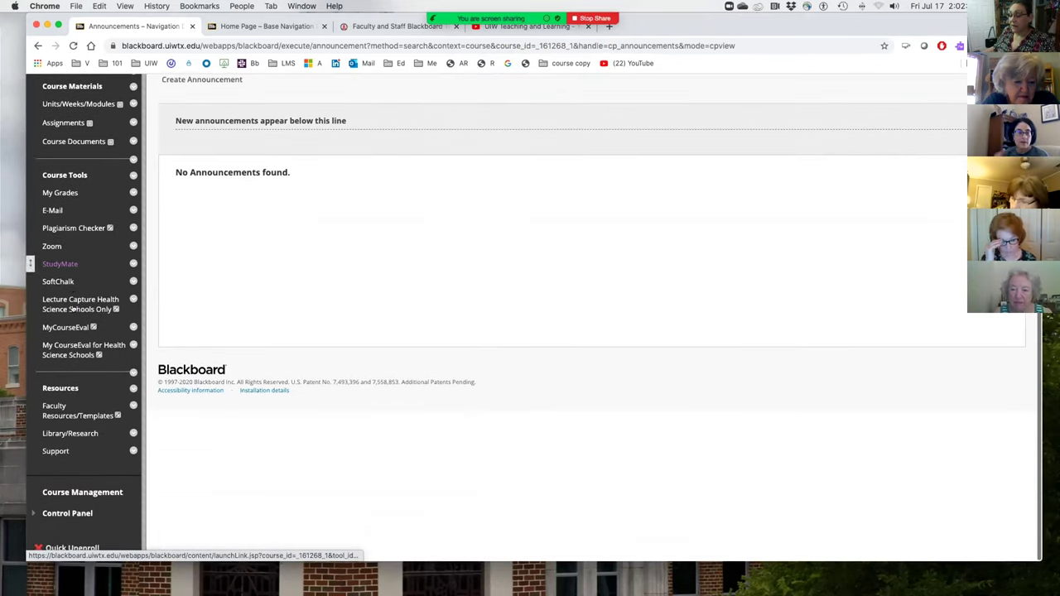
pyautogui.scroll(7, 73, 308)
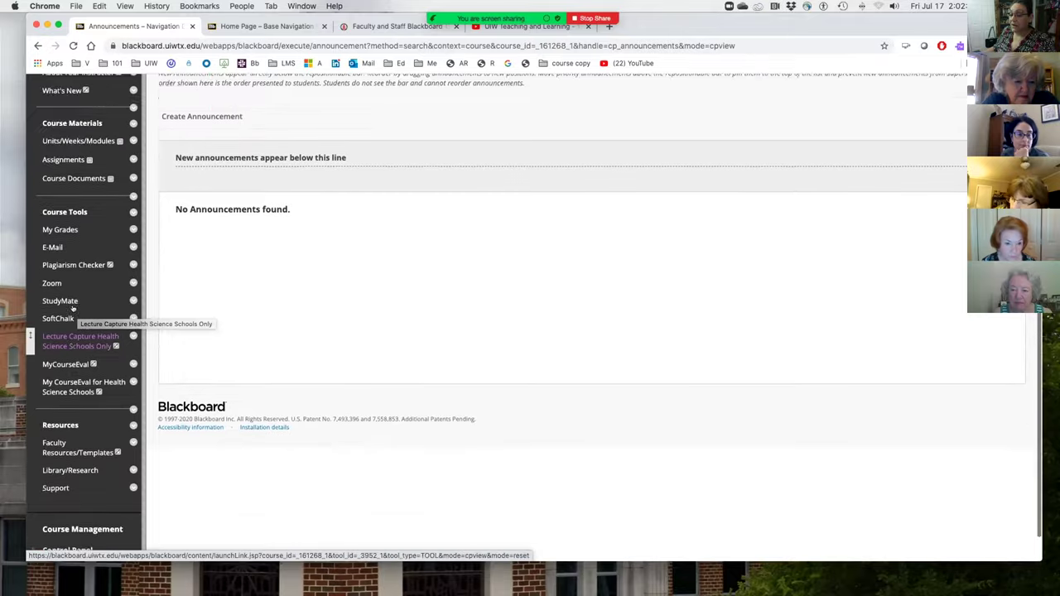
pyautogui.scroll(1, 73, 308)
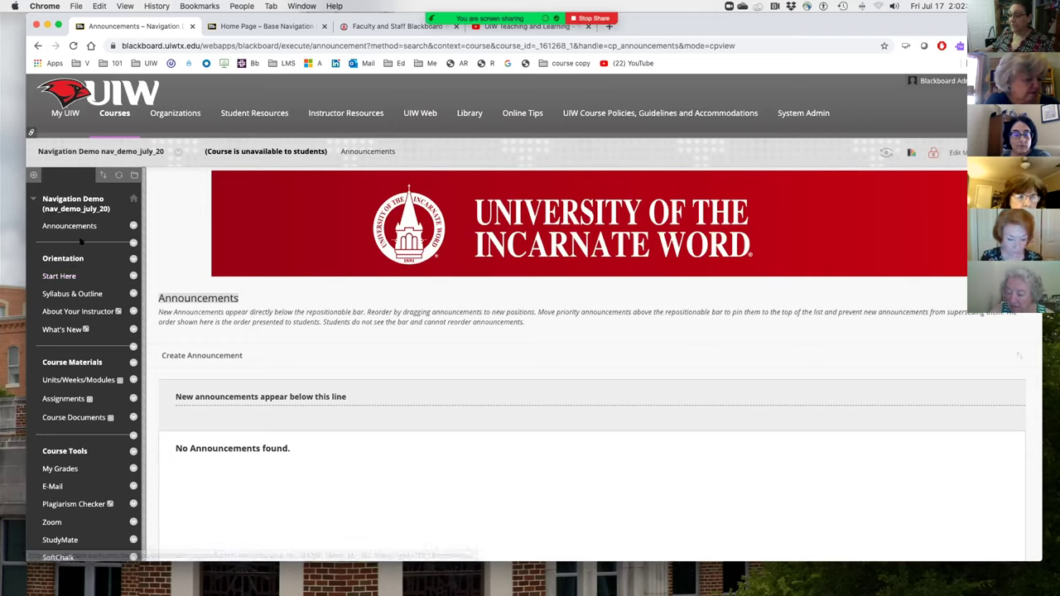
pyautogui.scroll(-5, 294, 306)
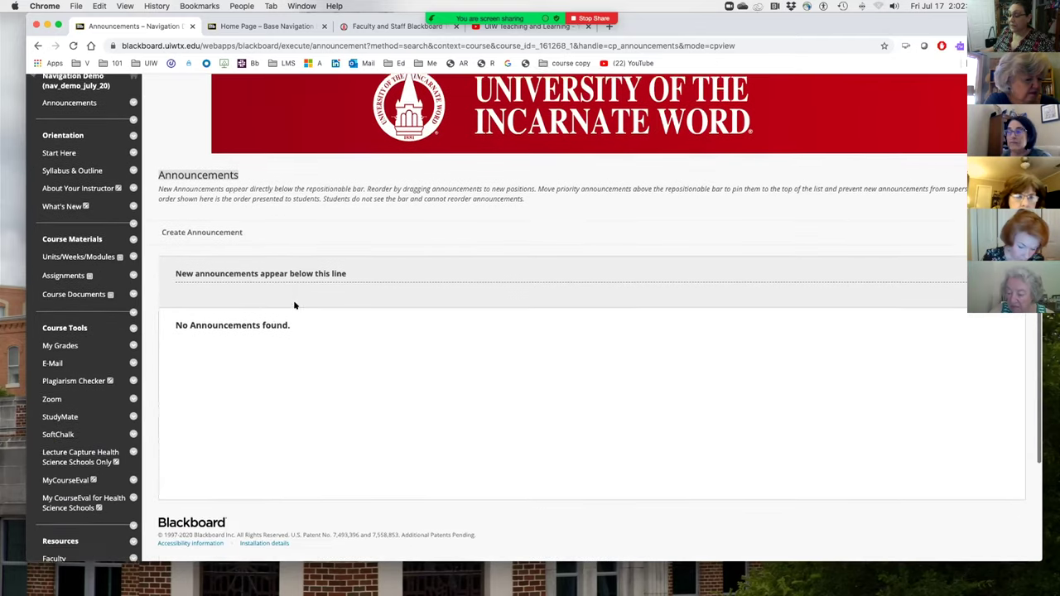
pyautogui.scroll(4, 294, 303)
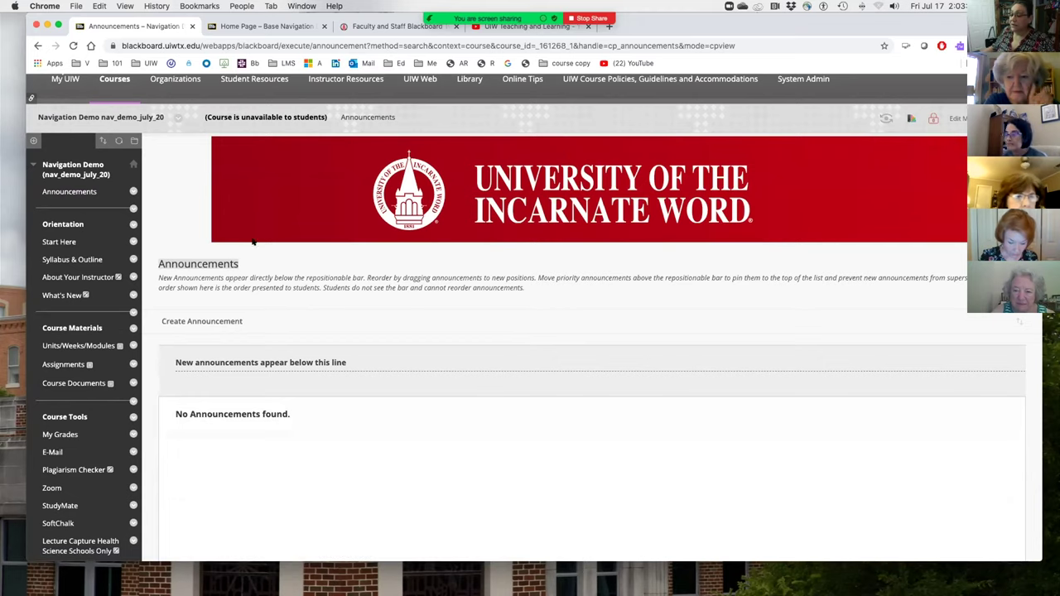
pyautogui.scroll(-5, 145, 305)
pyautogui.scroll(5, 145, 305)
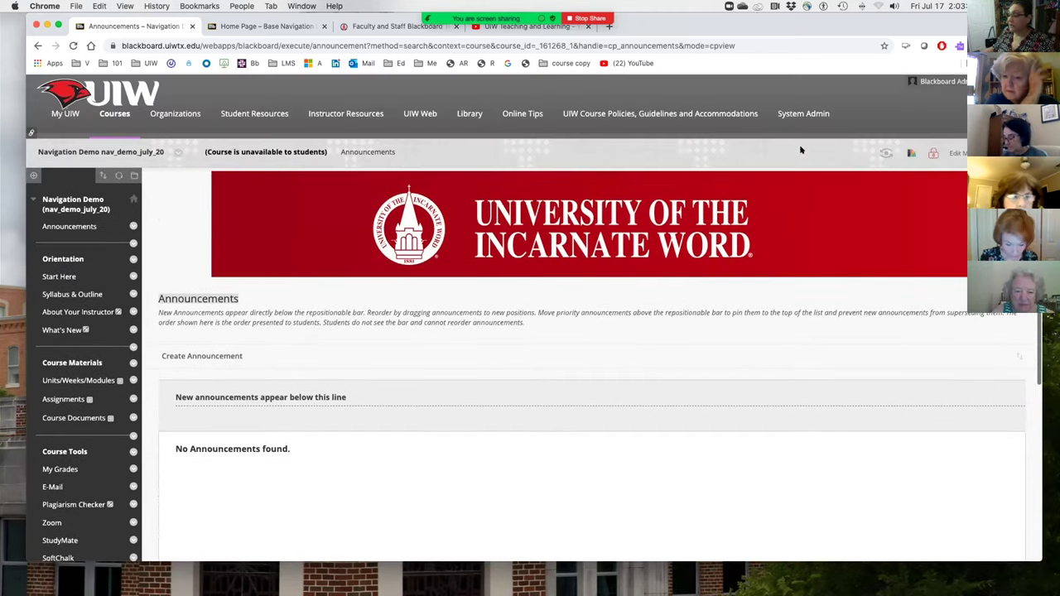
# Step: Turn on student preview to view the course menu as students see it, and exit the preview
pyautogui.click(885, 152)
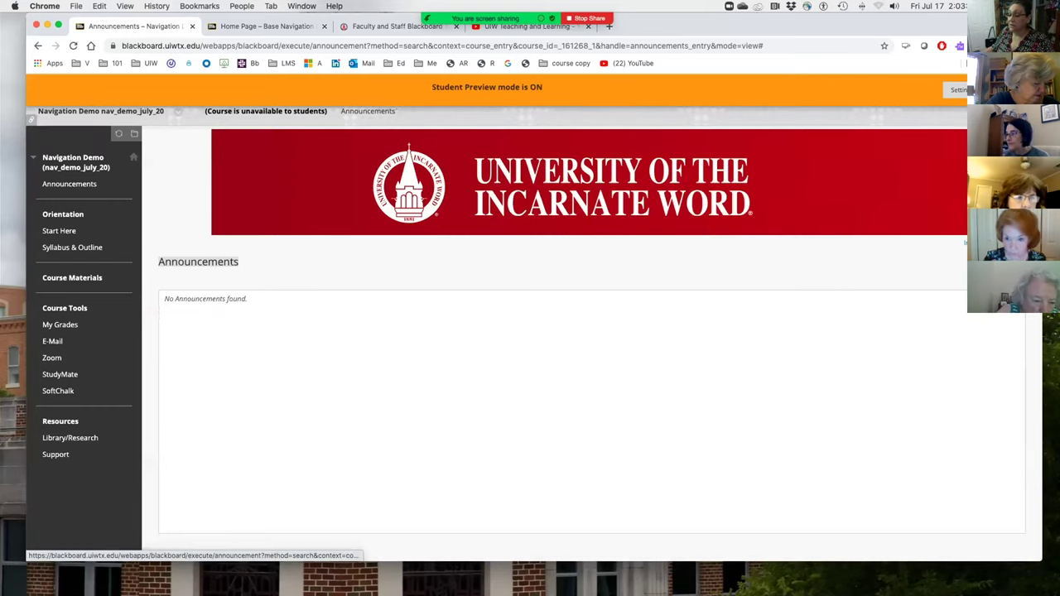
pyautogui.click(952, 88)
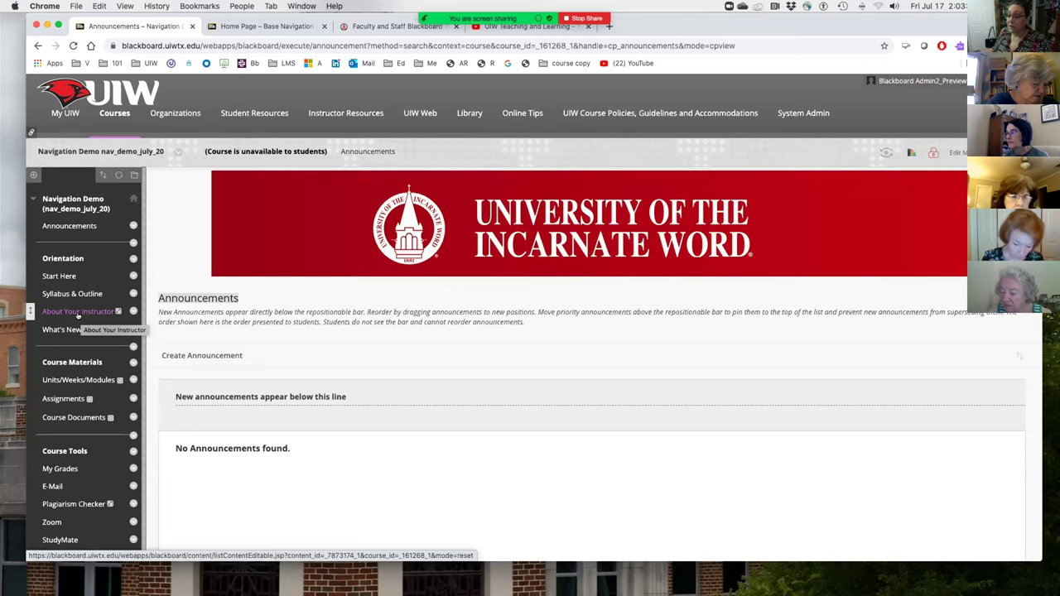
# Step: View the What's New page under Orientation and return to Announcements
pyautogui.click(58, 329)
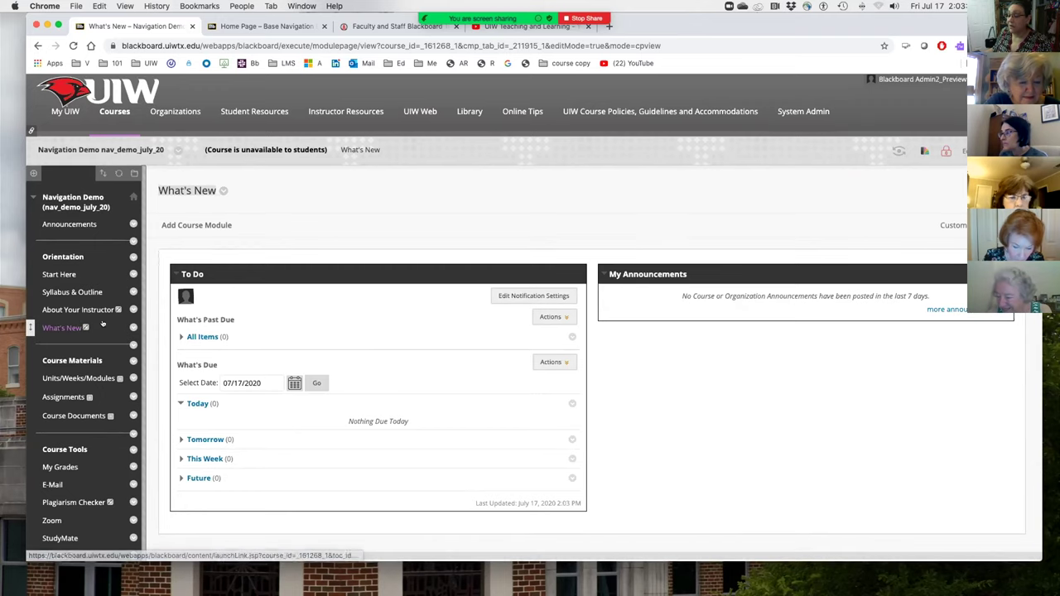
pyautogui.click(82, 224)
# Step: Open the Units/Weeks/Modules content area under Course Materials and look over the surrounding course menu links
pyautogui.scroll(-3, 83, 306)
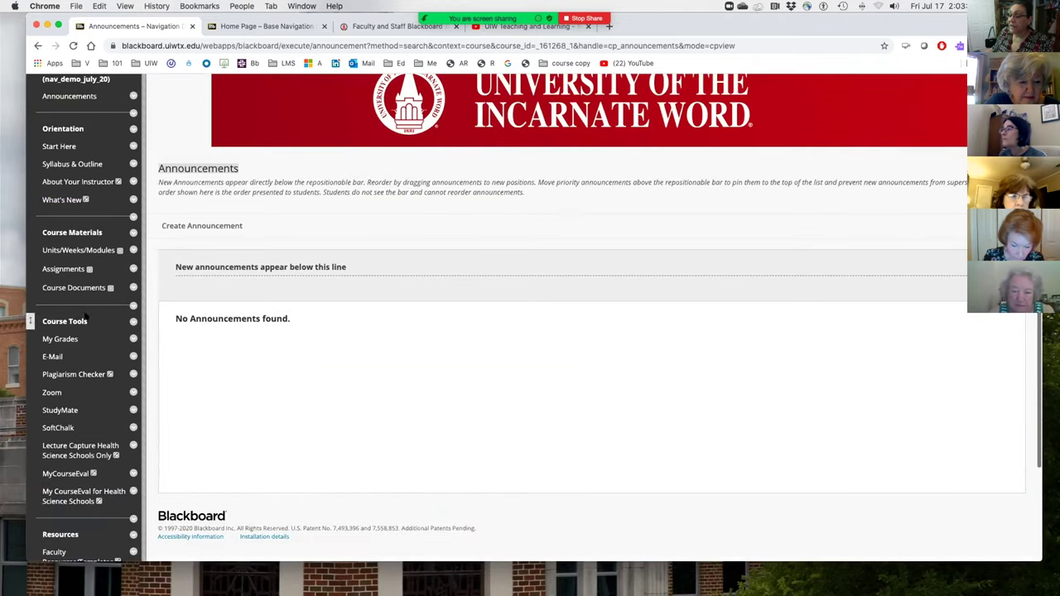
pyautogui.click(118, 252)
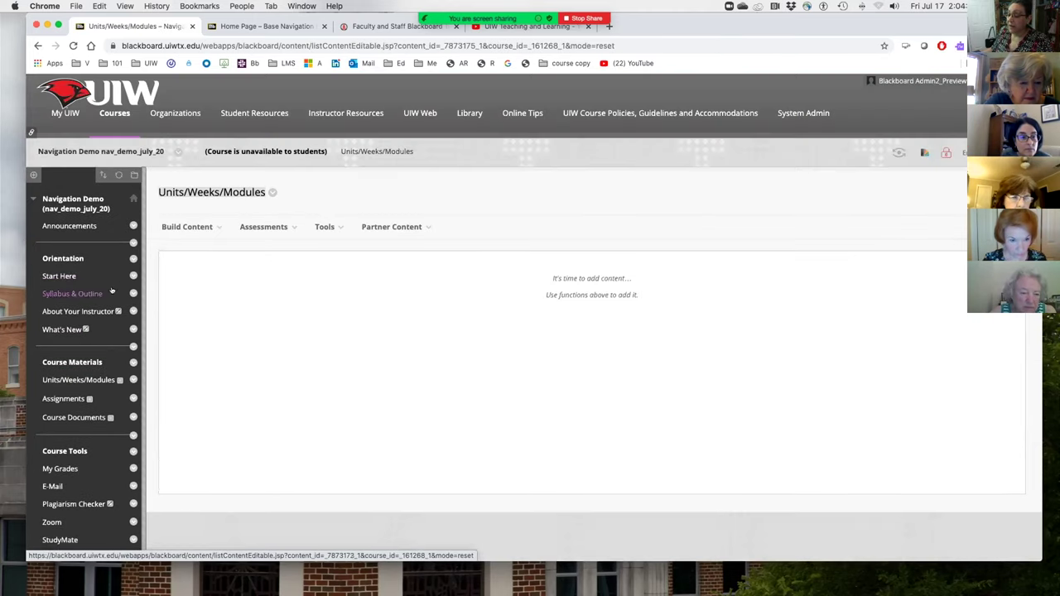
pyautogui.scroll(-2, 105, 387)
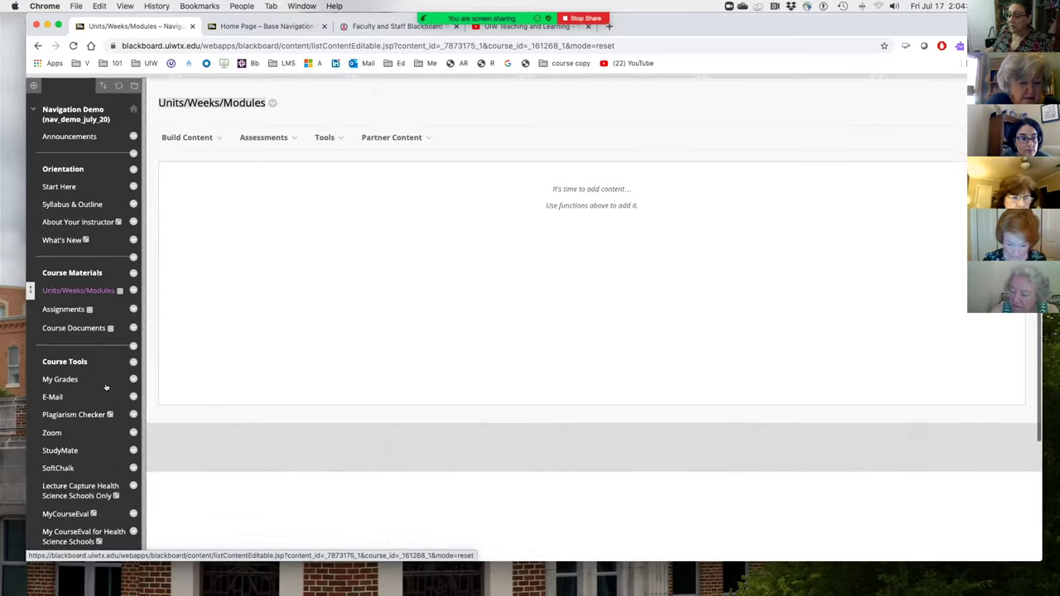
pyautogui.scroll(-1, 105, 387)
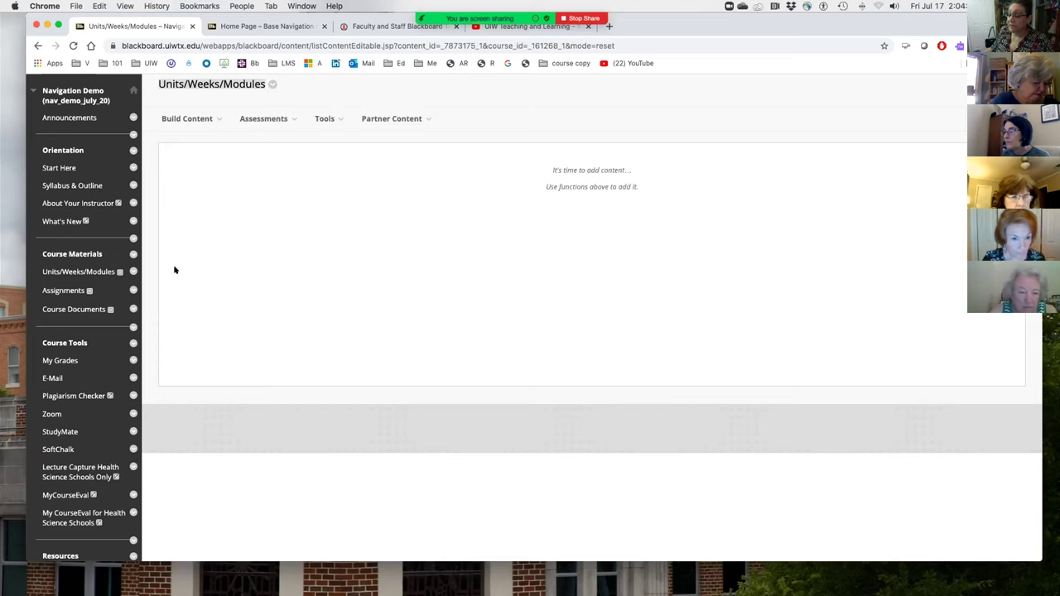
pyautogui.scroll(1, 103, 192)
pyautogui.scroll(-2, 99, 184)
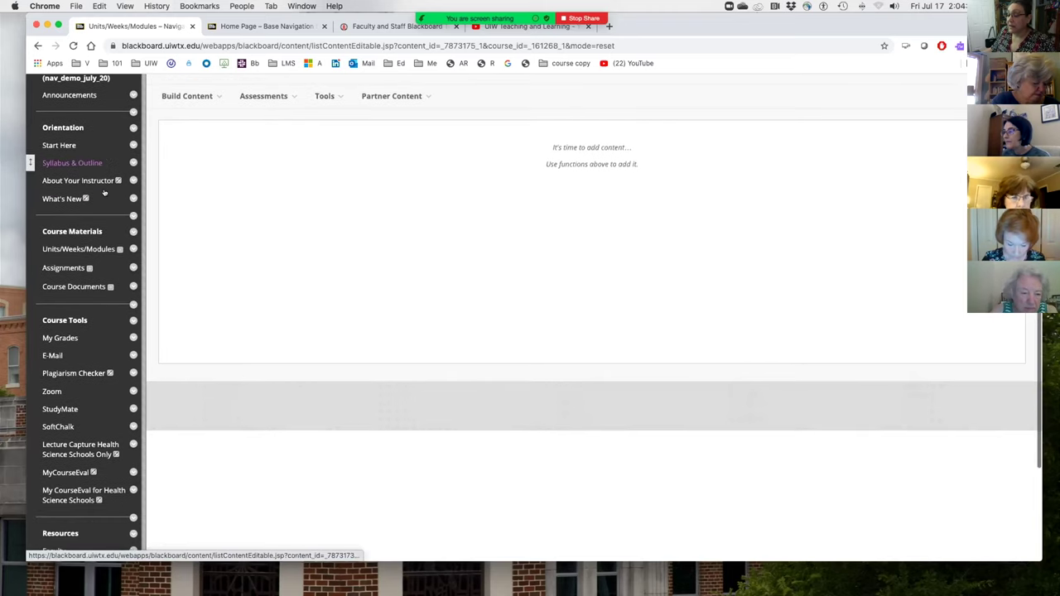
# Step: View the available options for the Announcements link in the course menu and close them without choosing any
pyautogui.scroll(3, 95, 177)
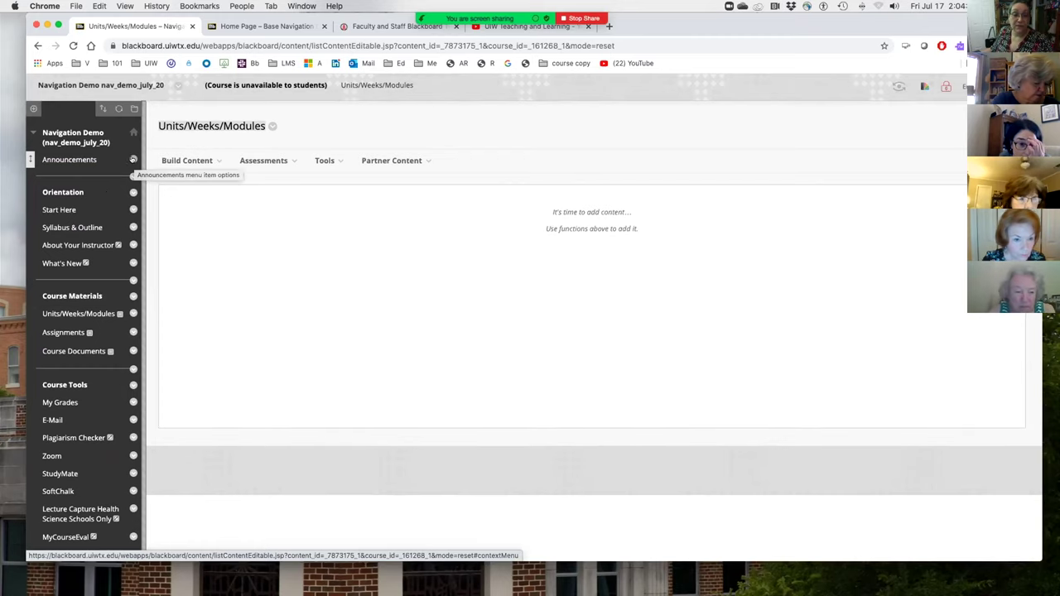
pyautogui.scroll(-1, 133, 159)
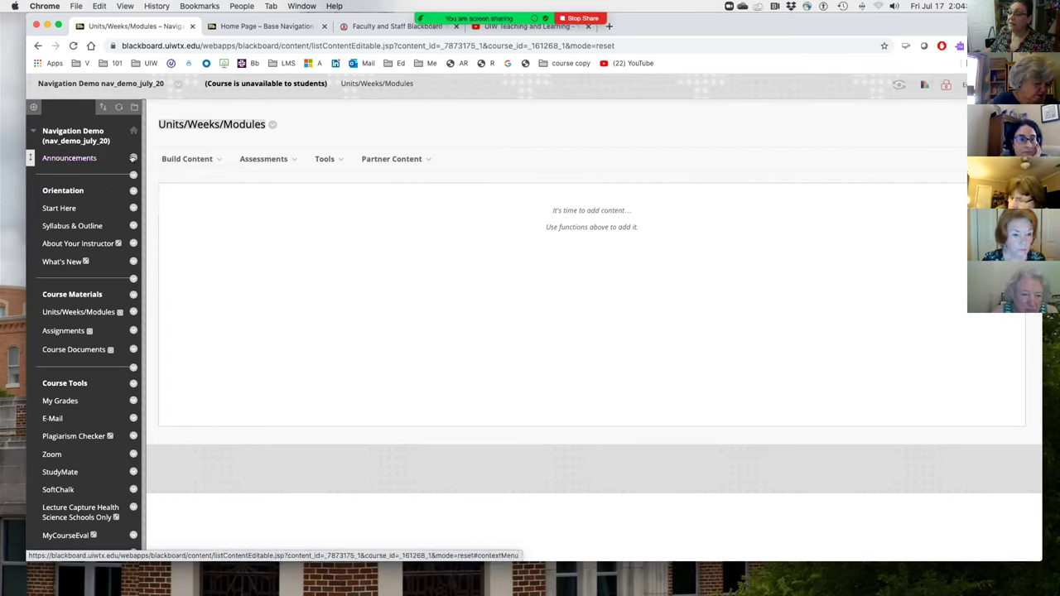
pyautogui.click(133, 158)
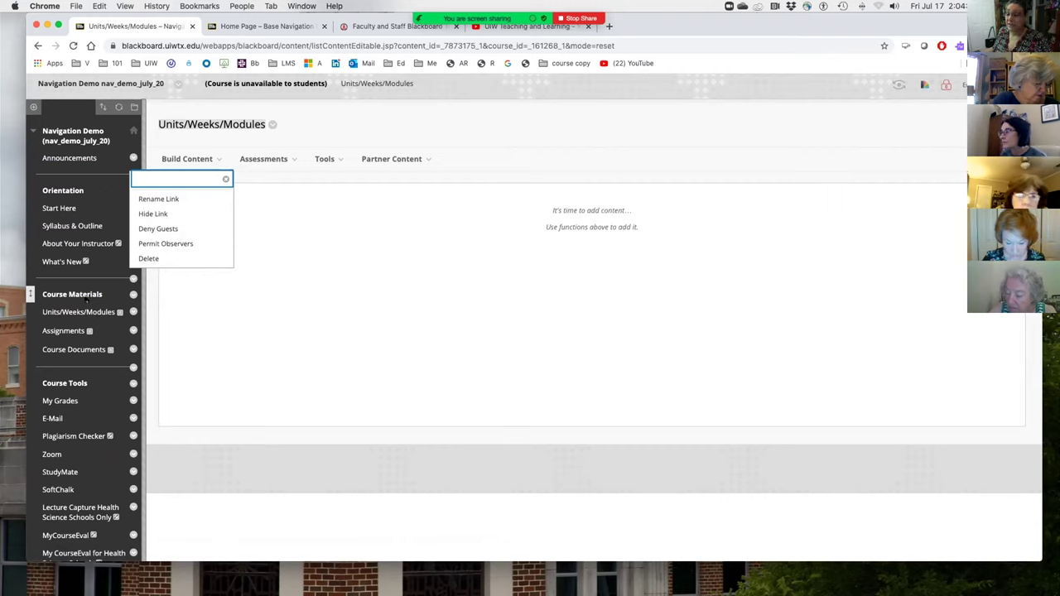
pyautogui.click(181, 310)
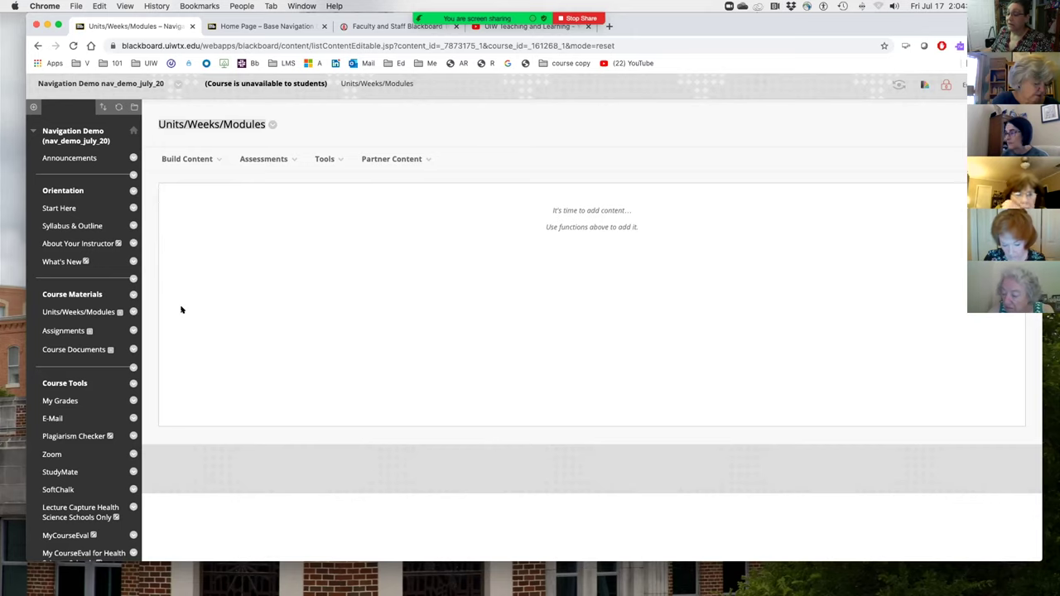
# Step: Open the Start Here page in the Orientation section of the course
pyautogui.scroll(-3, 91, 249)
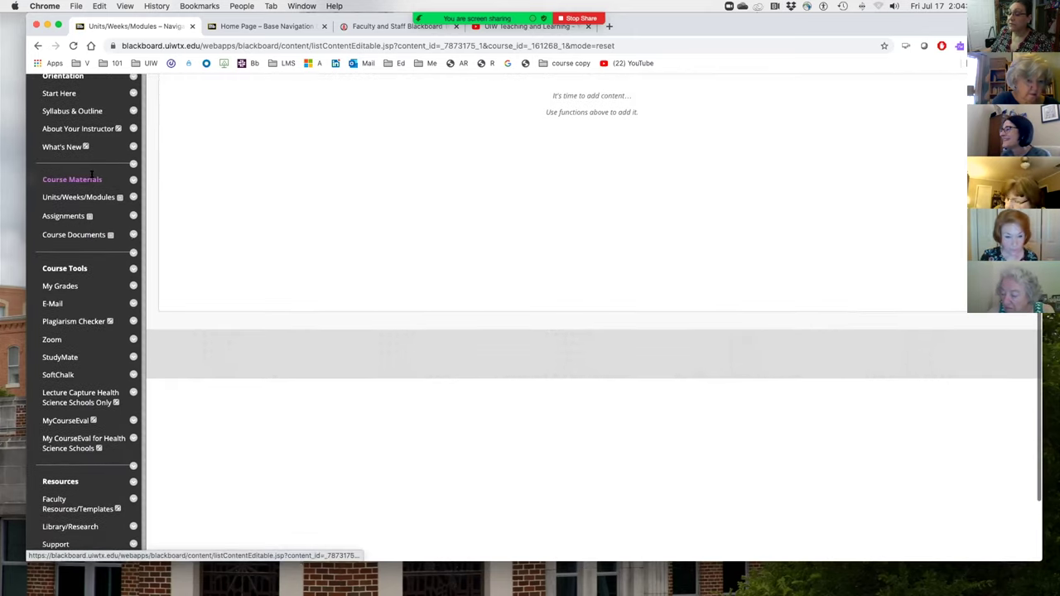
pyautogui.scroll(1, 76, 140)
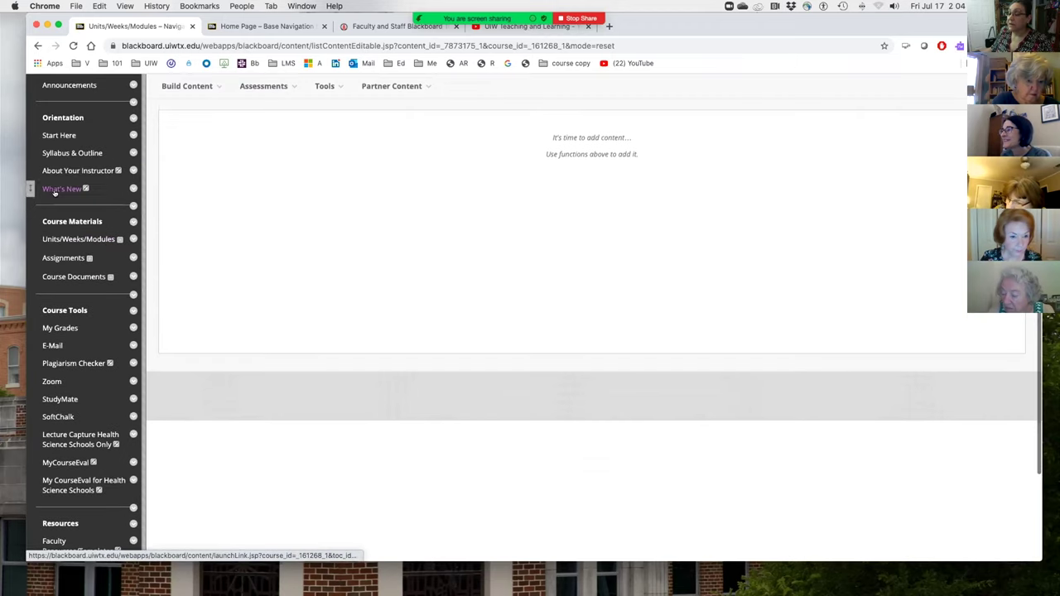
pyautogui.click(55, 135)
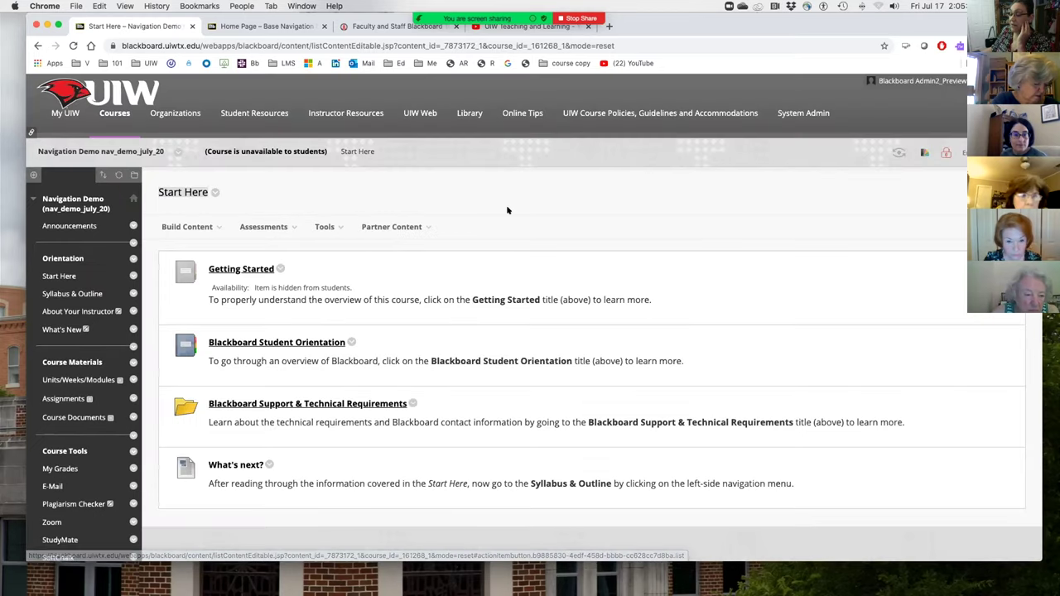
# Step: Open the Getting Started module and review its items from Faculty Instructions through What is Netiquette?
pyautogui.scroll(-1, 508, 210)
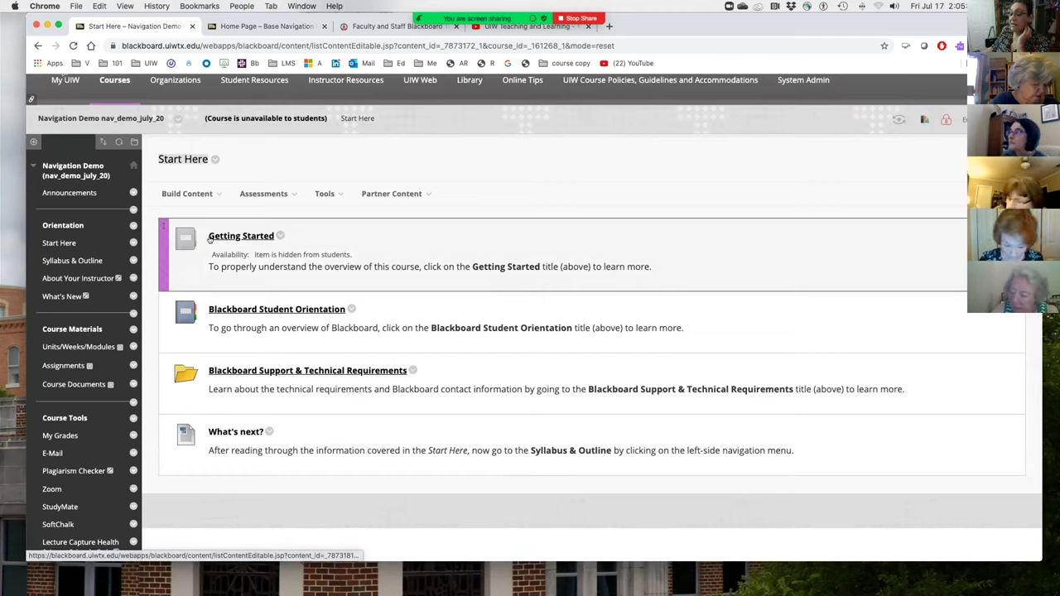
pyautogui.click(257, 236)
pyautogui.click(320, 230)
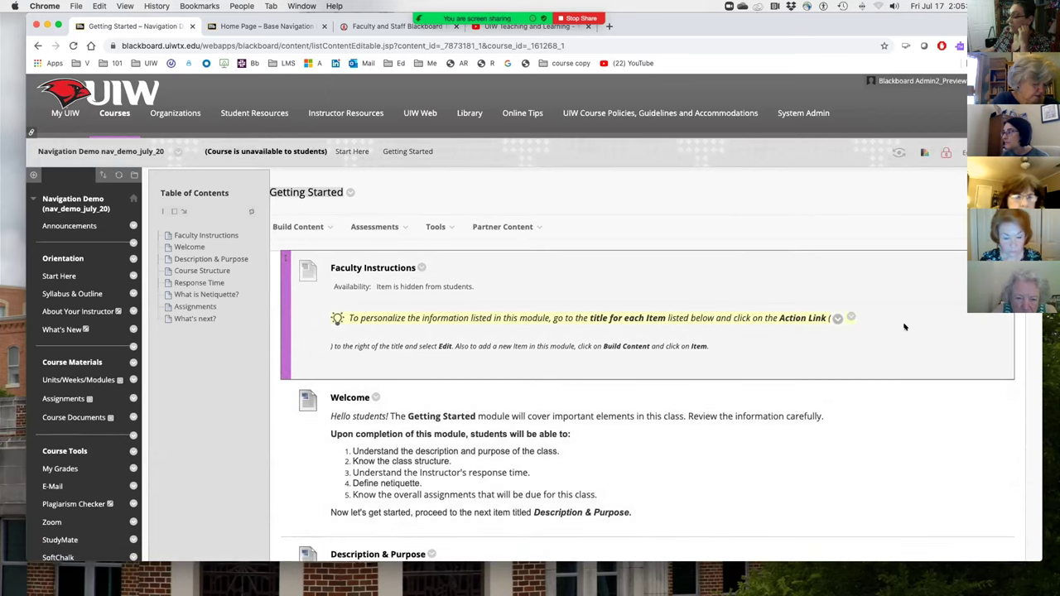
pyautogui.scroll(-5, 904, 327)
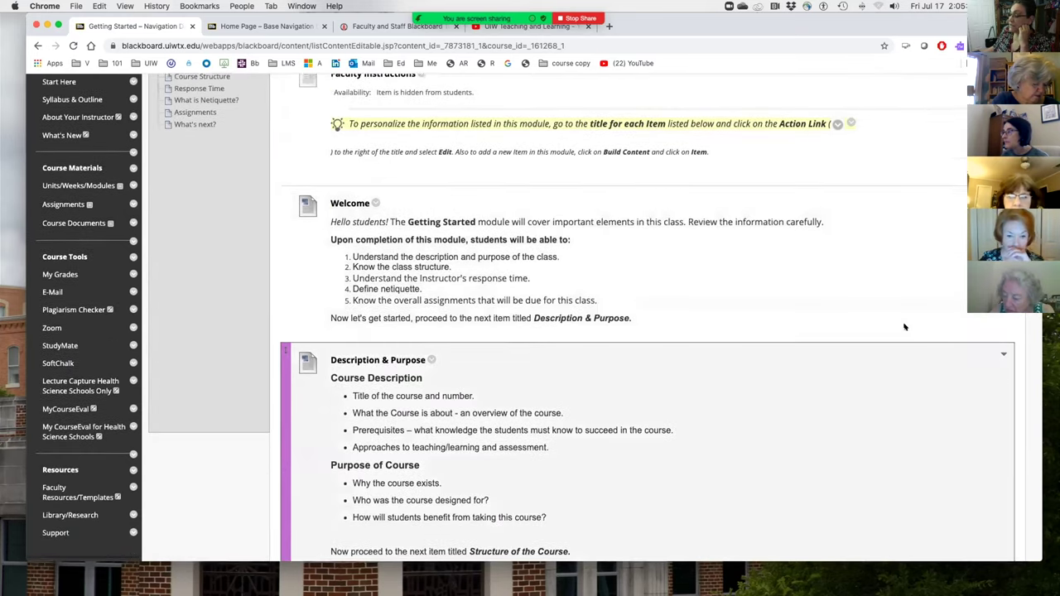
pyautogui.scroll(-1, 905, 328)
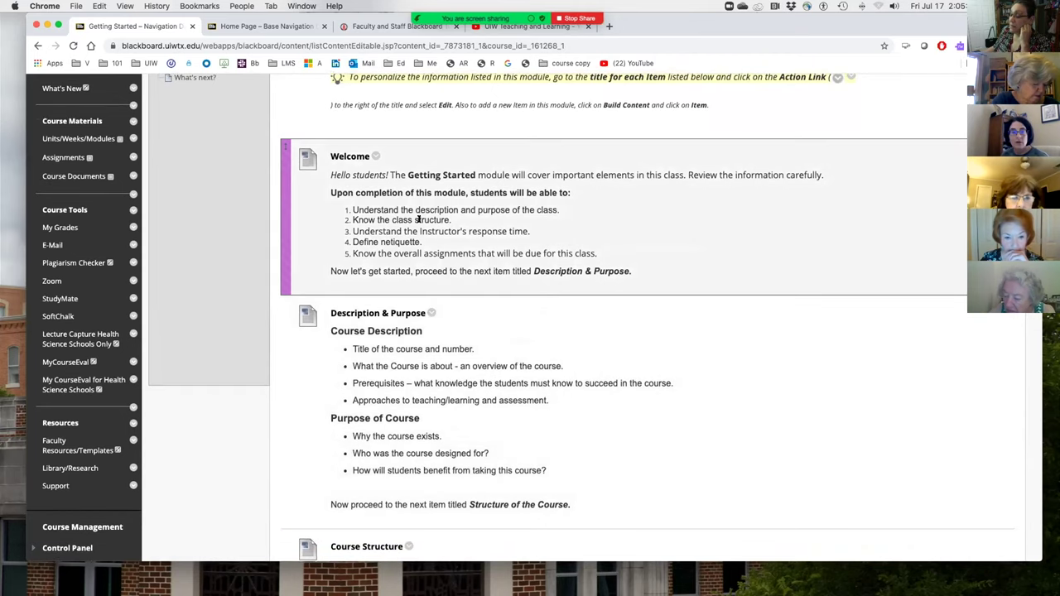
pyautogui.scroll(-4, 756, 377)
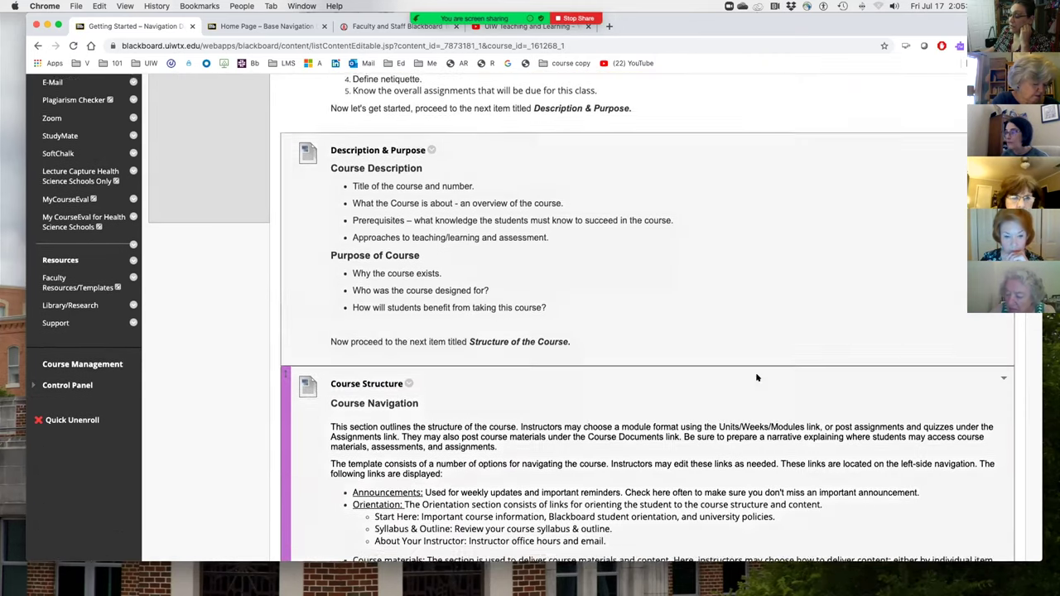
pyautogui.scroll(-6, 756, 377)
pyautogui.scroll(-6, 757, 378)
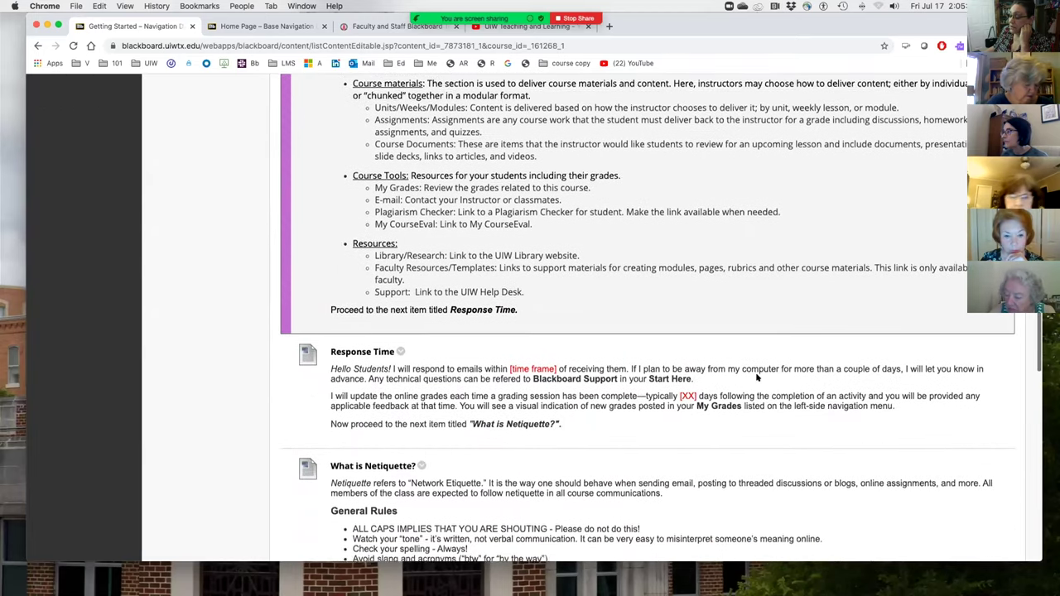
pyautogui.scroll(15, 757, 378)
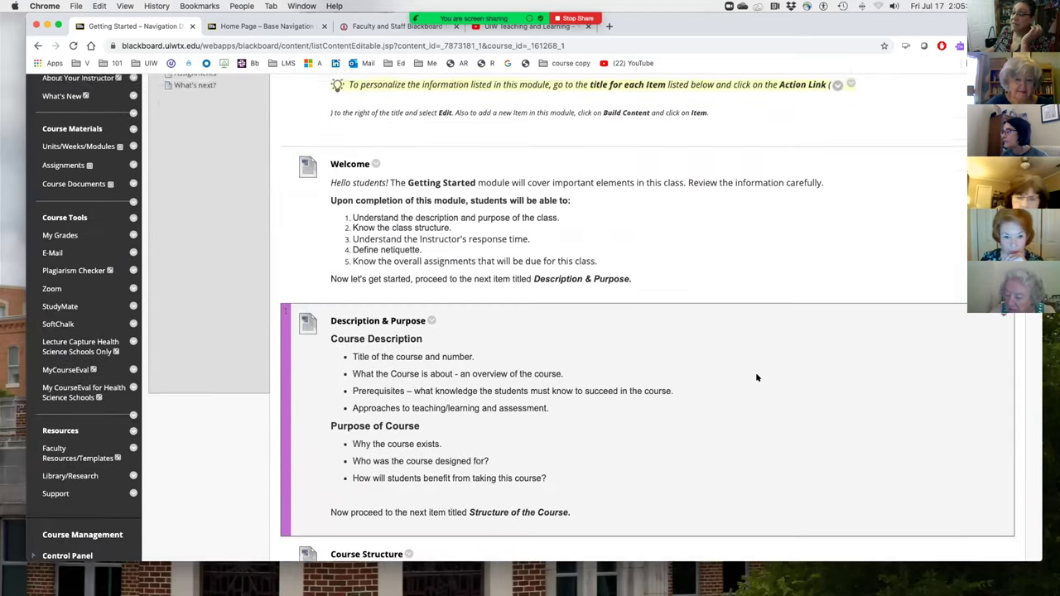
pyautogui.scroll(5, 756, 378)
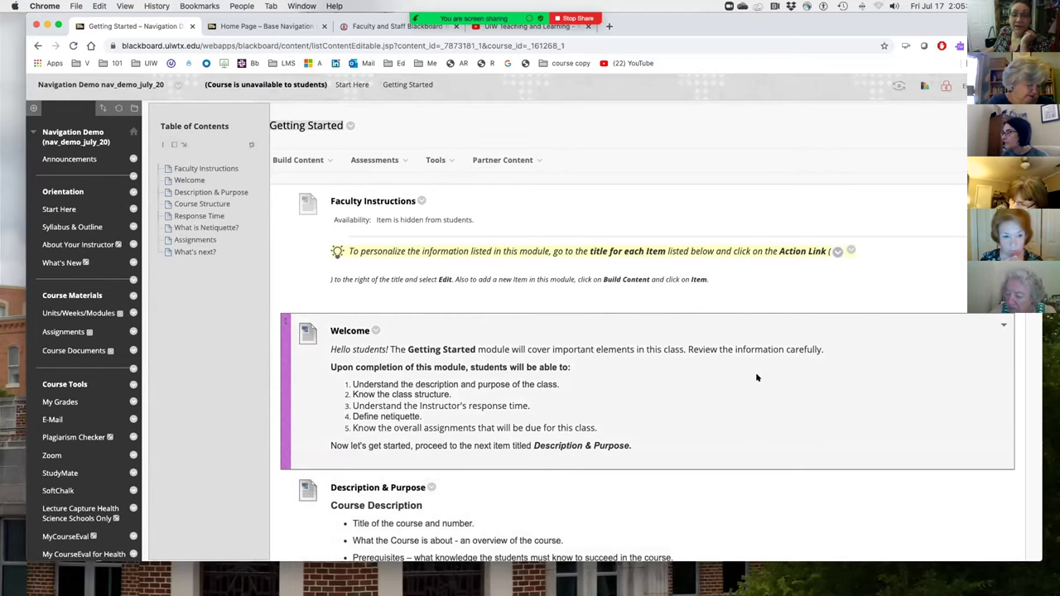
# Step: Return to Start Here, open the Blackboard Student Orientation module and review its Assignments and Discussion items
pyautogui.click(70, 209)
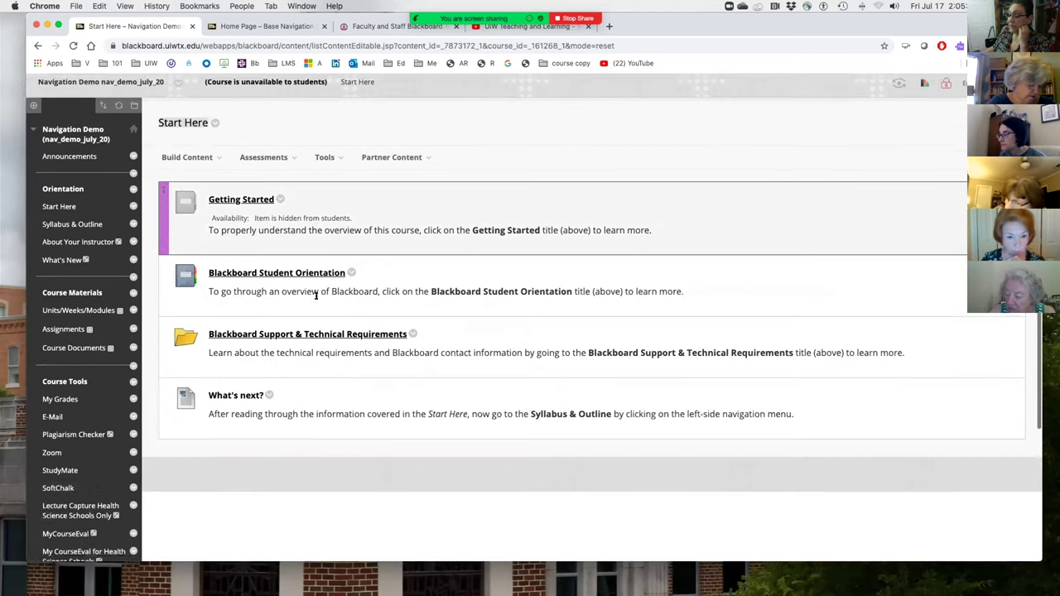
pyautogui.scroll(-1, 315, 295)
pyautogui.click(310, 227)
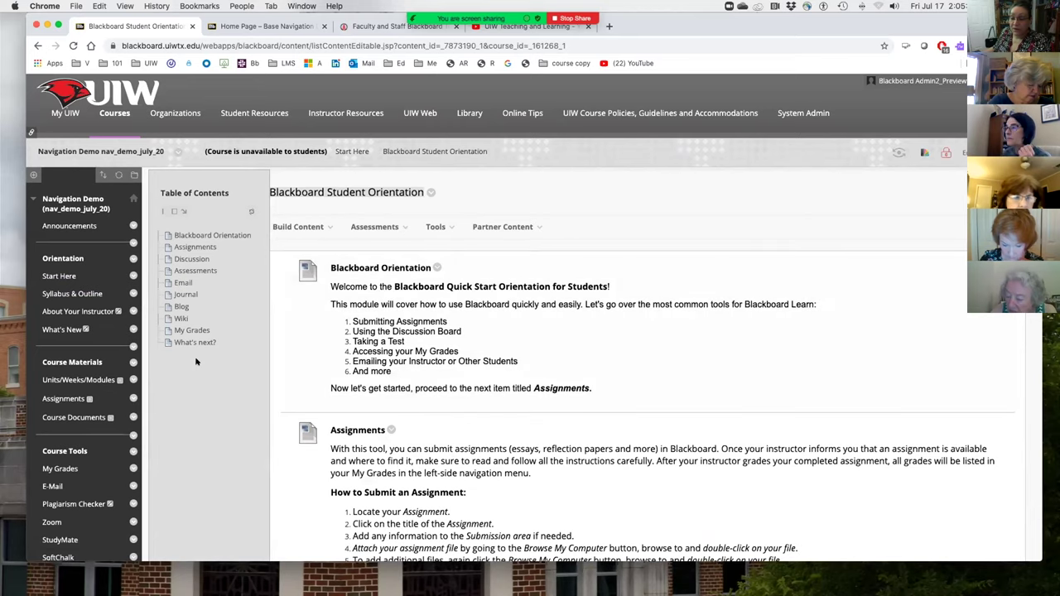
pyautogui.scroll(-3, 218, 377)
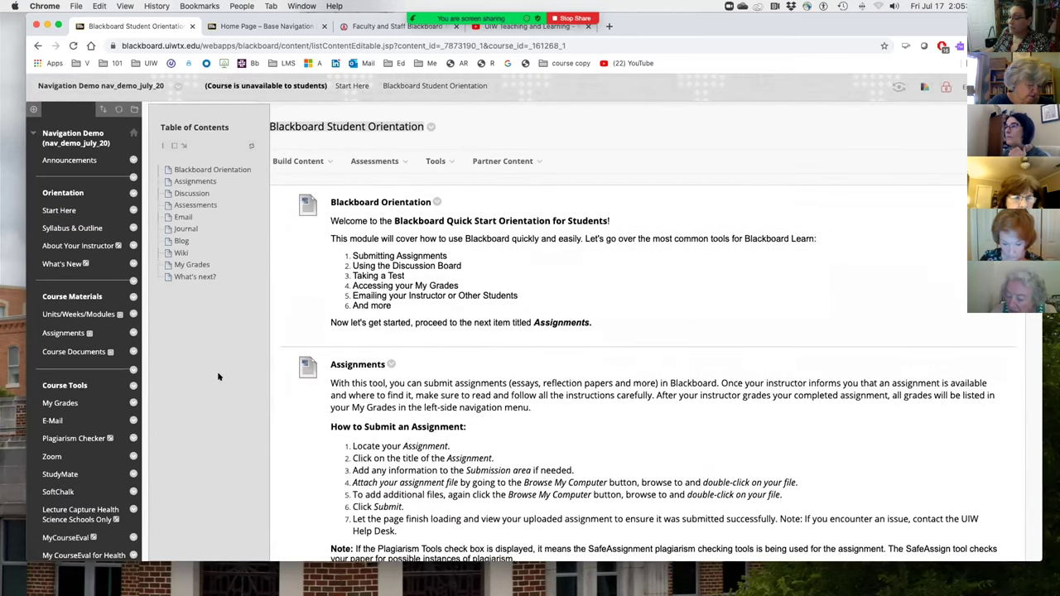
pyautogui.scroll(-9, 218, 377)
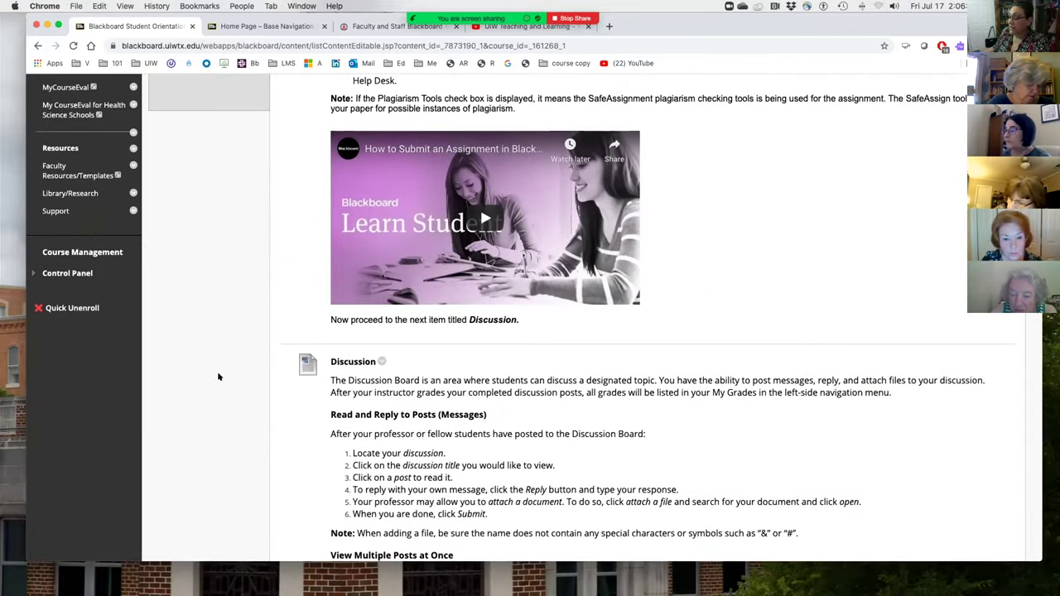
pyautogui.scroll(-9, 218, 377)
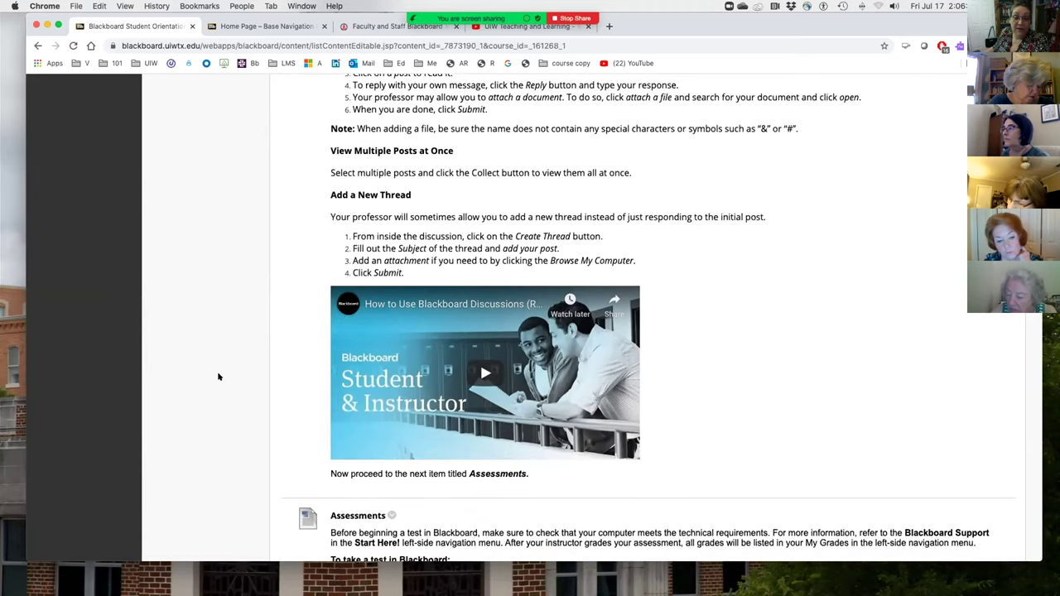
# Step: Review the remaining Blackboard Student Orientation items, from Discussion through Assessments, Email, Journal and Blog
pyautogui.scroll(-9, 218, 377)
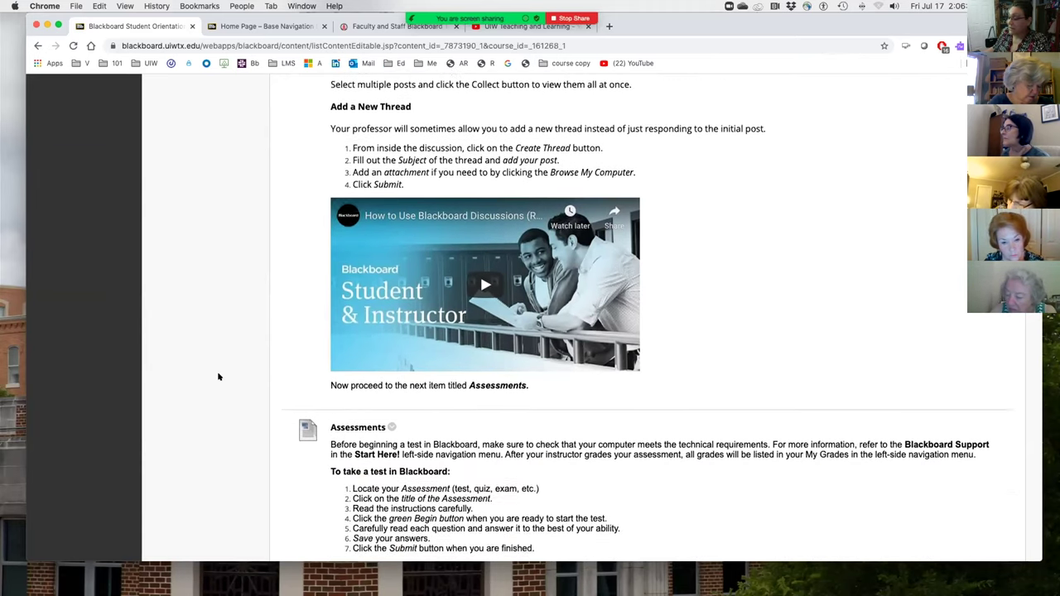
pyautogui.scroll(-9, 217, 377)
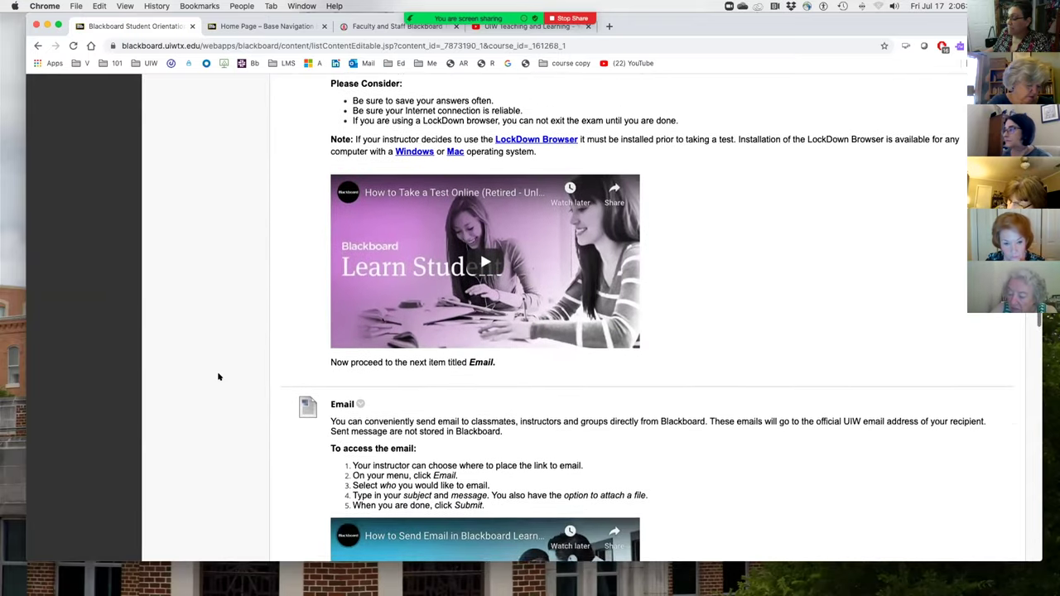
pyautogui.scroll(-2, 218, 377)
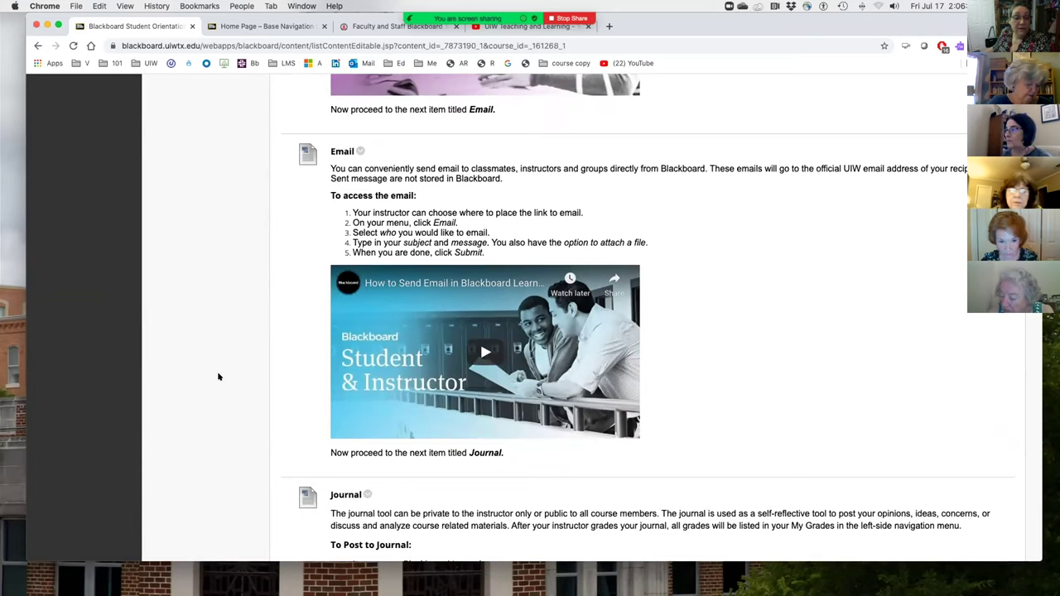
pyautogui.scroll(-12, 217, 377)
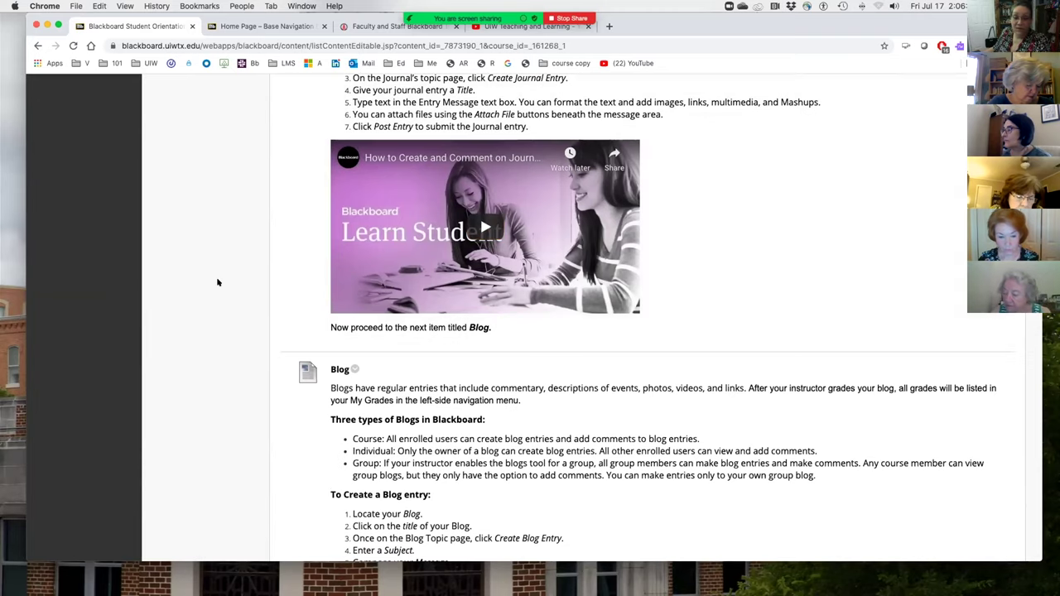
pyautogui.scroll(15, 217, 278)
pyautogui.scroll(12, 218, 278)
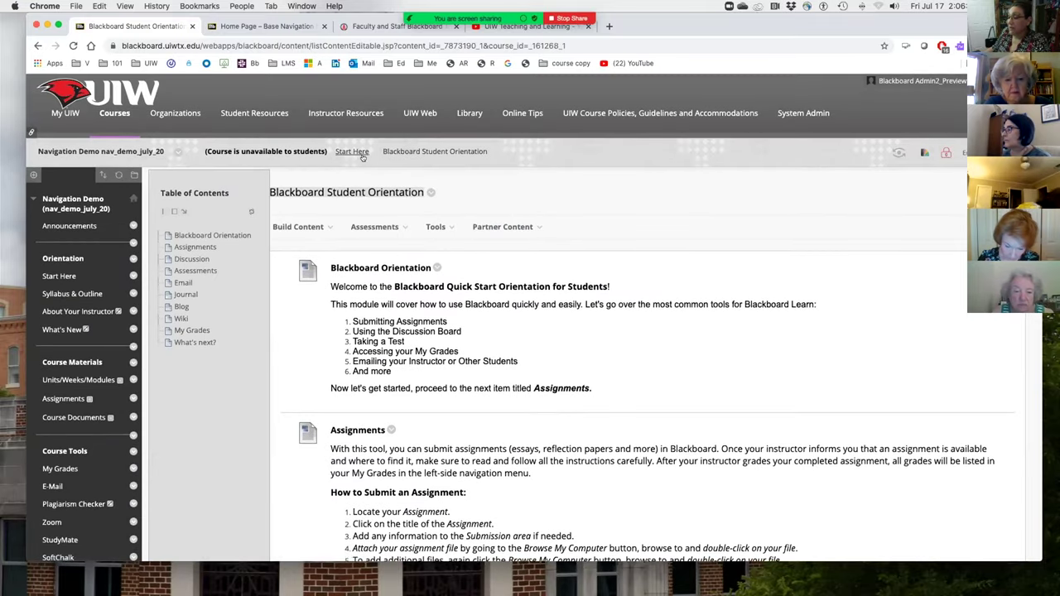
# Step: Return to Start Here, open the Blackboard Support & Technical Requirements folder and review its software, browser settings and help desk information
pyautogui.click(355, 152)
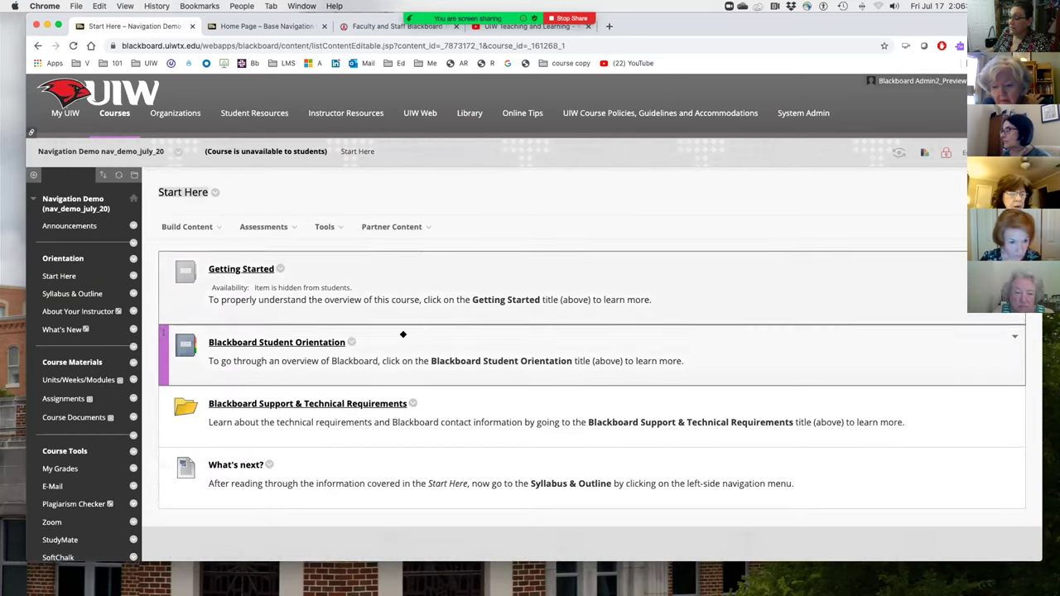
pyautogui.scroll(-3, 355, 335)
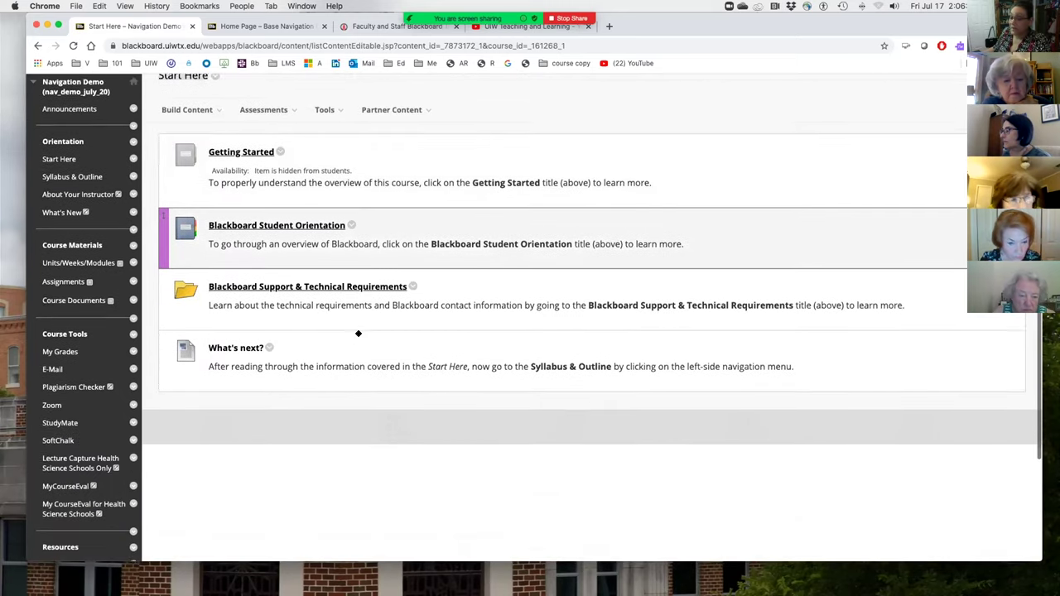
pyautogui.click(333, 264)
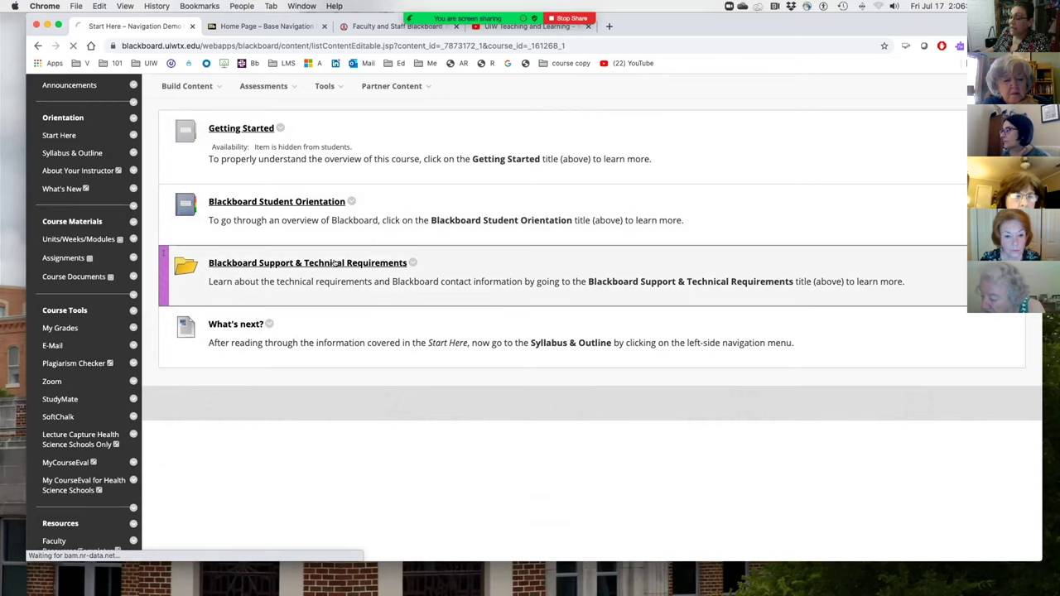
pyautogui.scroll(-4, 429, 353)
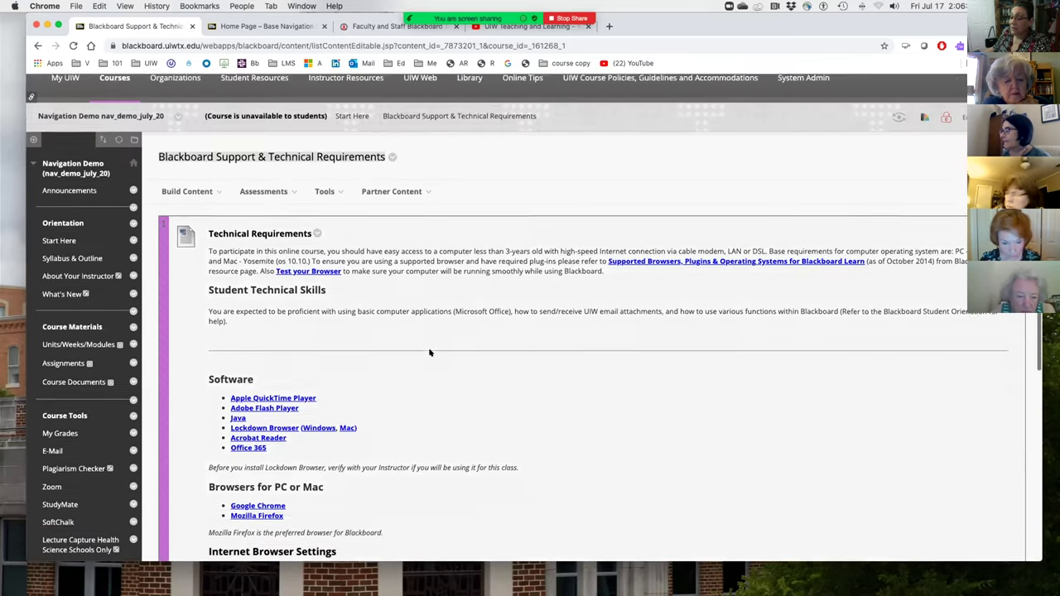
pyautogui.scroll(-2, 429, 353)
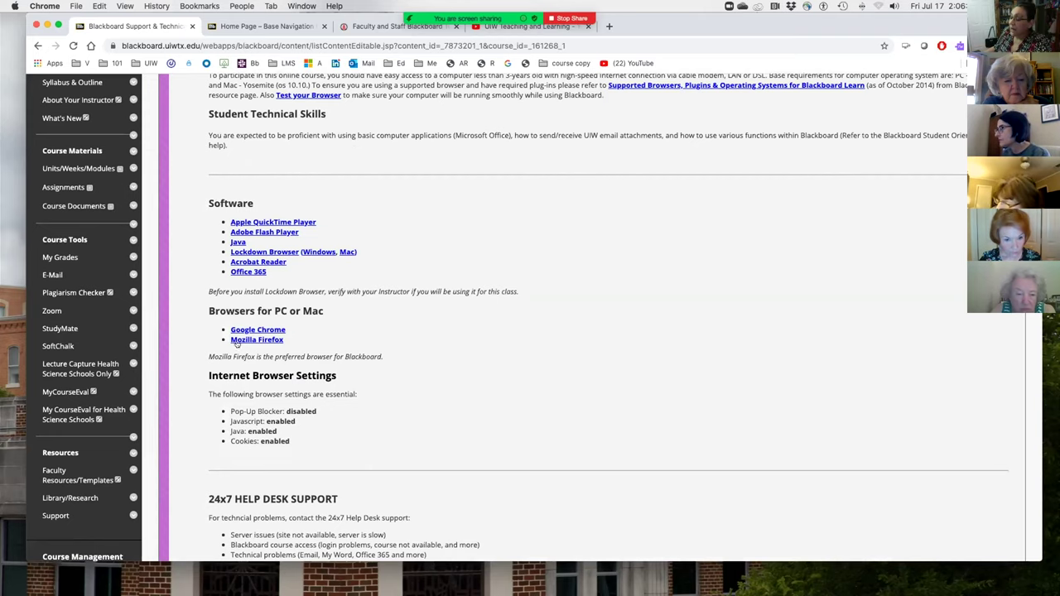
pyautogui.scroll(-1, 416, 331)
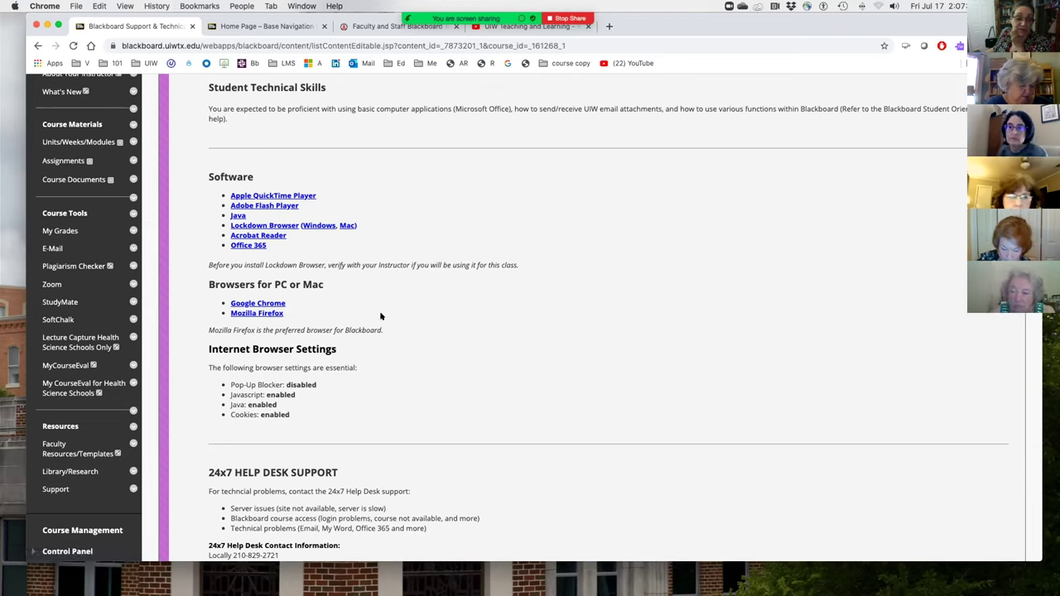
pyautogui.scroll(-4, 381, 316)
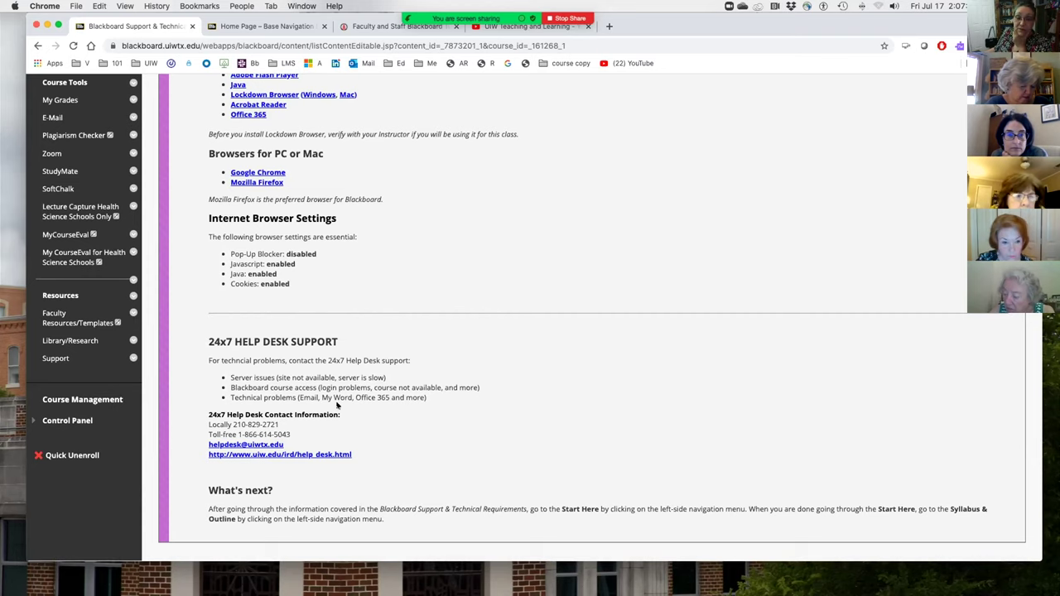
pyautogui.scroll(10, 331, 398)
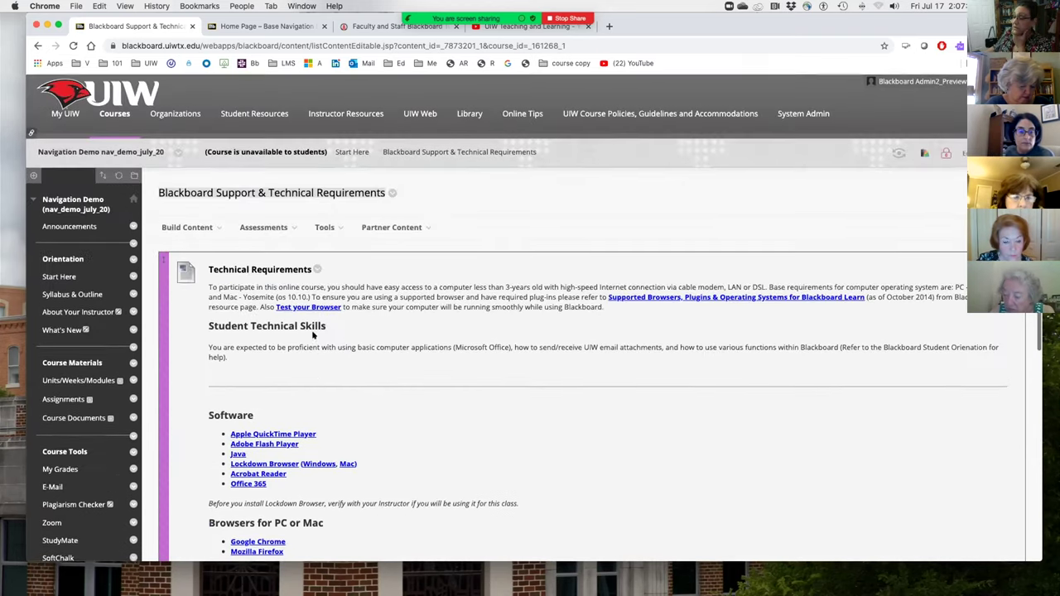
# Step: Go back to the Start Here page and read its What's next? item
pyautogui.click(352, 151)
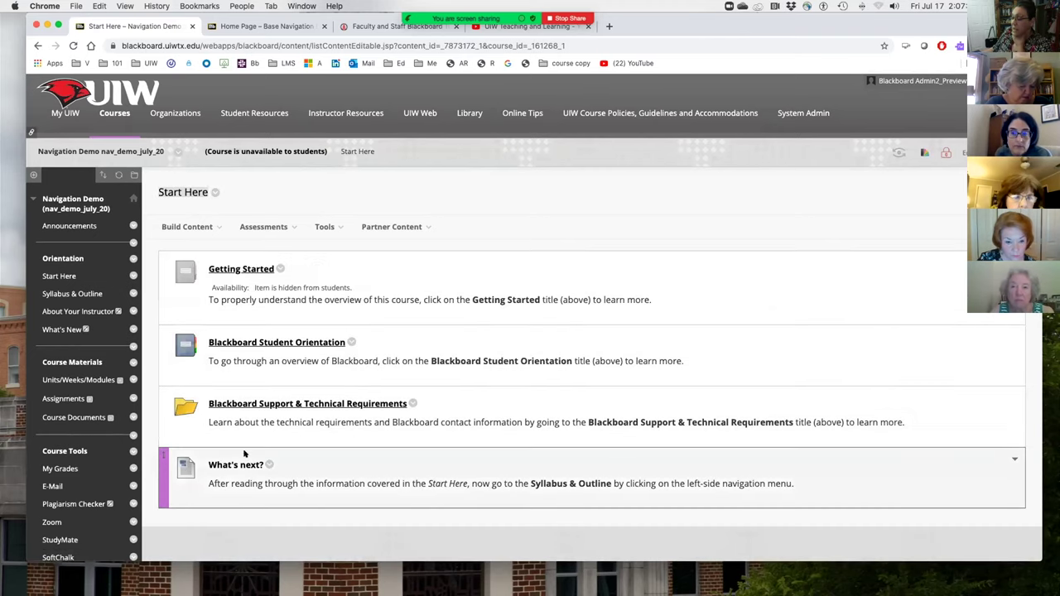
pyautogui.scroll(-5, 245, 428)
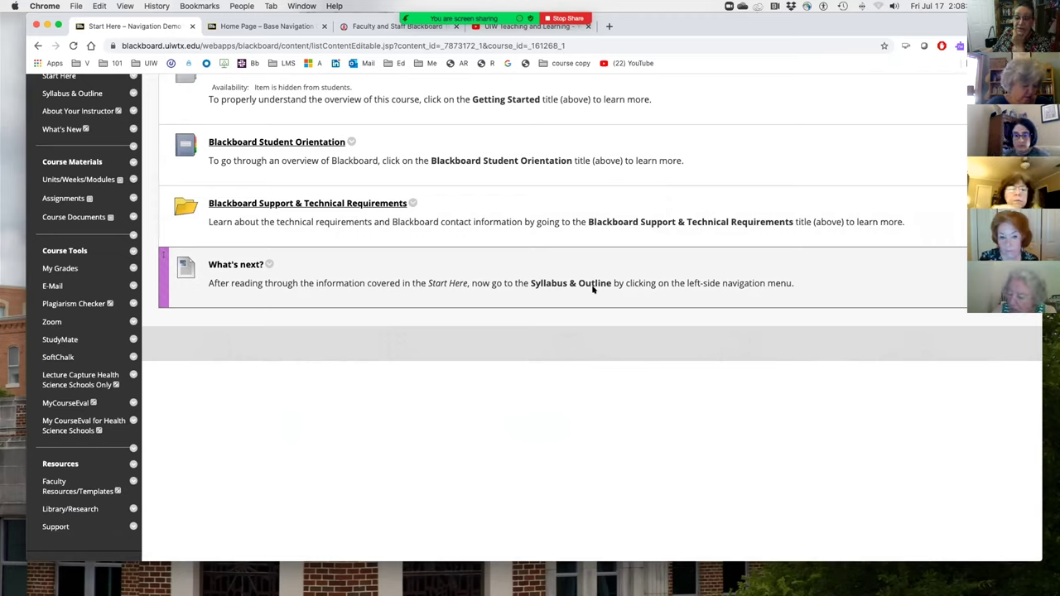
# Step: Open the Syllabus & Outline page, view the site linked from Student Disability Services Statement and close it
pyautogui.scroll(3, 593, 287)
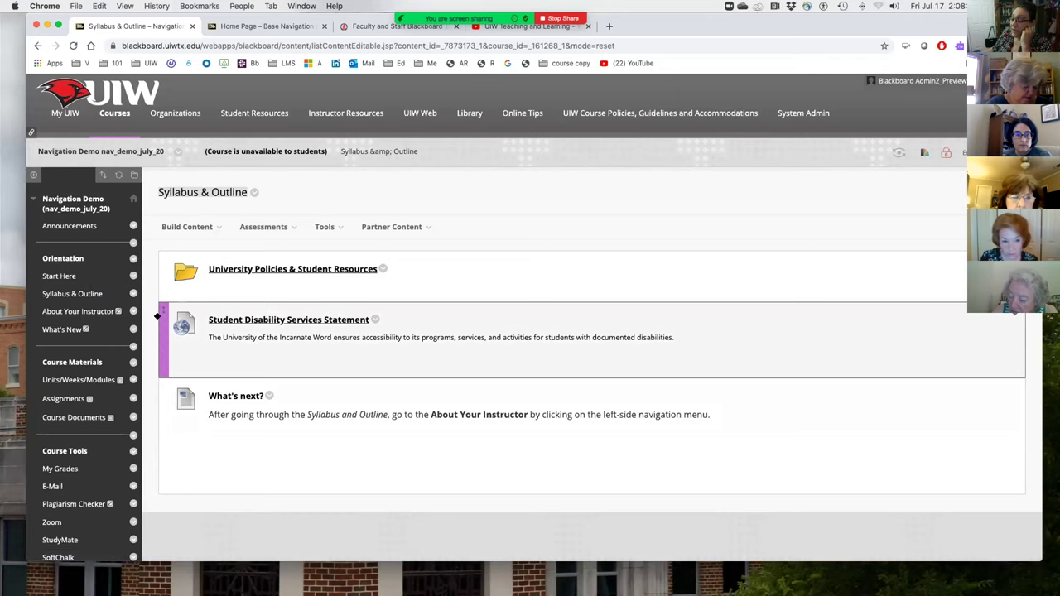
pyautogui.click(238, 319)
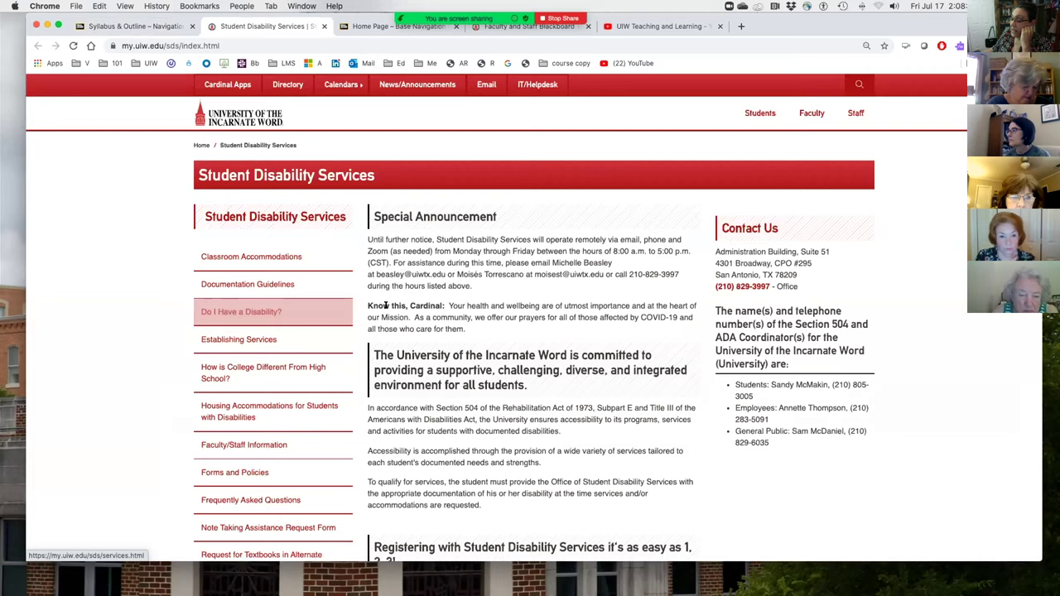
pyautogui.click(323, 25)
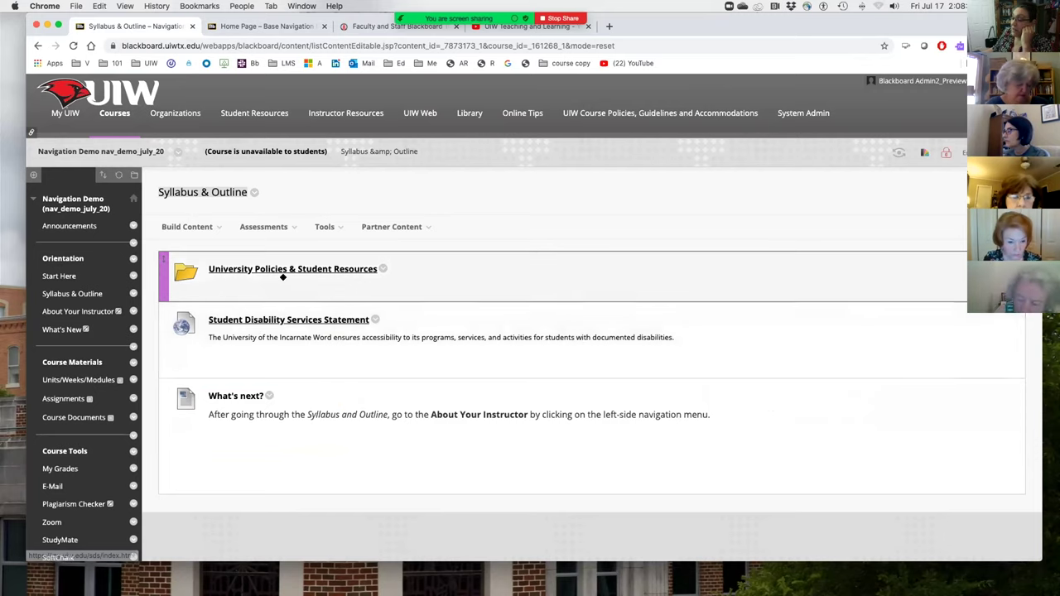
# Step: Open the University Policies & Student Resources folder and review its policies item and the resource folders for each school
pyautogui.click(282, 268)
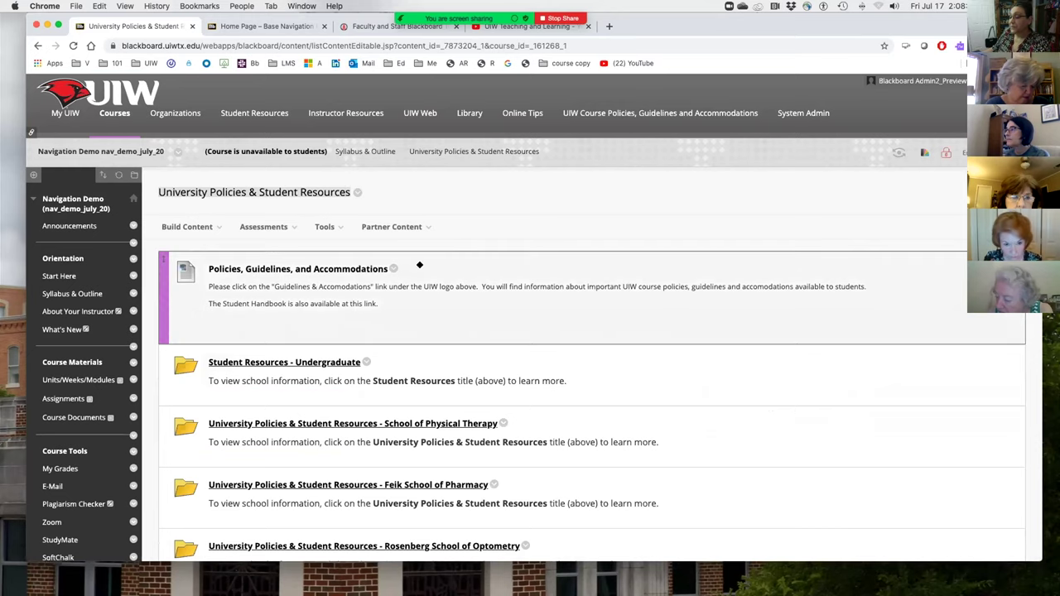
pyautogui.scroll(-5, 414, 269)
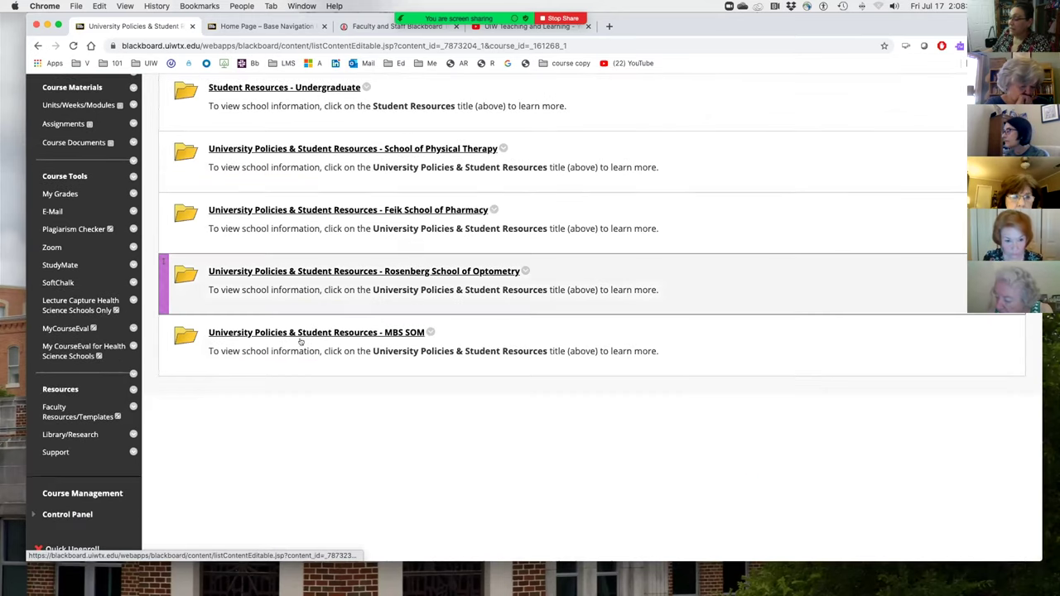
pyautogui.scroll(2, 342, 300)
pyautogui.scroll(2, 342, 300)
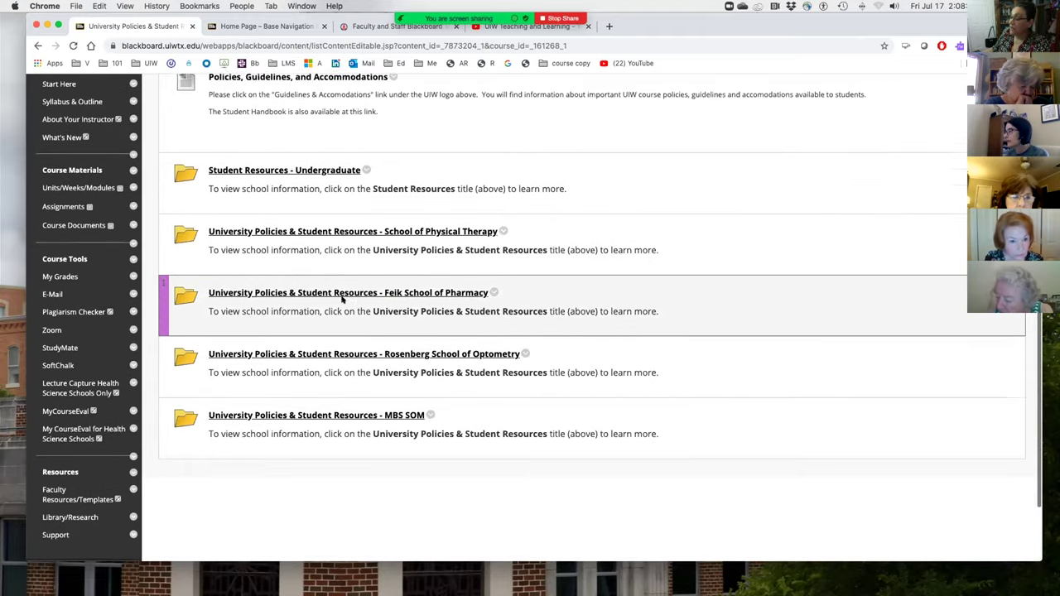
pyautogui.scroll(2, 342, 300)
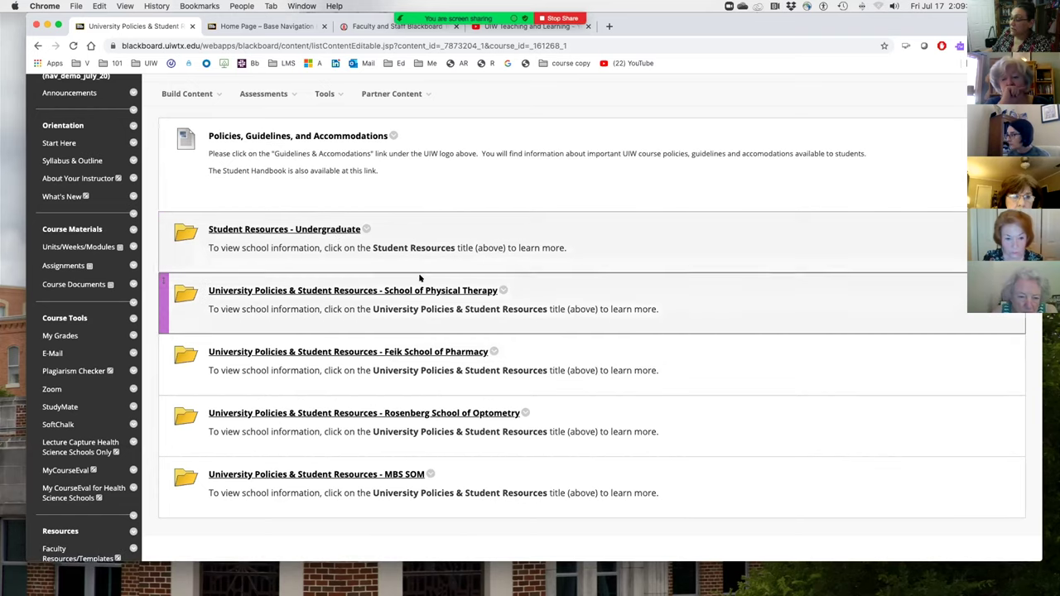
pyautogui.scroll(3, 405, 225)
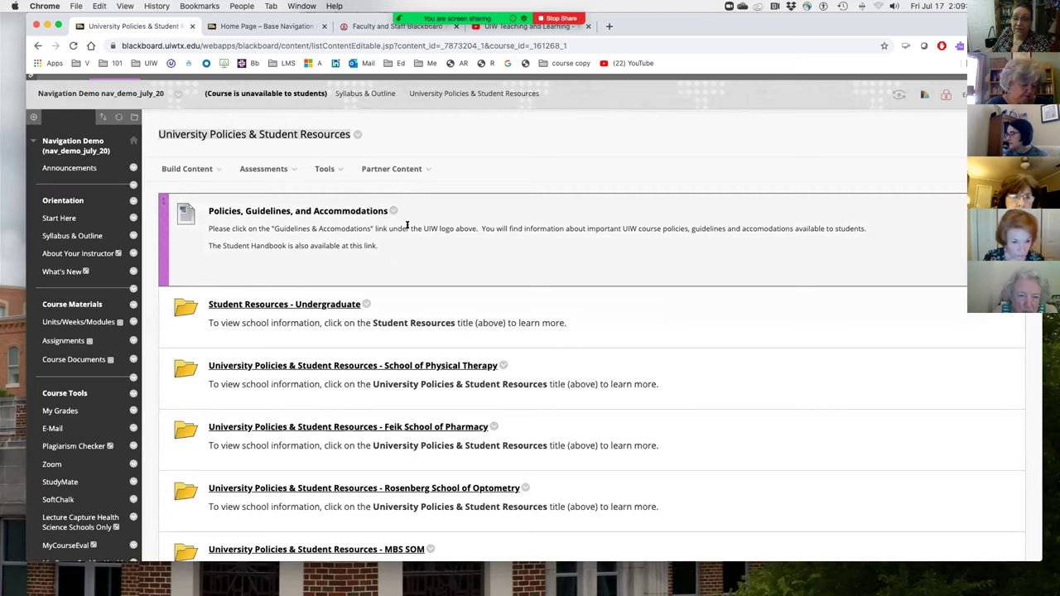
pyautogui.scroll(1, 407, 224)
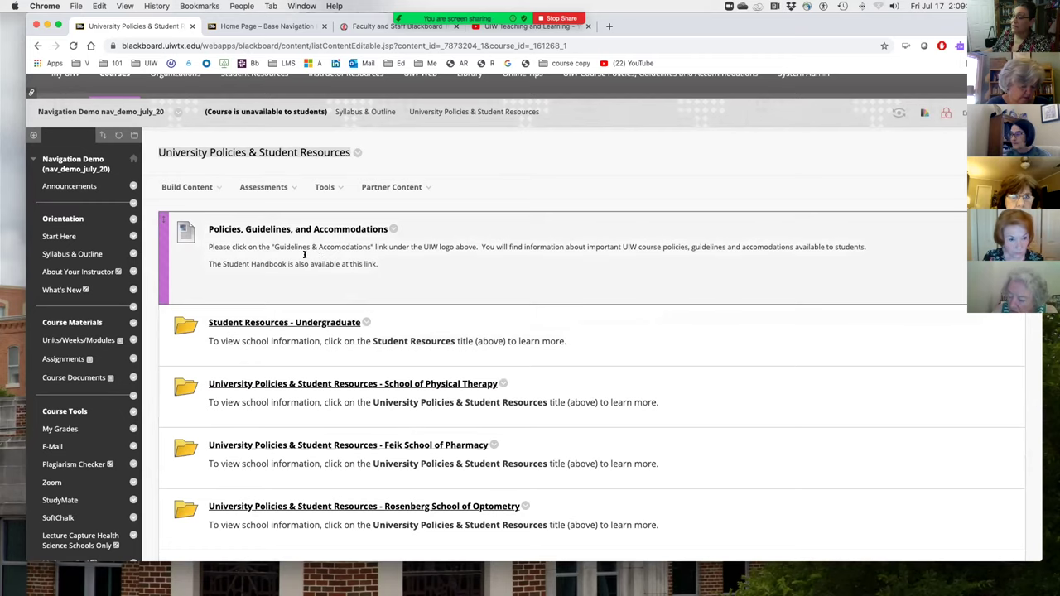
# Step: View the Build Content options on the University Policies & Student Resources page and close them without choosing any
pyautogui.scroll(2, 442, 193)
pyautogui.click(213, 227)
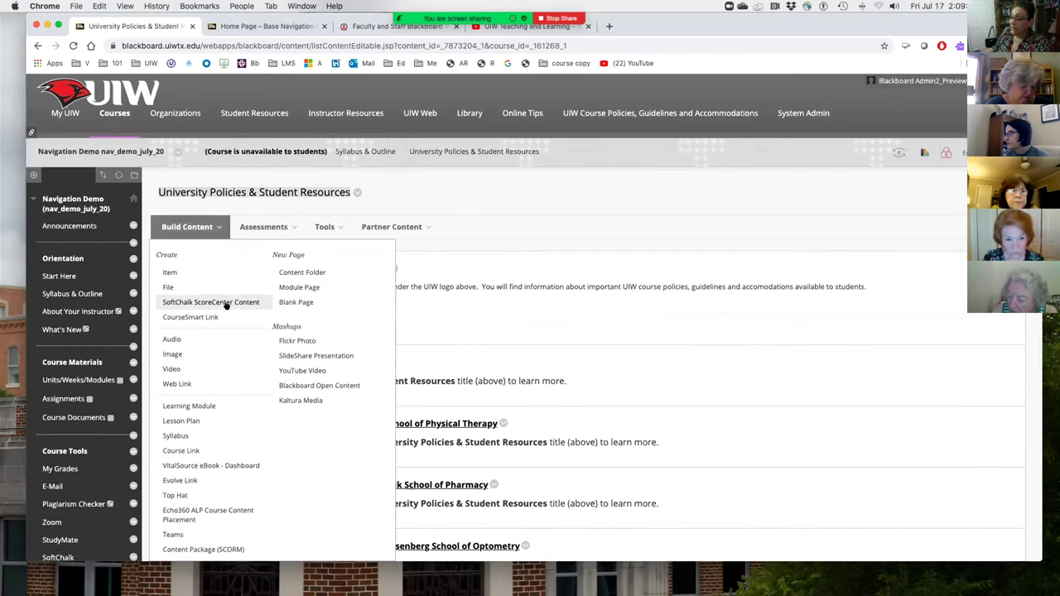
pyautogui.click(504, 314)
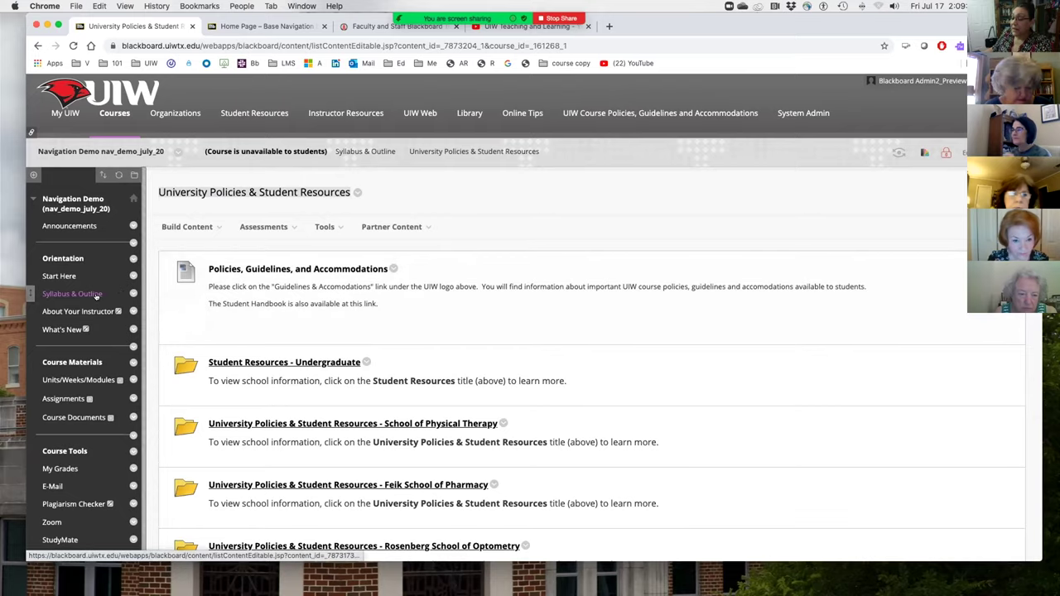
# Step: Open the About Your Instructor page under Orientation, followed by the Units/Weeks/Modules page under Course Materials
pyautogui.scroll(-3, 83, 249)
pyautogui.click(76, 204)
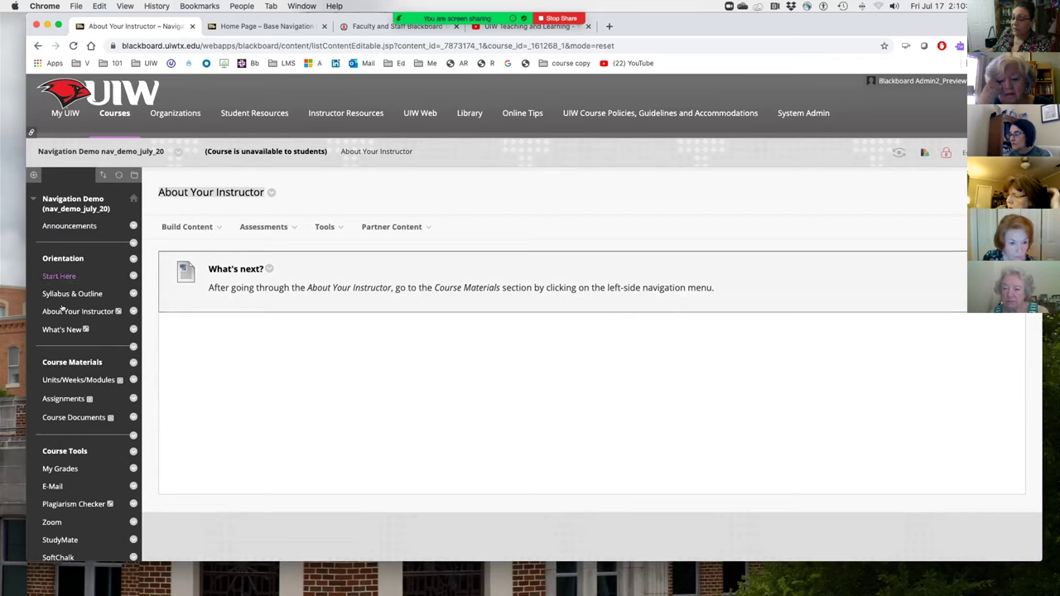
pyautogui.scroll(-3, 69, 311)
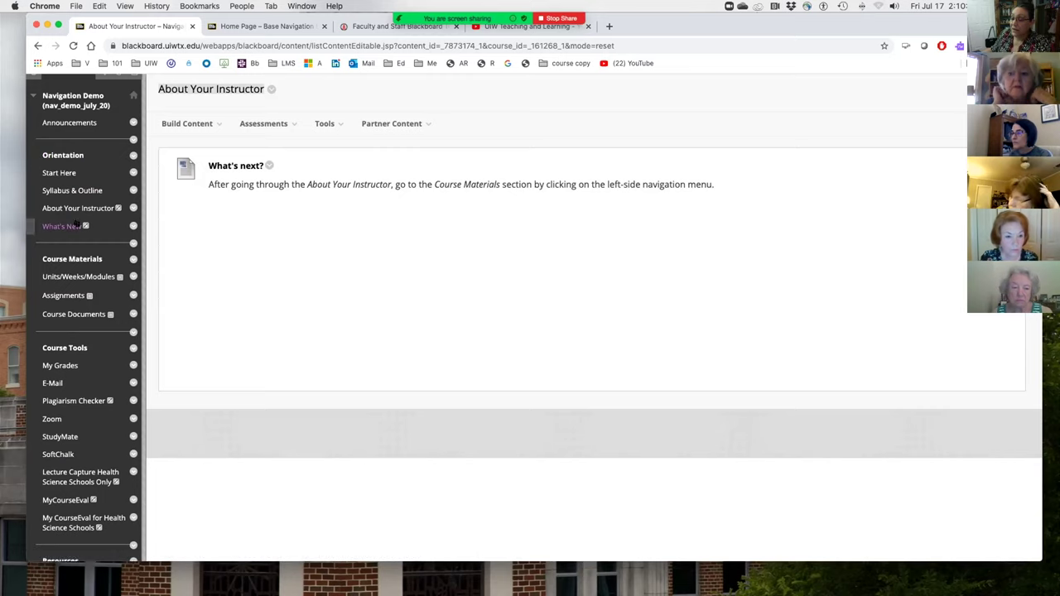
pyautogui.click(77, 276)
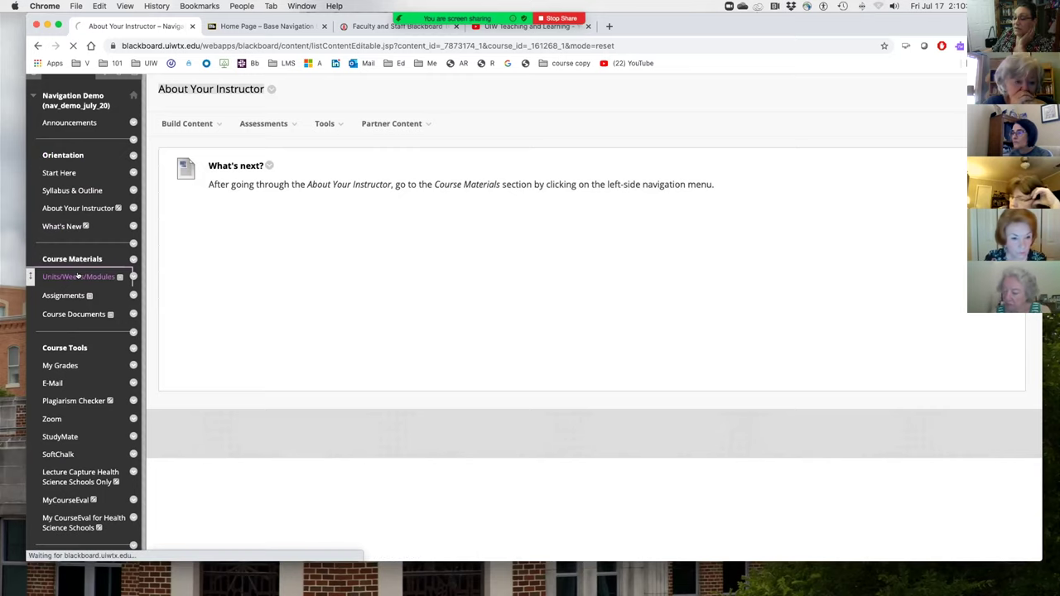
# Step: Hide the Assignments link in the Course Materials section of the course menu
pyautogui.scroll(-2, 86, 286)
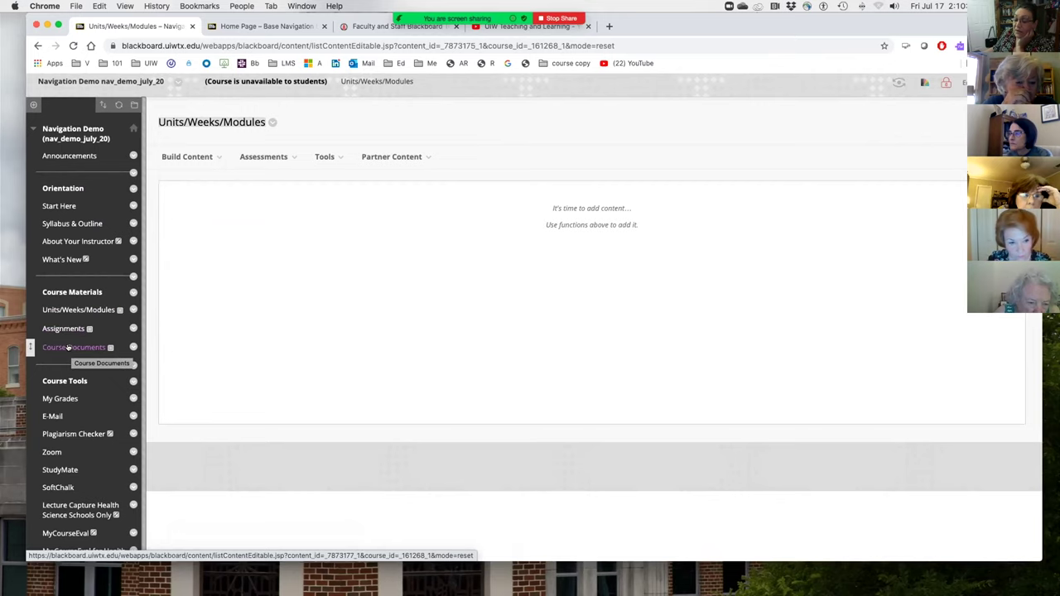
pyautogui.click(133, 329)
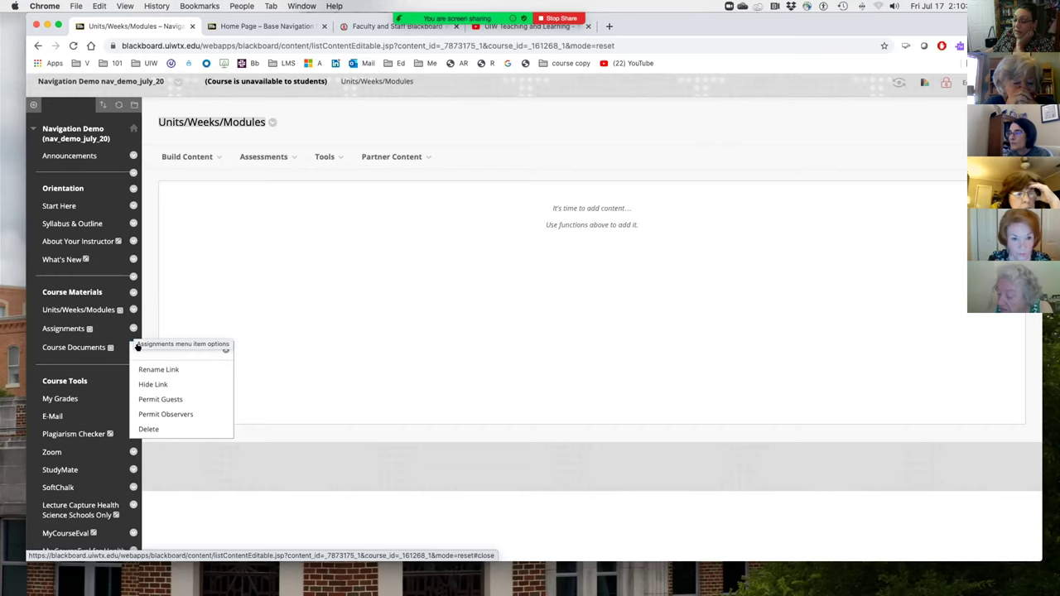
pyautogui.click(164, 385)
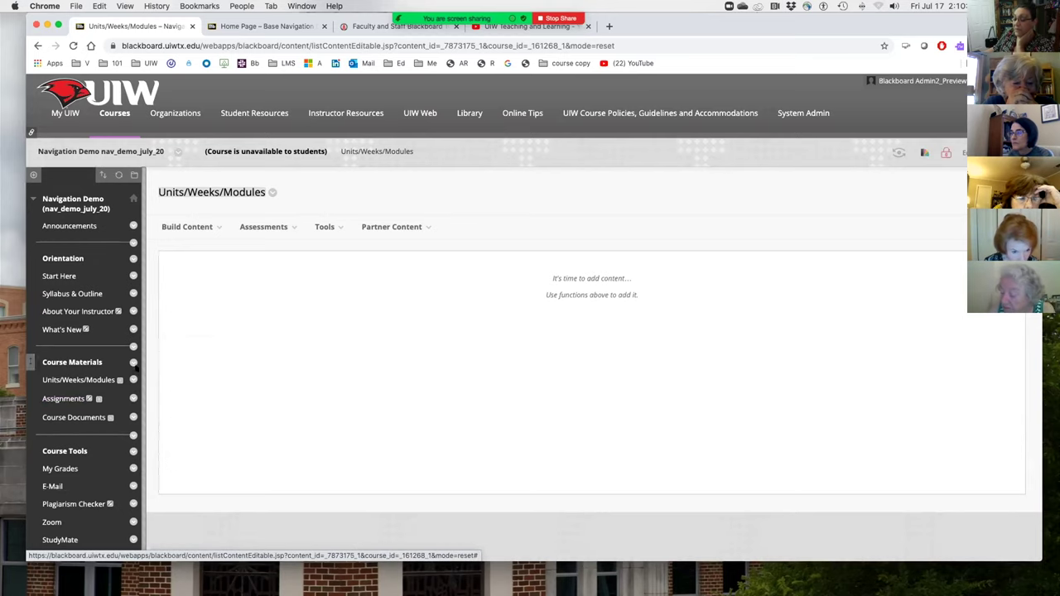
# Step: Rename the Course Documents link in the Course Materials section of the course menu to Web Links
pyautogui.scroll(-3, 89, 333)
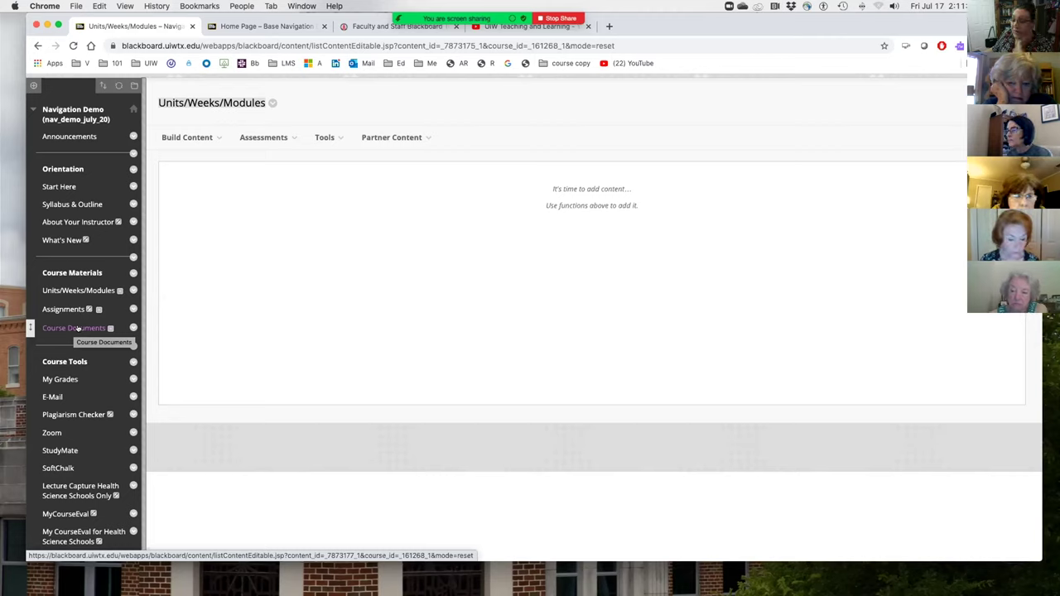
pyautogui.click(134, 328)
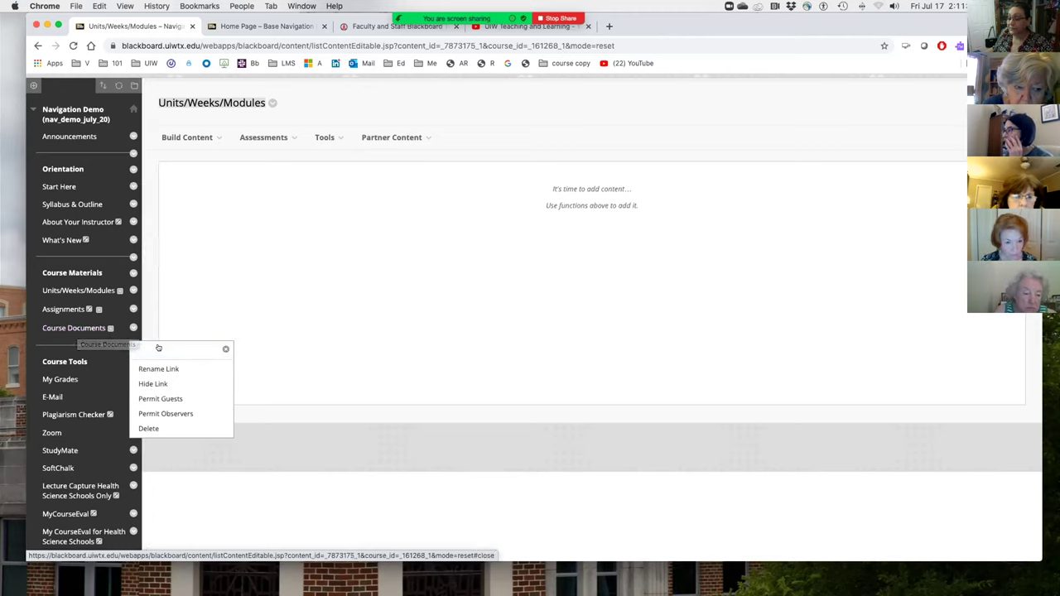
pyautogui.click(133, 328)
pyautogui.click(132, 328)
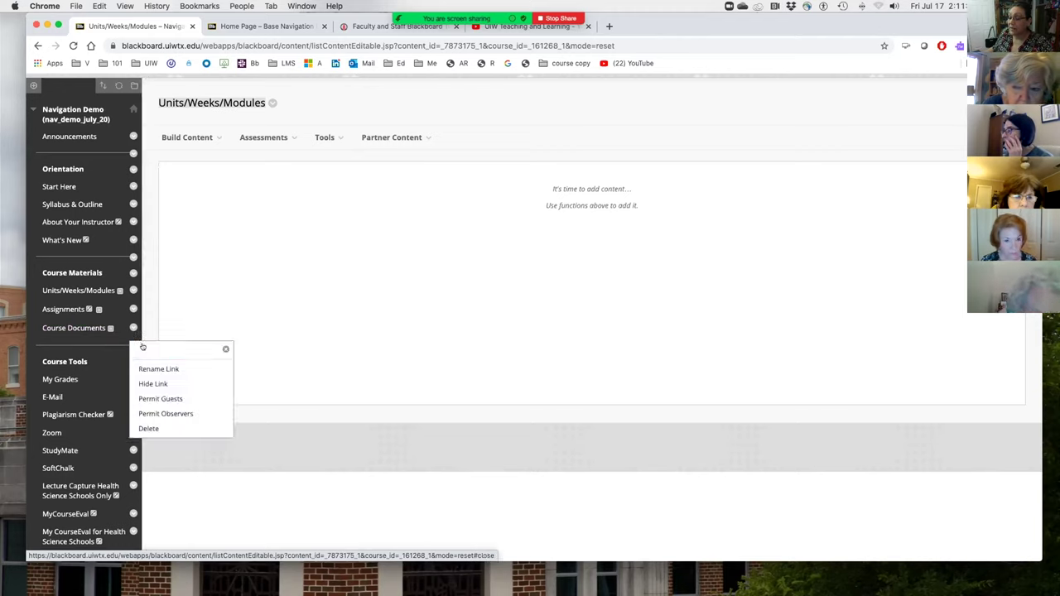
pyautogui.click(149, 367)
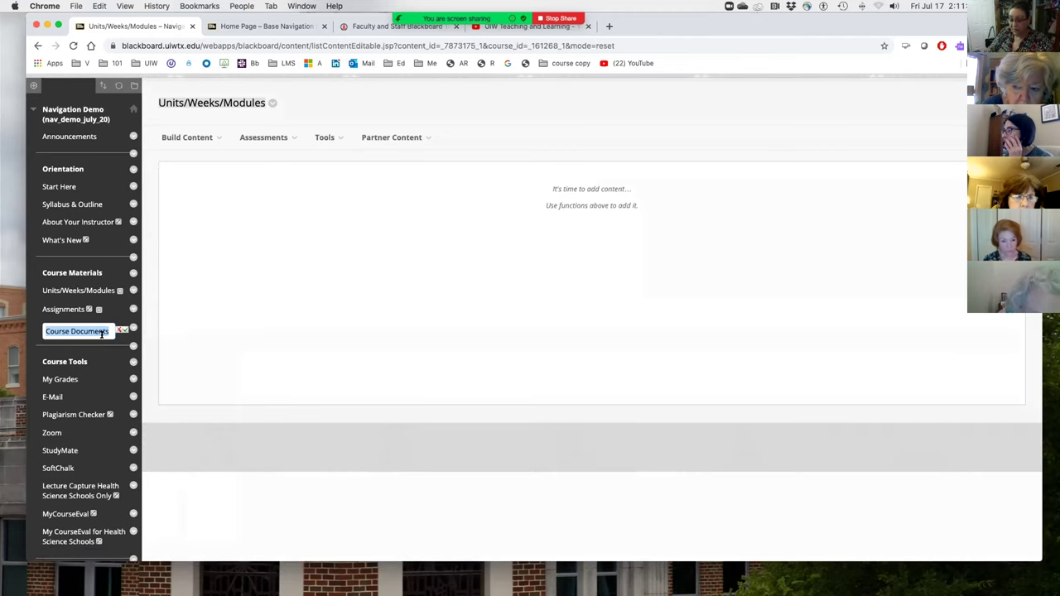
pyautogui.write('WEb Links')
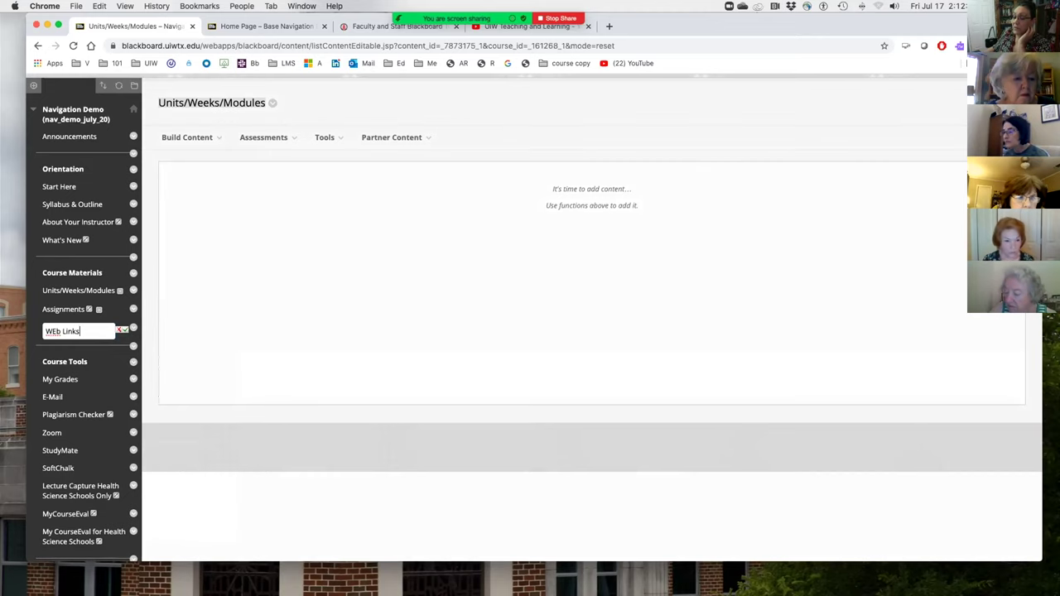
pyautogui.press('BackSpace')
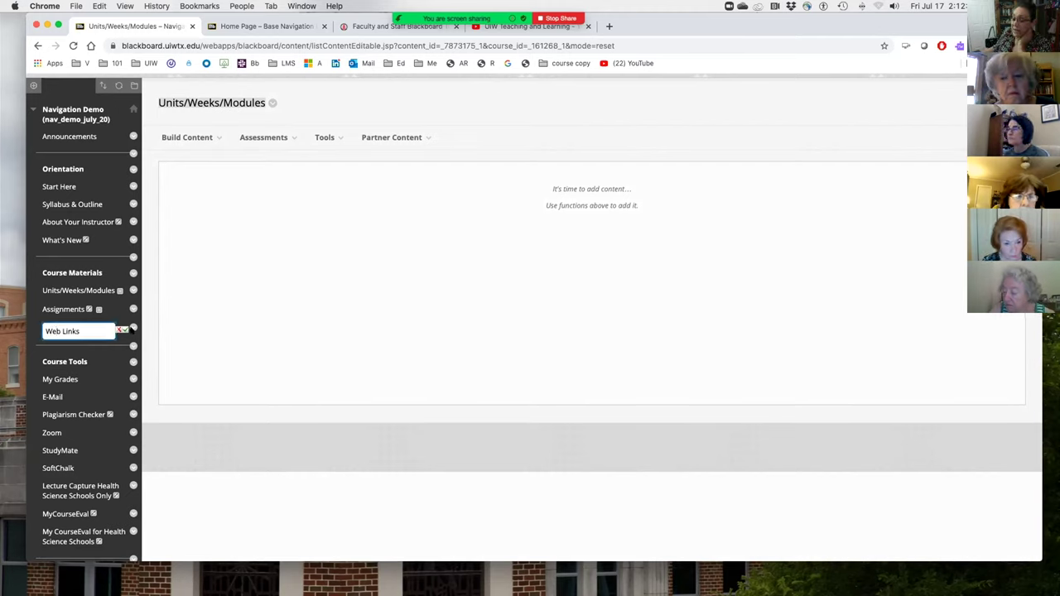
pyautogui.click(122, 330)
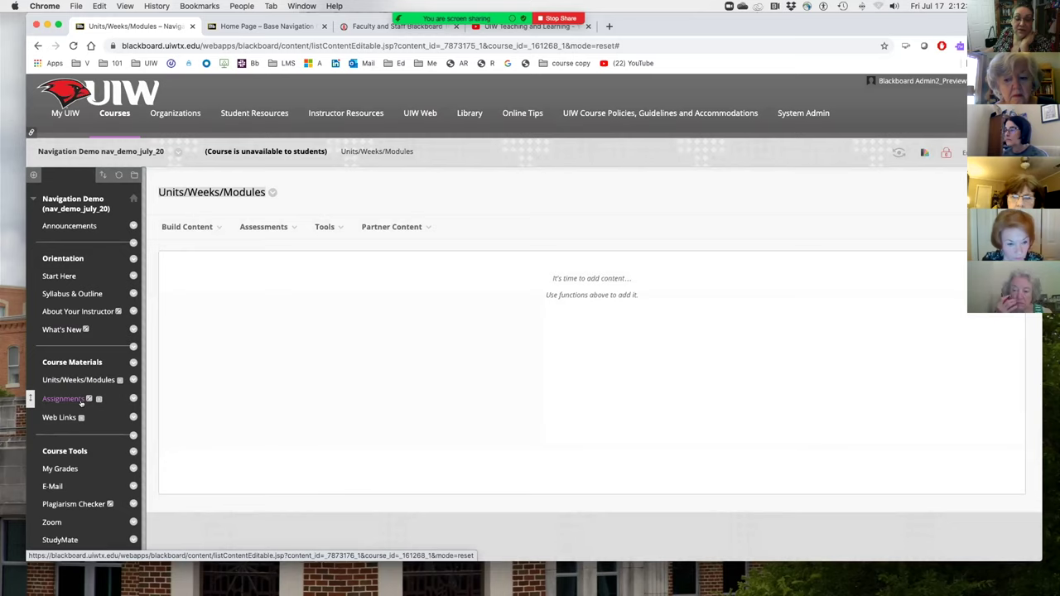
# Step: Open the E-Mail page under Course Tools and review its recipient options
pyautogui.scroll(-1, 87, 373)
pyautogui.scroll(-5, 86, 373)
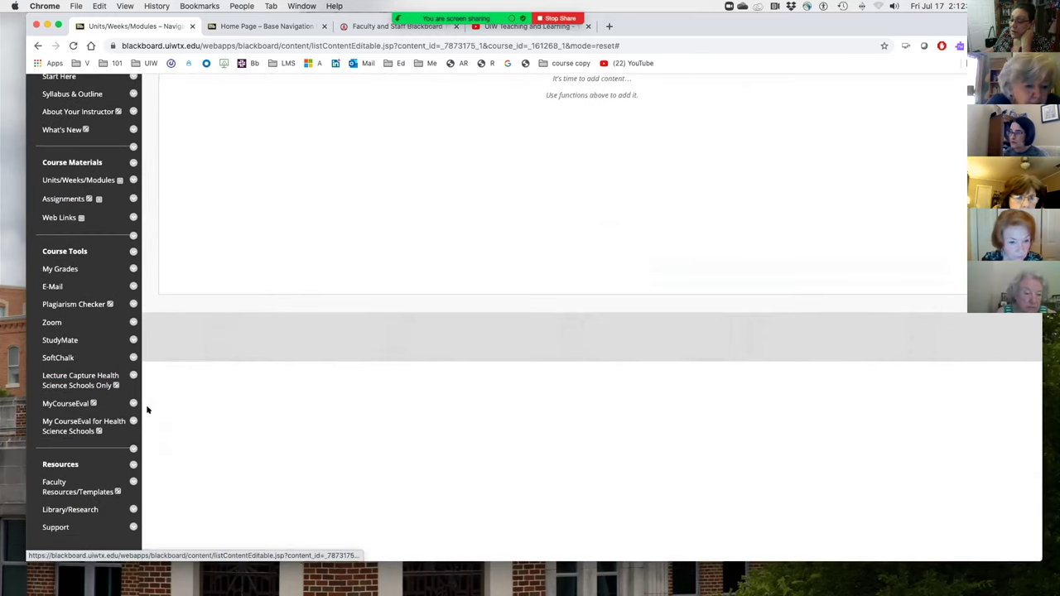
pyautogui.click(51, 285)
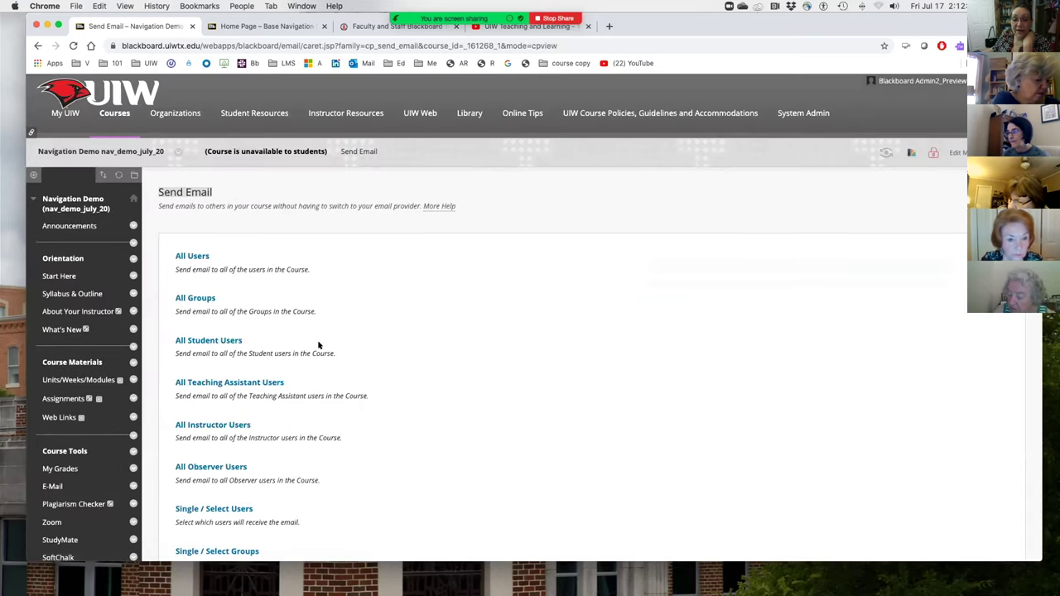
pyautogui.scroll(-5, 319, 344)
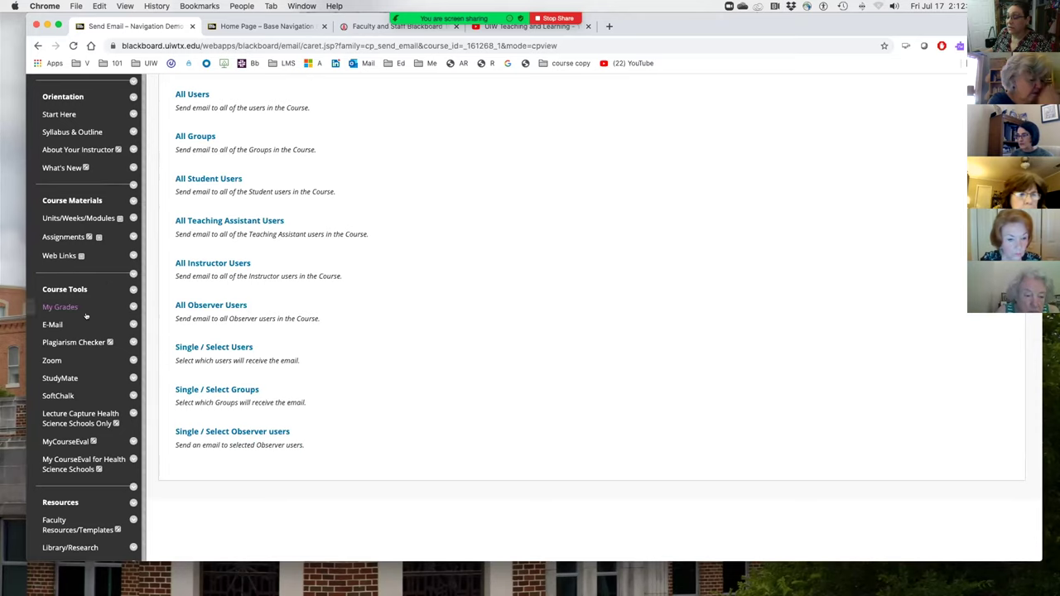
# Step: Rename the Zoom link in the Course Tools section of the course menu to Office Hours
pyautogui.scroll(-1, 87, 326)
pyautogui.scroll(-2, 85, 315)
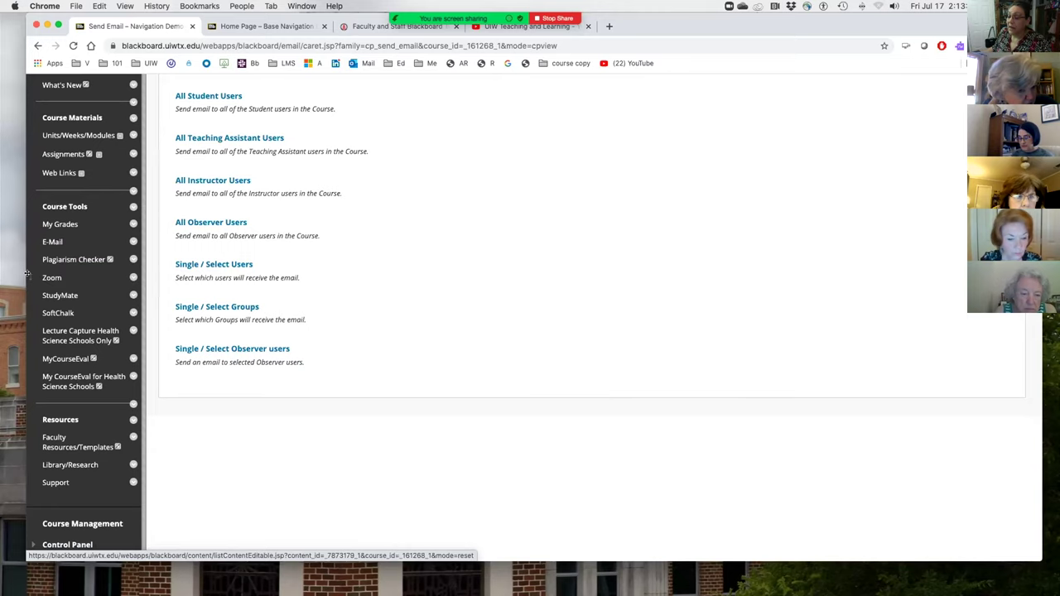
pyautogui.click(132, 278)
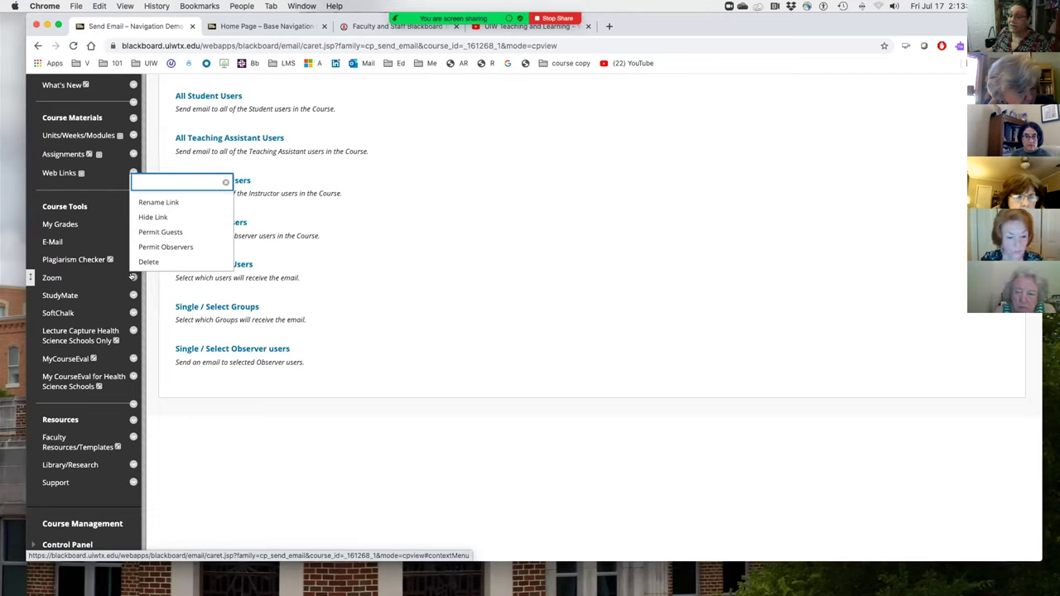
pyautogui.click(166, 204)
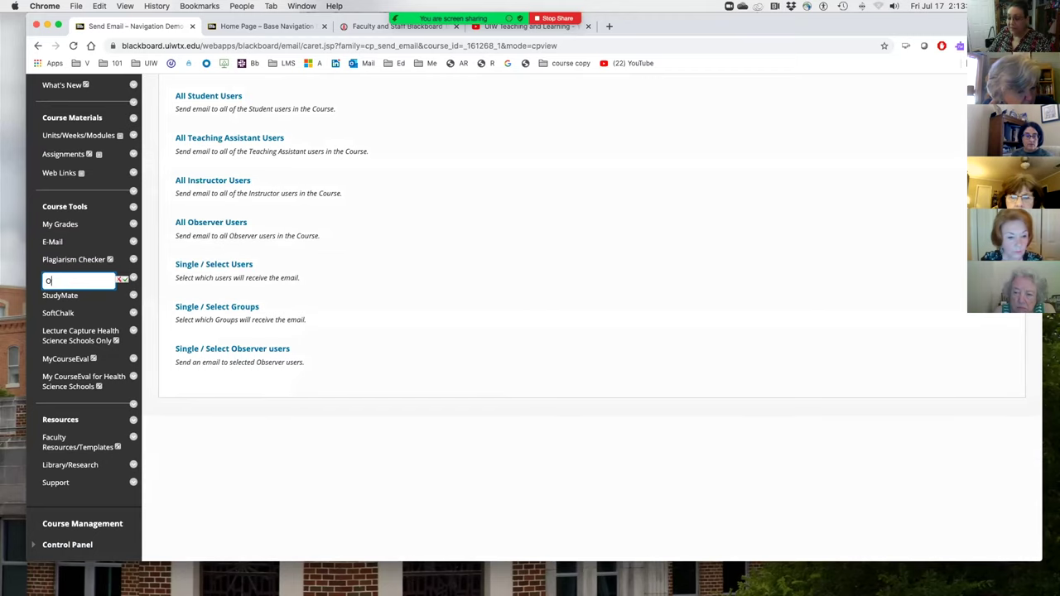
pyautogui.write('Office Hours')
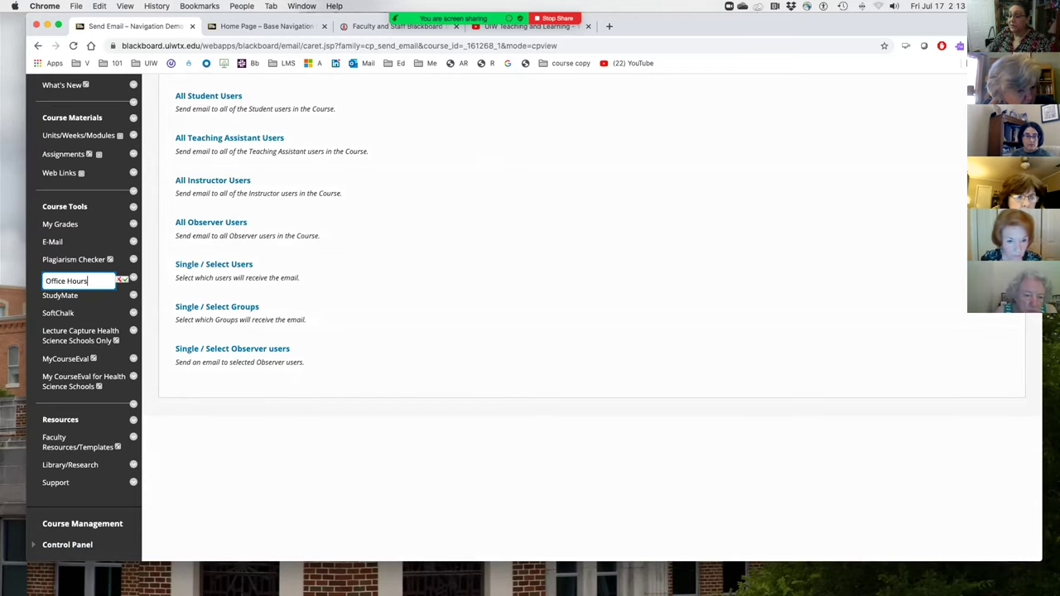
pyautogui.scroll(5, 122, 327)
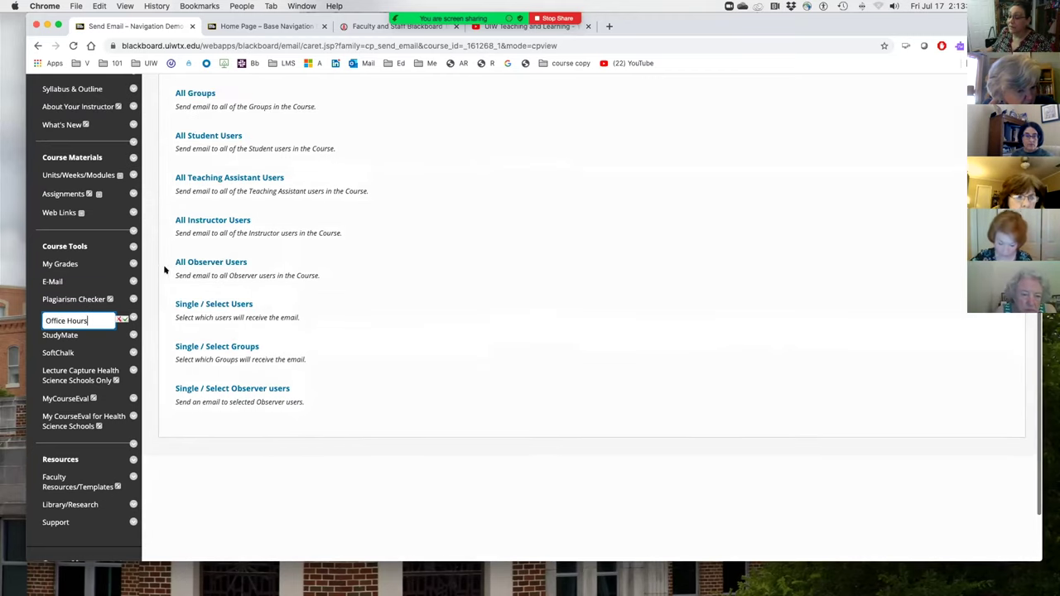
pyautogui.press('Return')
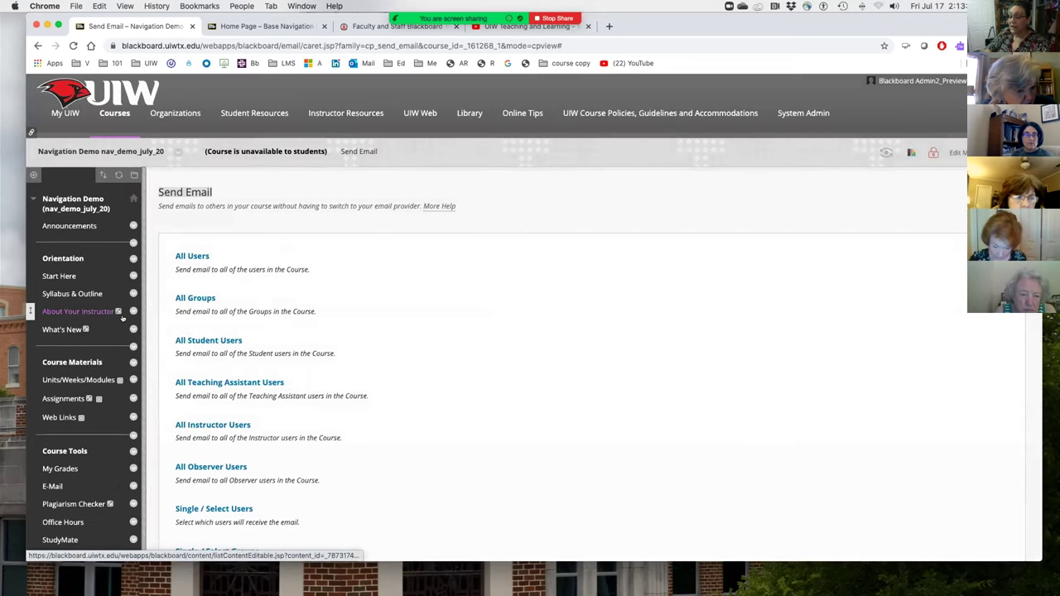
# Step: Open the Faculty Resources/Templates page under Resources and look through its list of teaching resource folders
pyautogui.scroll(-5, 122, 319)
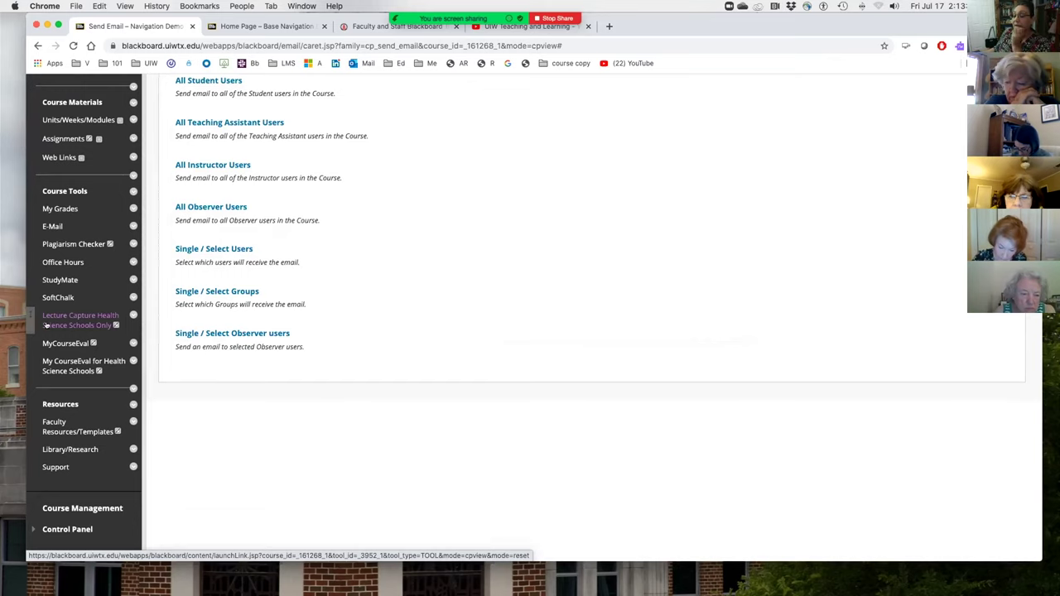
pyautogui.scroll(-1, 108, 336)
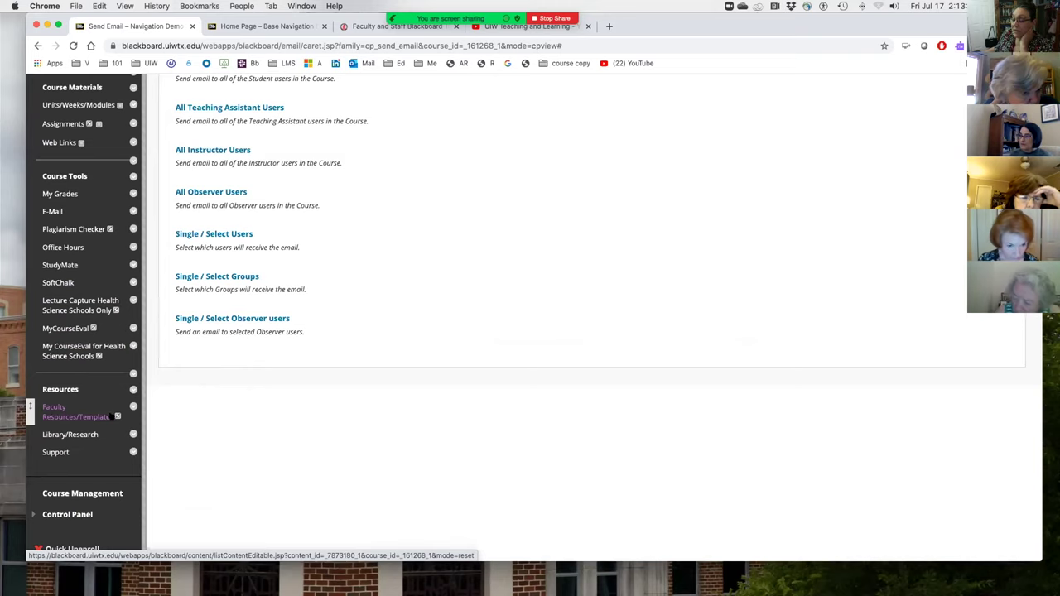
pyautogui.click(70, 416)
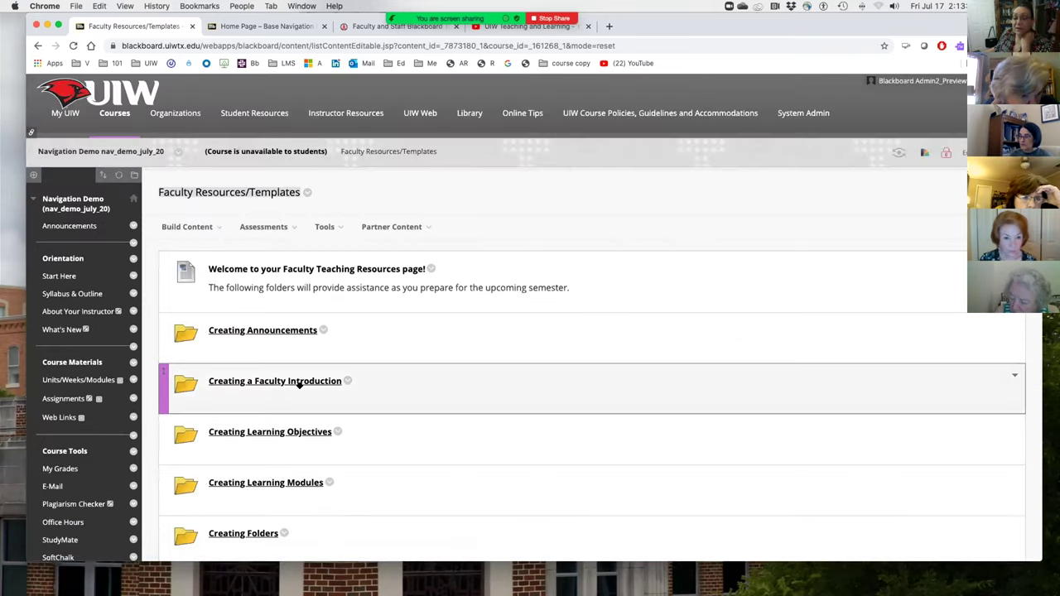
pyautogui.scroll(-4, 335, 387)
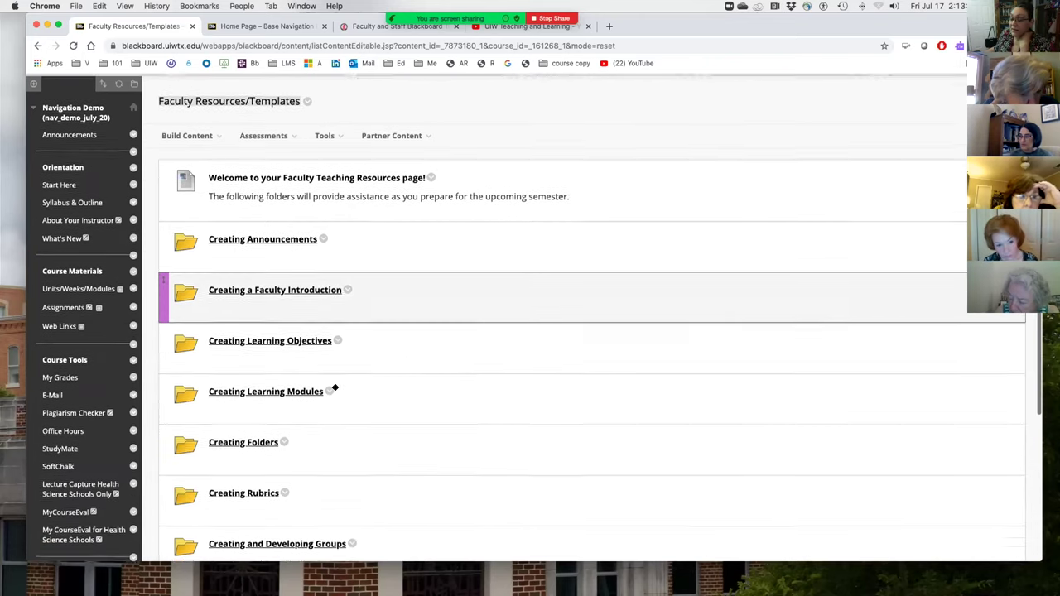
pyautogui.scroll(-2, 335, 387)
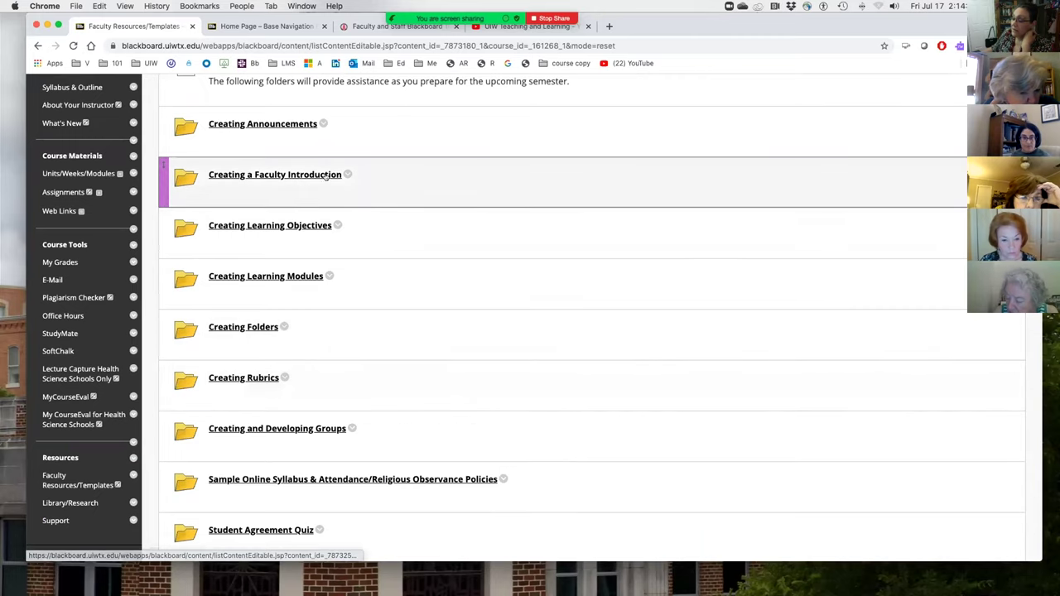
pyautogui.scroll(-4, 420, 235)
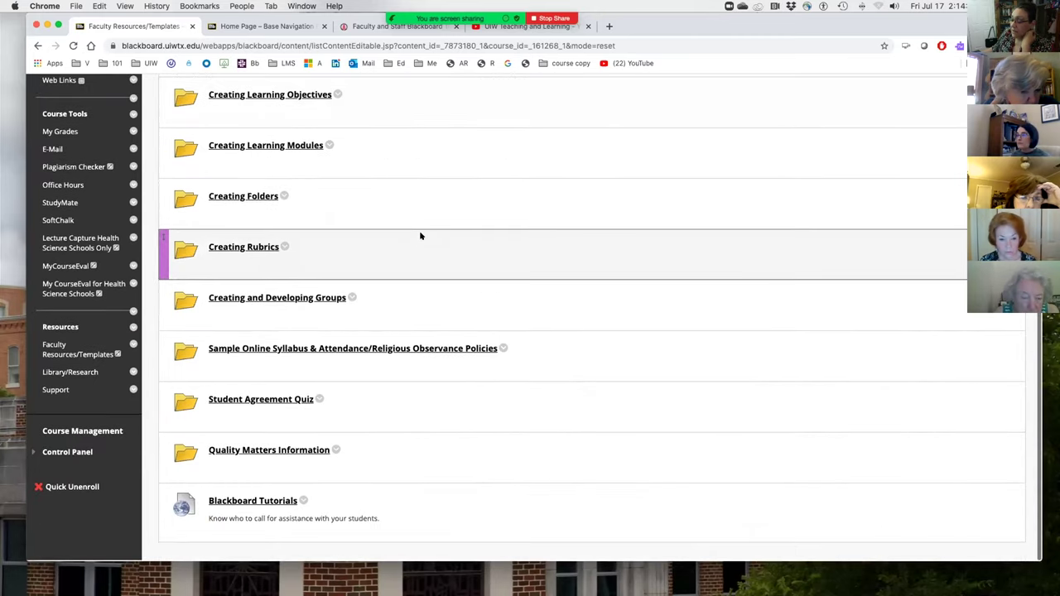
pyautogui.scroll(6, 420, 236)
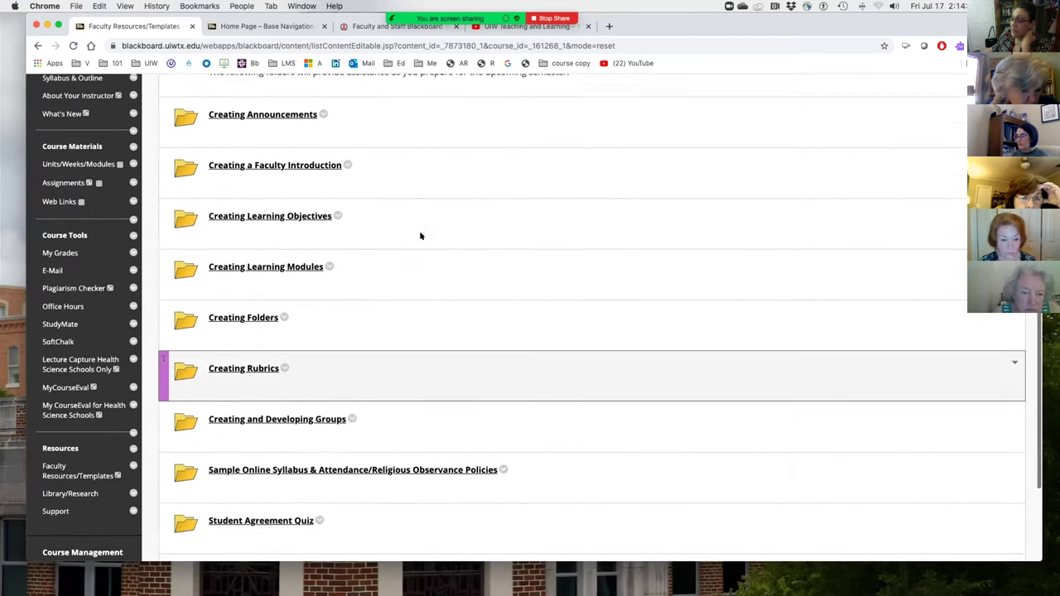
# Step: Review the welcome message template and announcement instructions in the Creating Announcements folder, and return to Faculty Resources/Templates
pyautogui.click(266, 186)
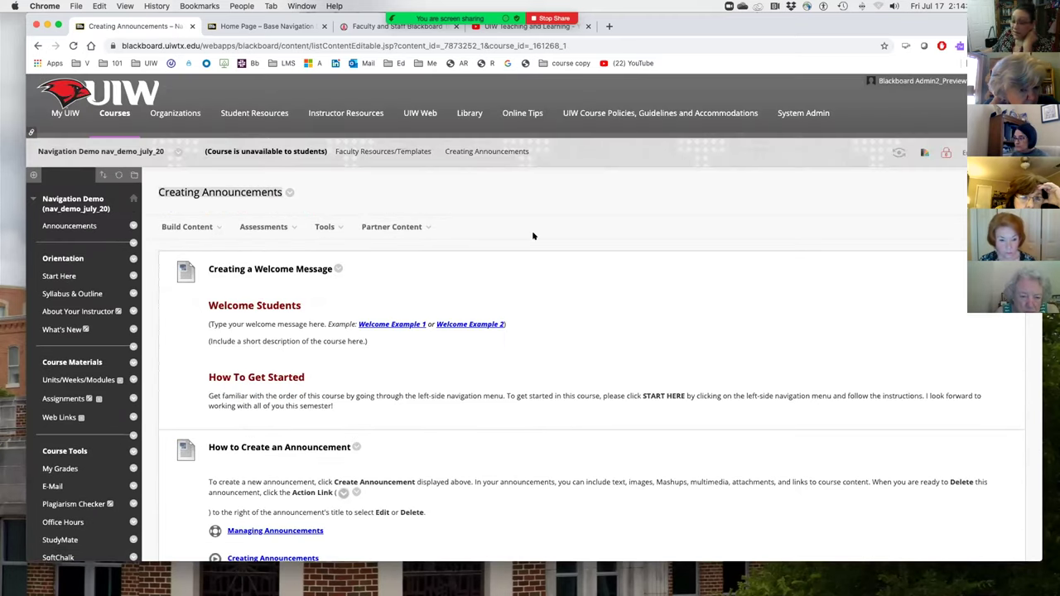
pyautogui.scroll(-4, 533, 236)
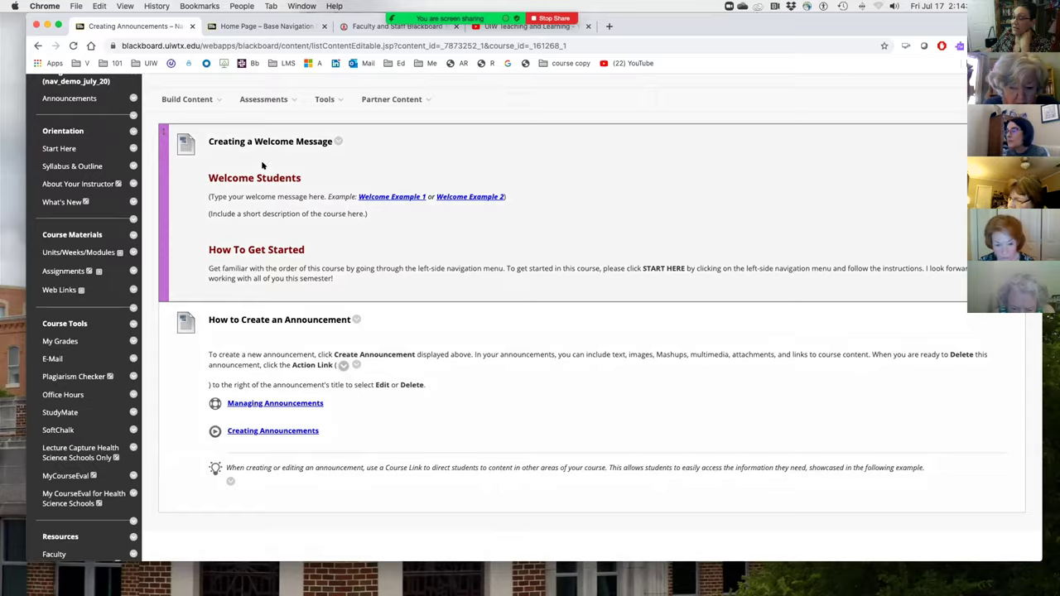
pyautogui.scroll(3, 261, 165)
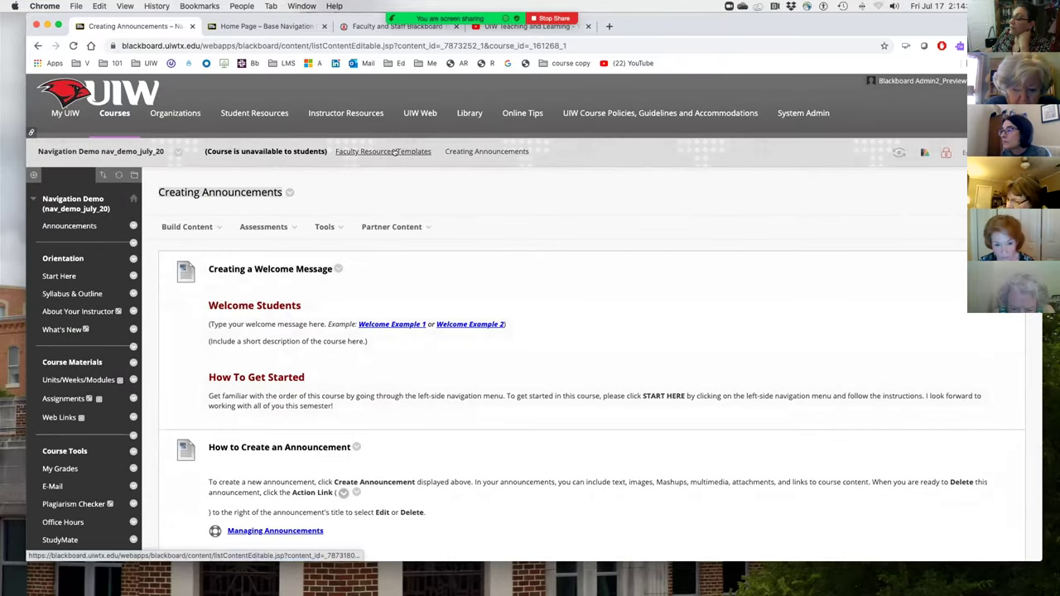
pyautogui.click(395, 152)
pyautogui.click(324, 226)
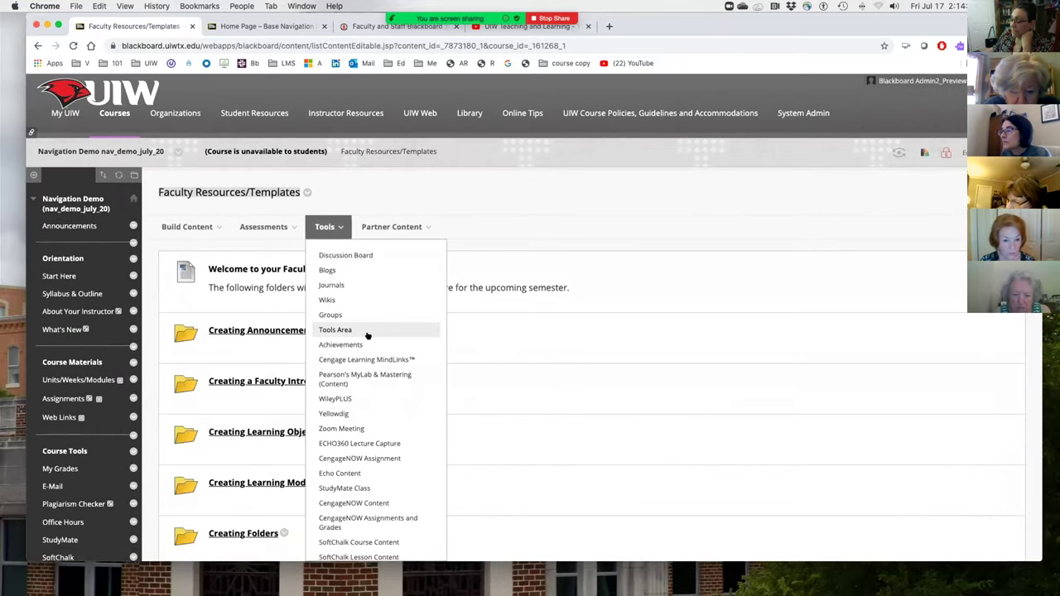
# Step: Review the Welcome Students! template in the Creating a Faculty Introduction folder and return to the Faculty Resources/Templates page
pyautogui.scroll(-5, 514, 350)
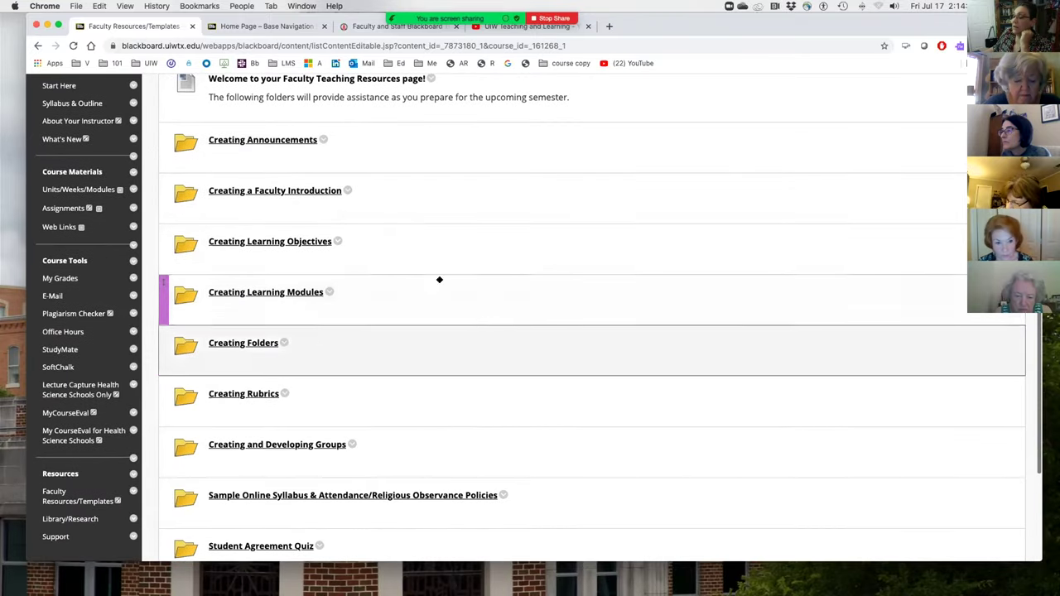
pyautogui.click(319, 192)
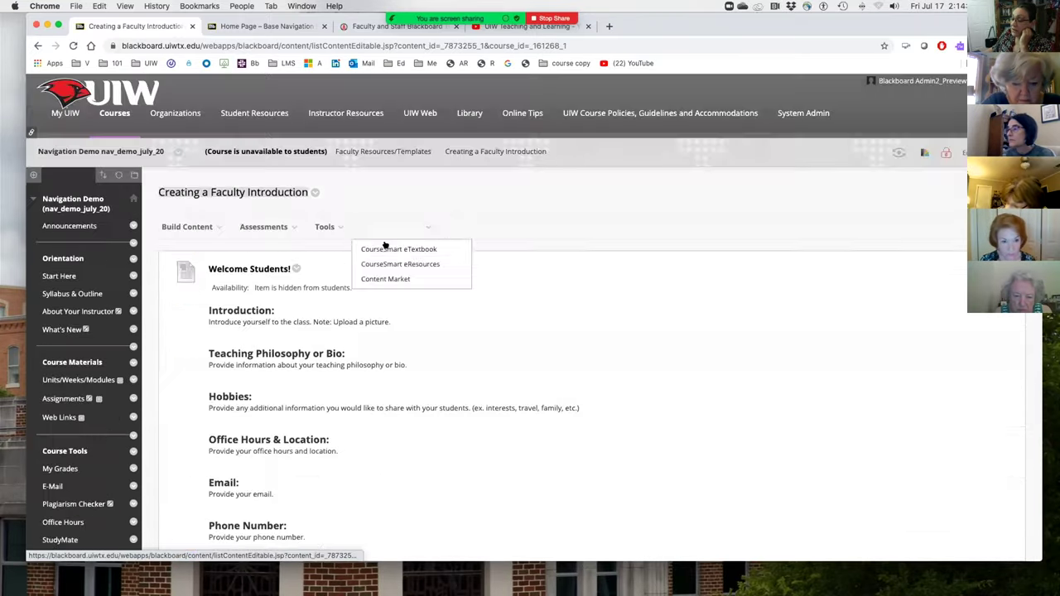
pyautogui.scroll(-3, 650, 313)
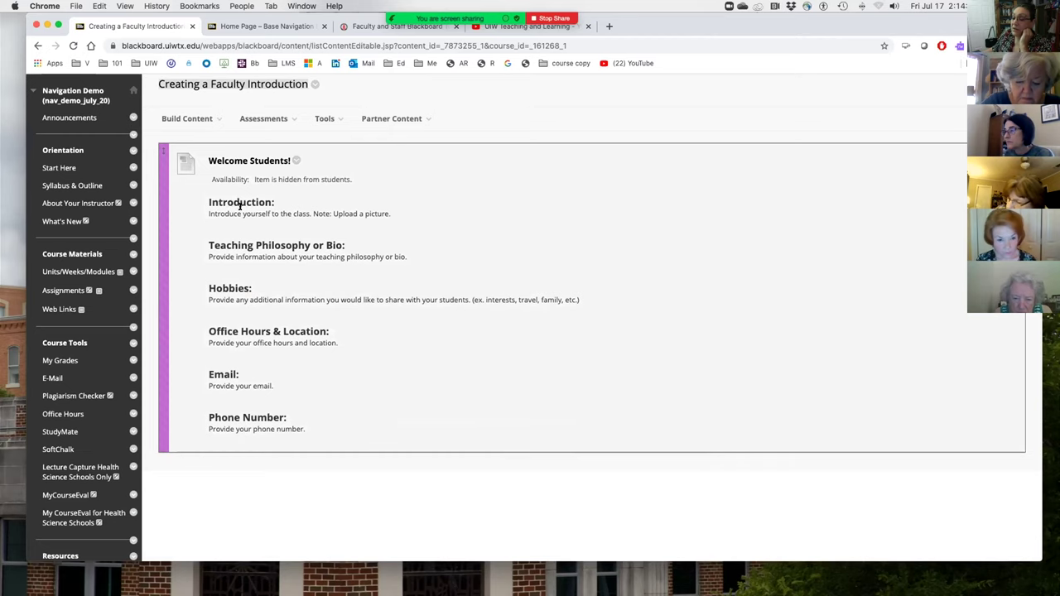
pyautogui.scroll(3, 343, 156)
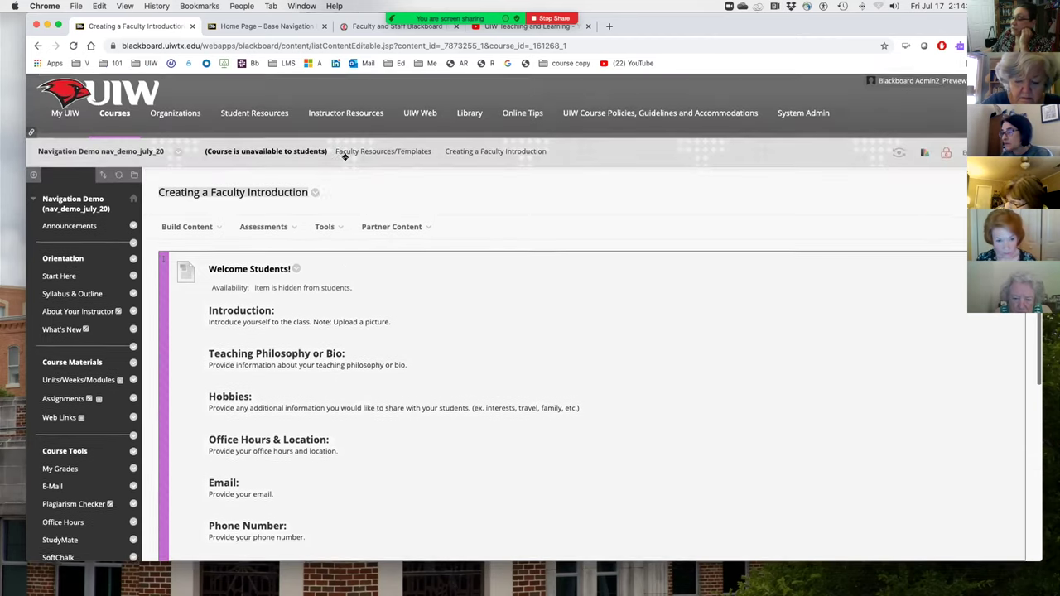
pyautogui.click(378, 151)
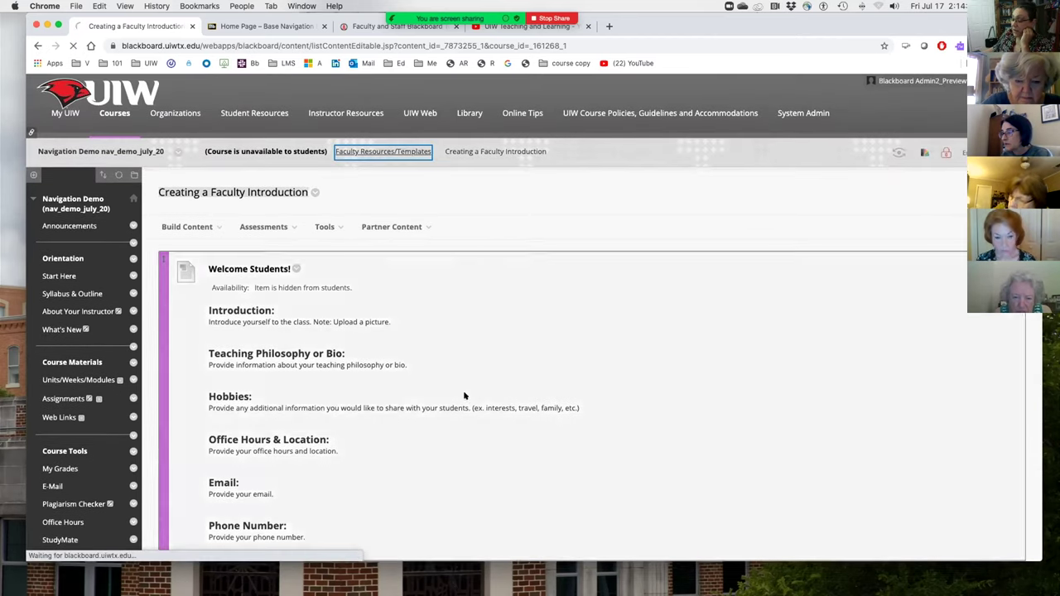
# Step: Examine the remaining Faculty Resources/Templates folders, from Creating Learning Objectives through to the Blackboard Tutorials link
pyautogui.scroll(-3, 466, 396)
pyautogui.scroll(-2, 465, 396)
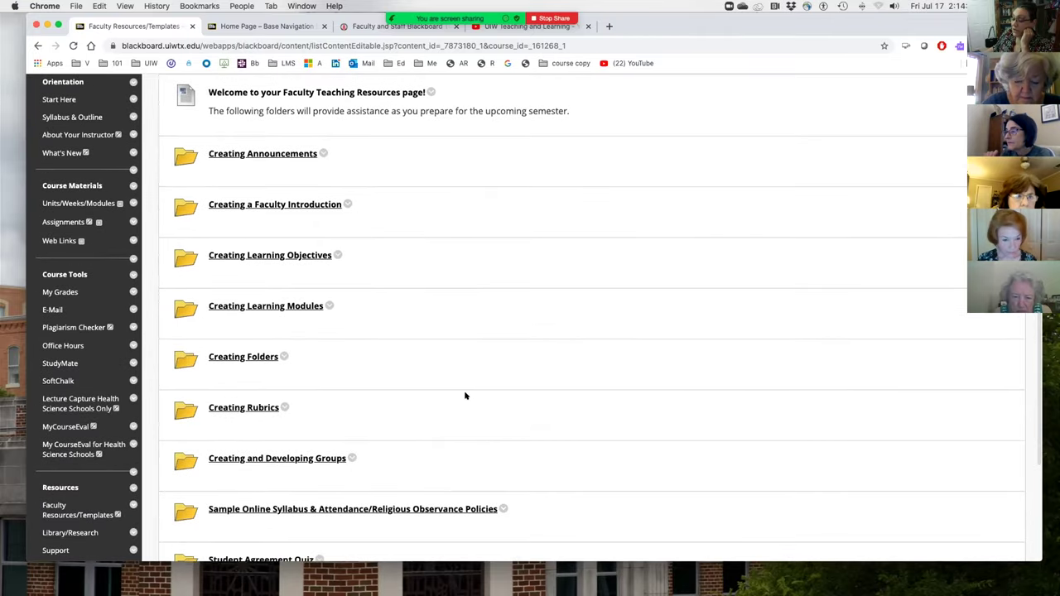
pyautogui.scroll(-2, 465, 396)
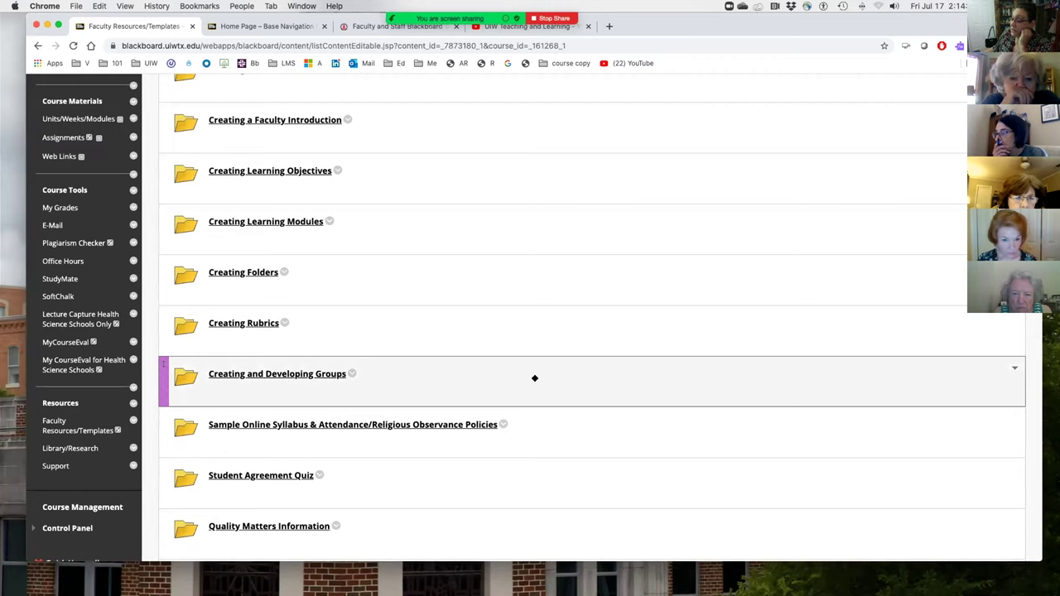
pyautogui.scroll(-2, 534, 378)
pyautogui.scroll(-1, 535, 378)
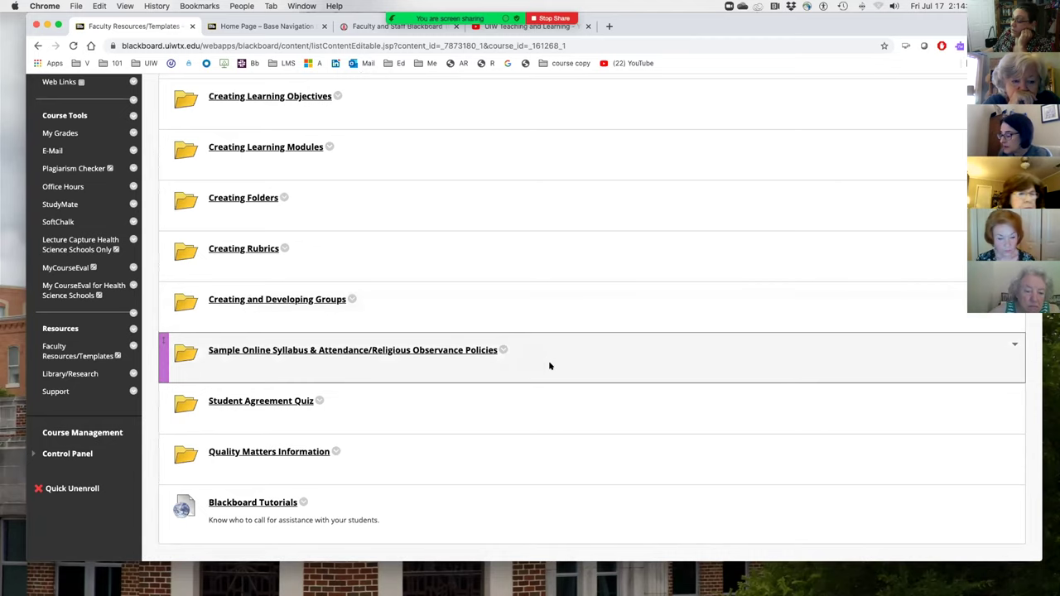
# Step: Open the Student Agreement Quiz folder, review its instructions and the existing tests offered when creating a test, and cancel the test creation
pyautogui.scroll(-1, 549, 366)
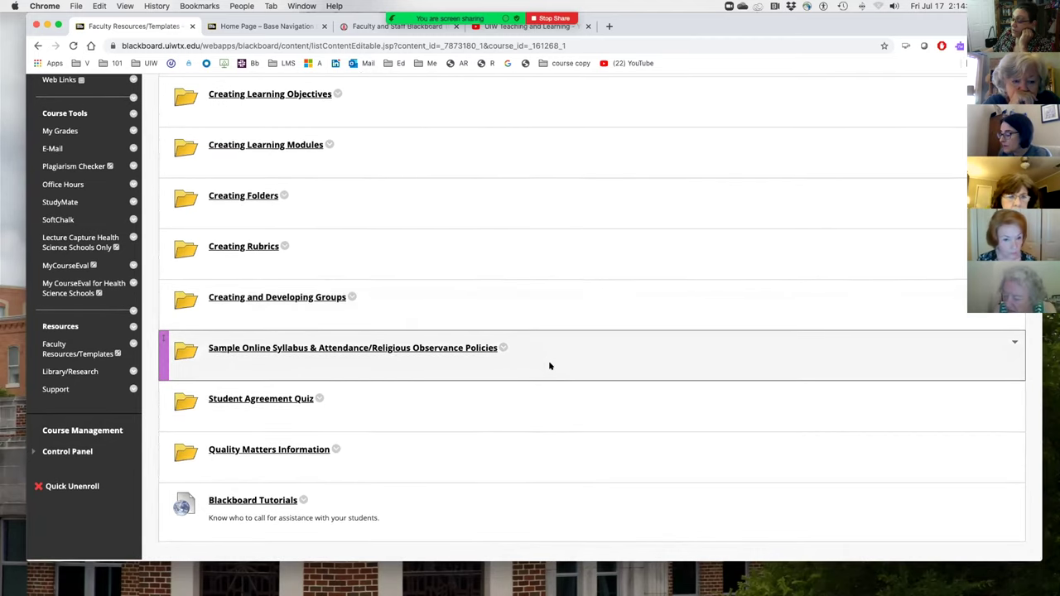
pyautogui.click(267, 400)
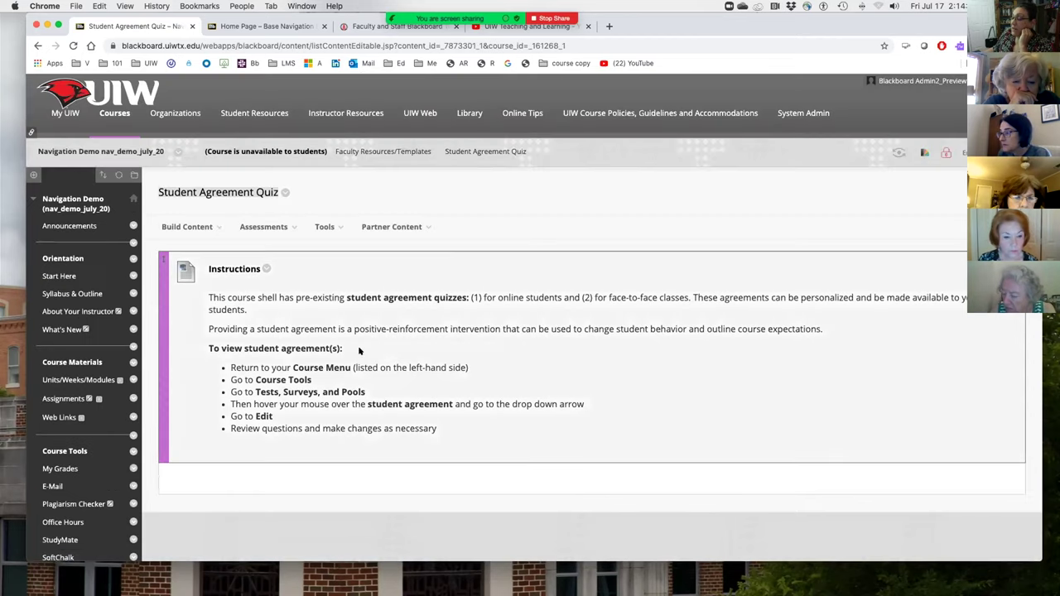
pyautogui.click(267, 227)
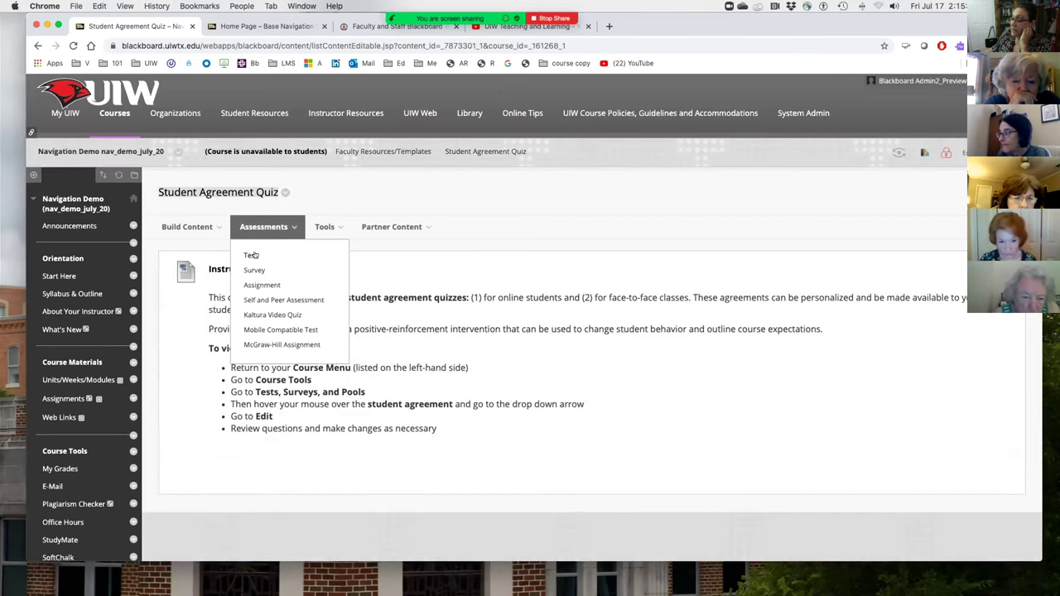
pyautogui.click(250, 255)
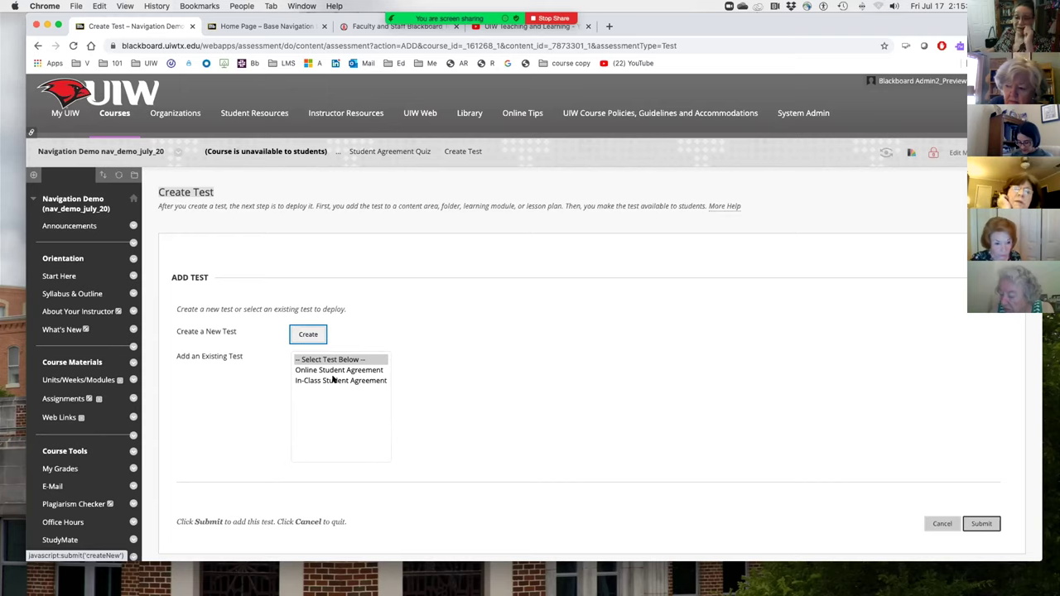
pyautogui.click(935, 523)
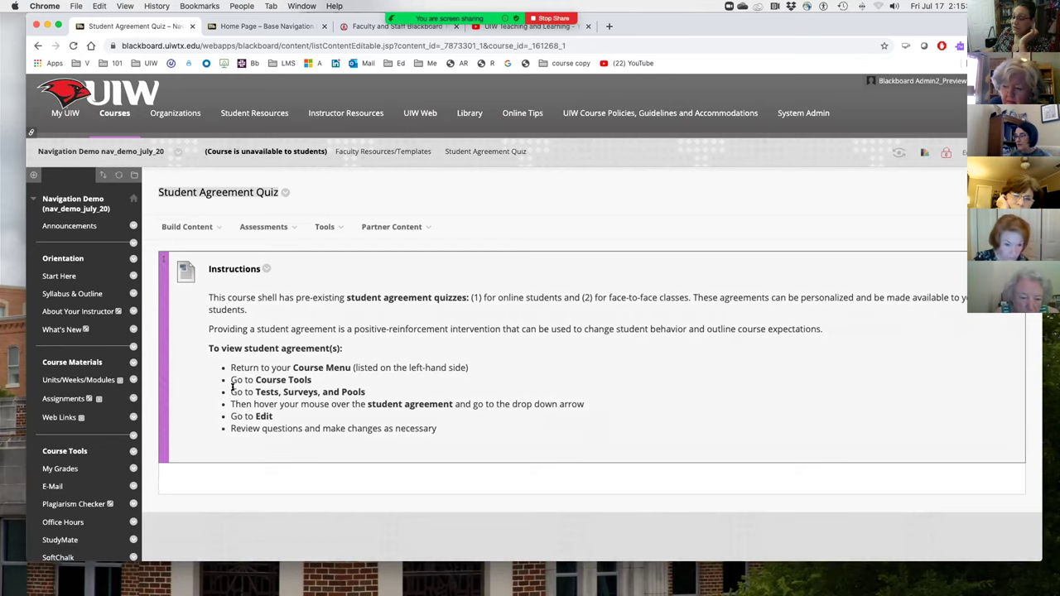
# Step: Open the Syllabus & Outline page, view the UIW Libraries site from the Library/Research link, and return to the course
pyautogui.click(86, 293)
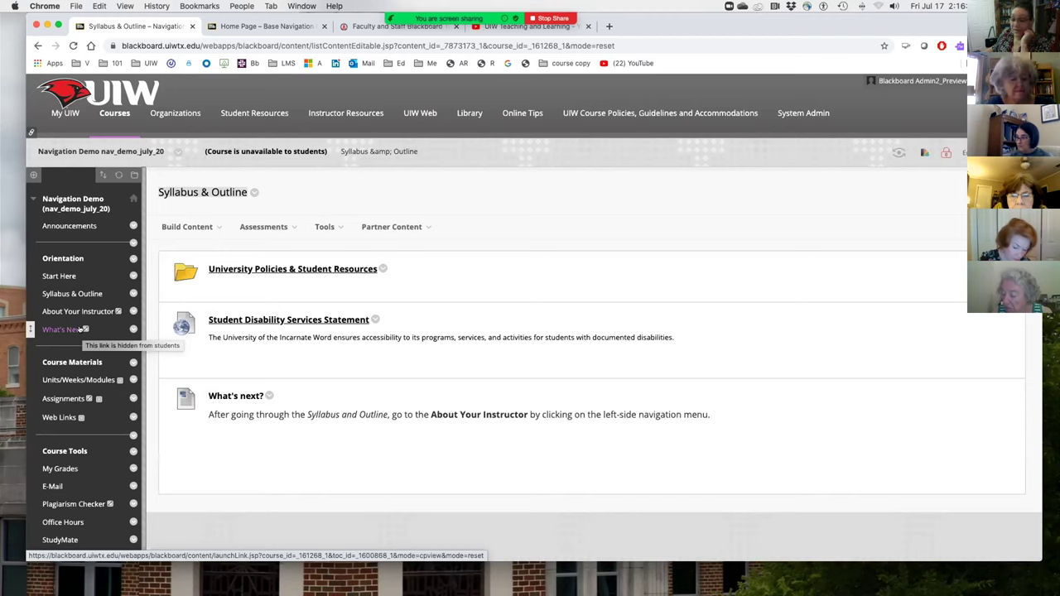
pyautogui.scroll(-5, 72, 374)
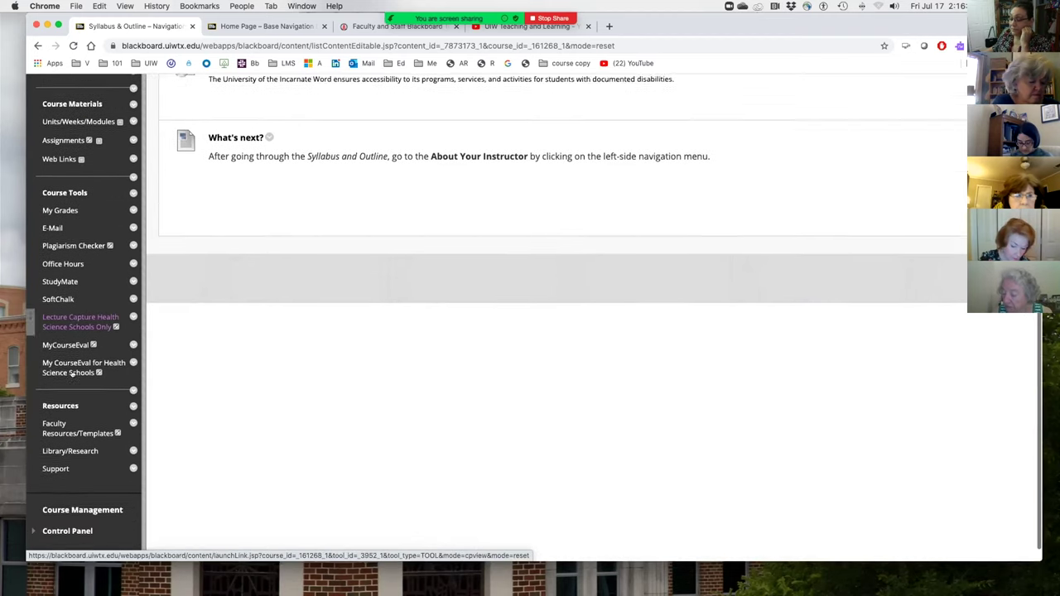
pyautogui.scroll(-1, 71, 374)
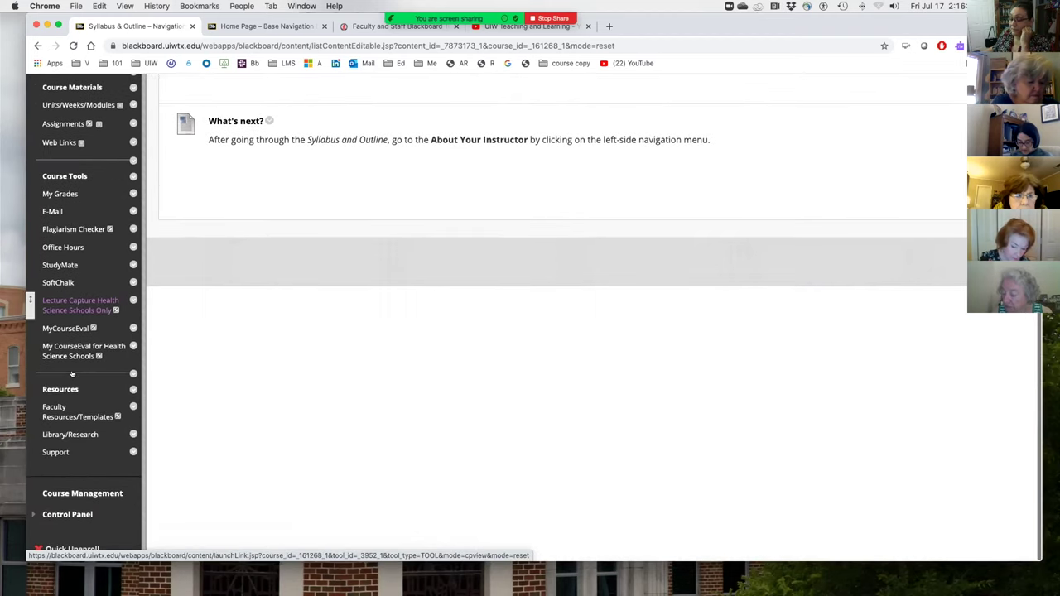
pyautogui.click(71, 435)
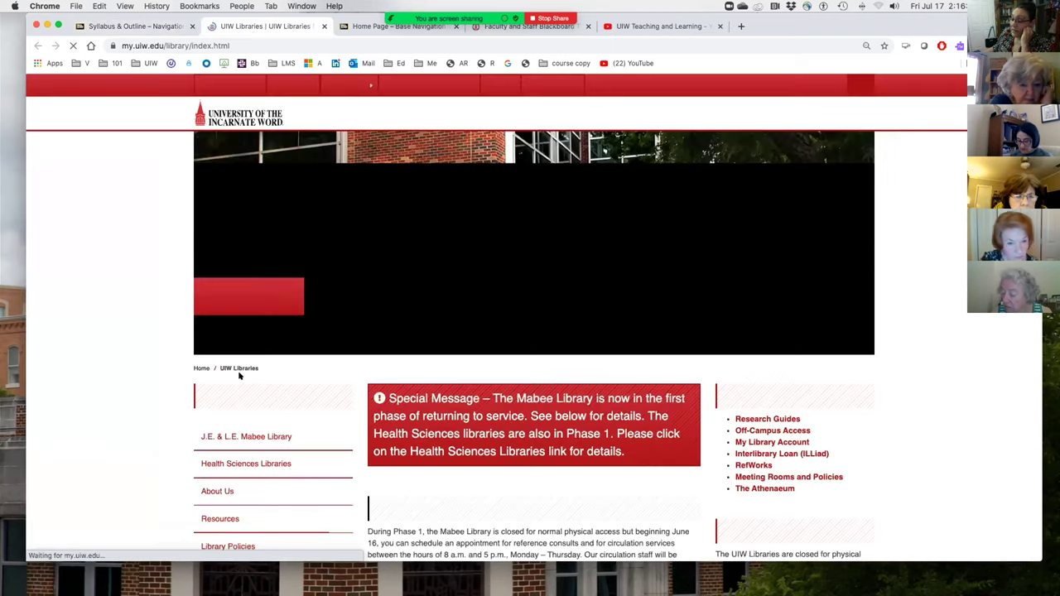
pyautogui.click(324, 27)
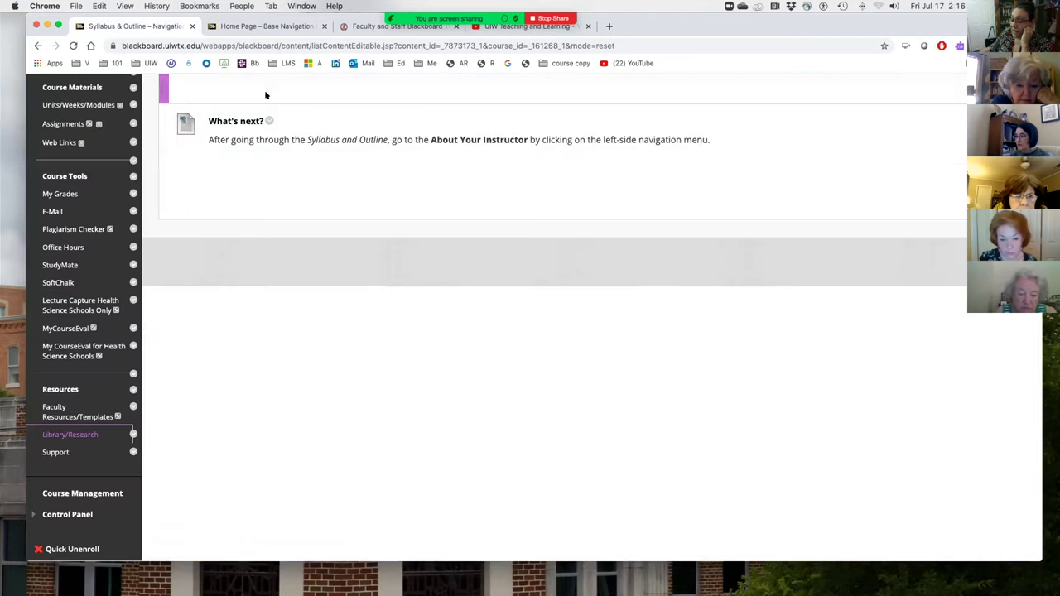
# Step: Open the Support link, review the Help Desk services and contact options, and close the page to return to the course
pyautogui.click(57, 452)
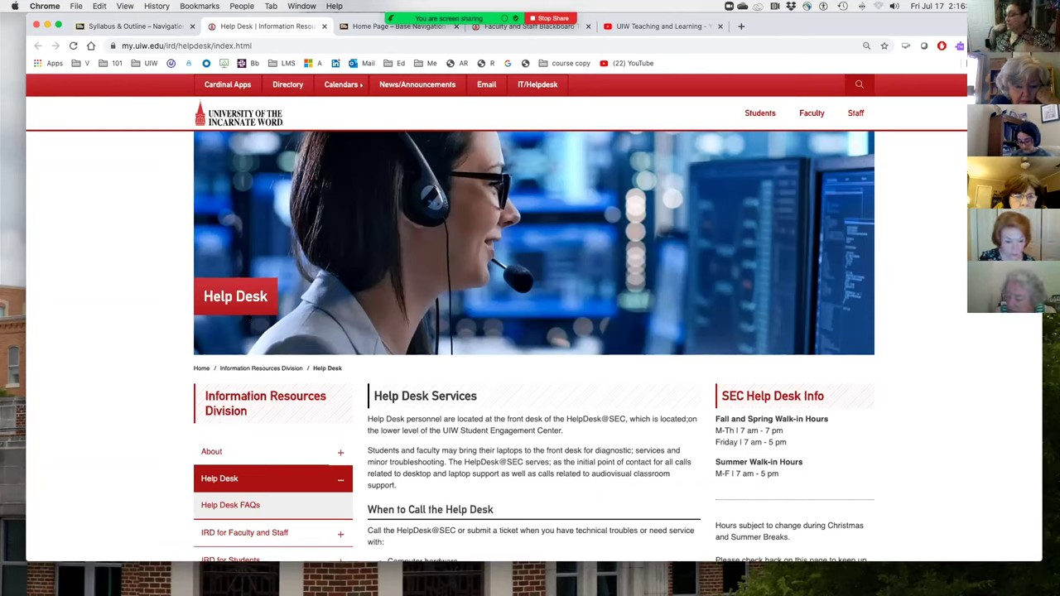
pyautogui.scroll(-5, 435, 394)
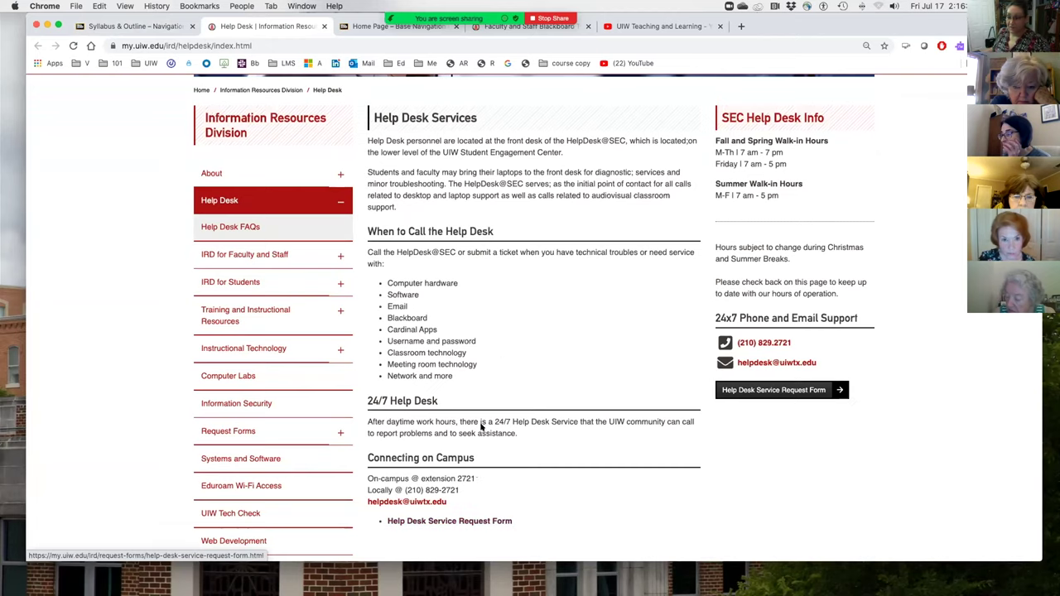
pyautogui.scroll(4, 463, 280)
pyautogui.scroll(2, 467, 281)
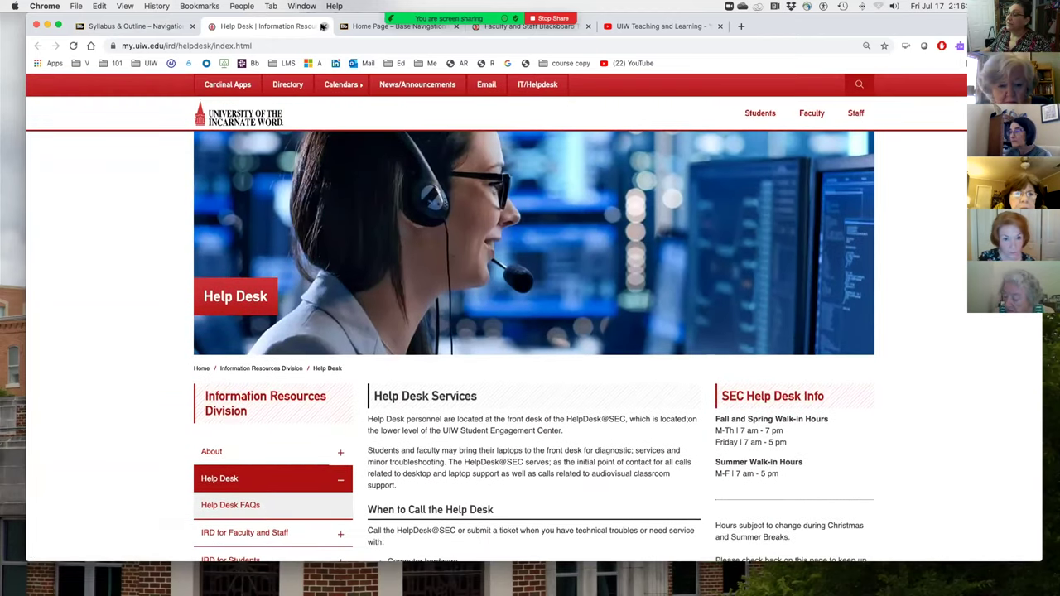
pyautogui.click(323, 26)
# Step: Review the tool types available for a new course menu tool link and cancel without adding one
pyautogui.scroll(5, 191, 224)
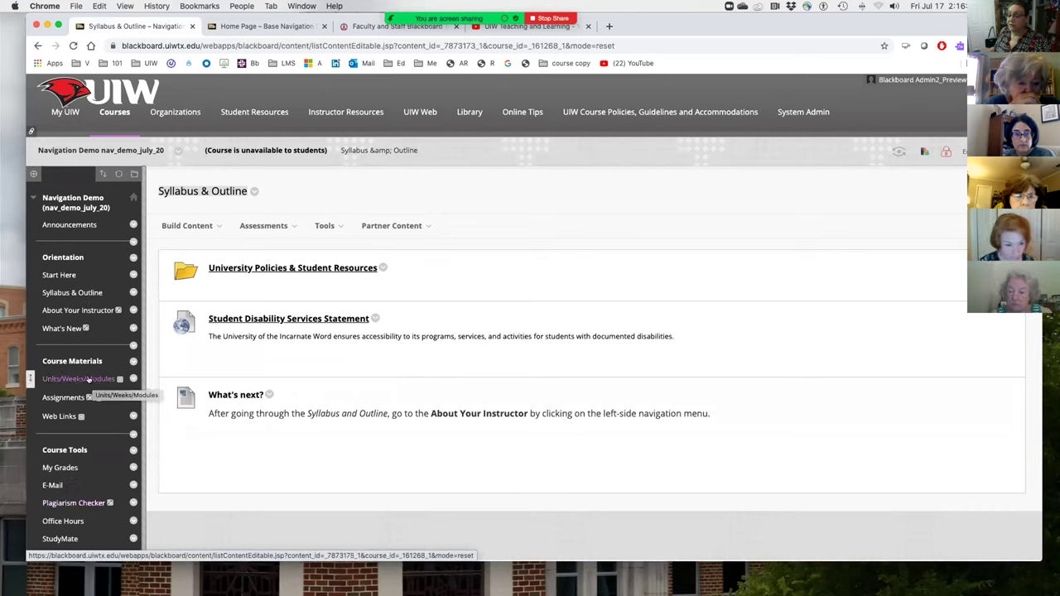
pyautogui.scroll(-3, 89, 378)
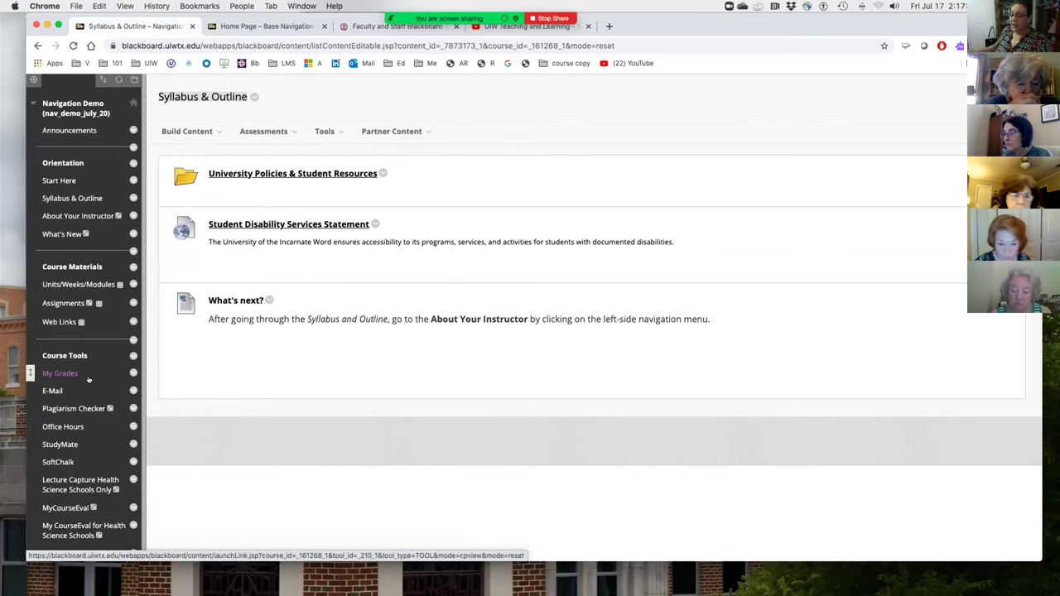
pyautogui.scroll(3, 89, 380)
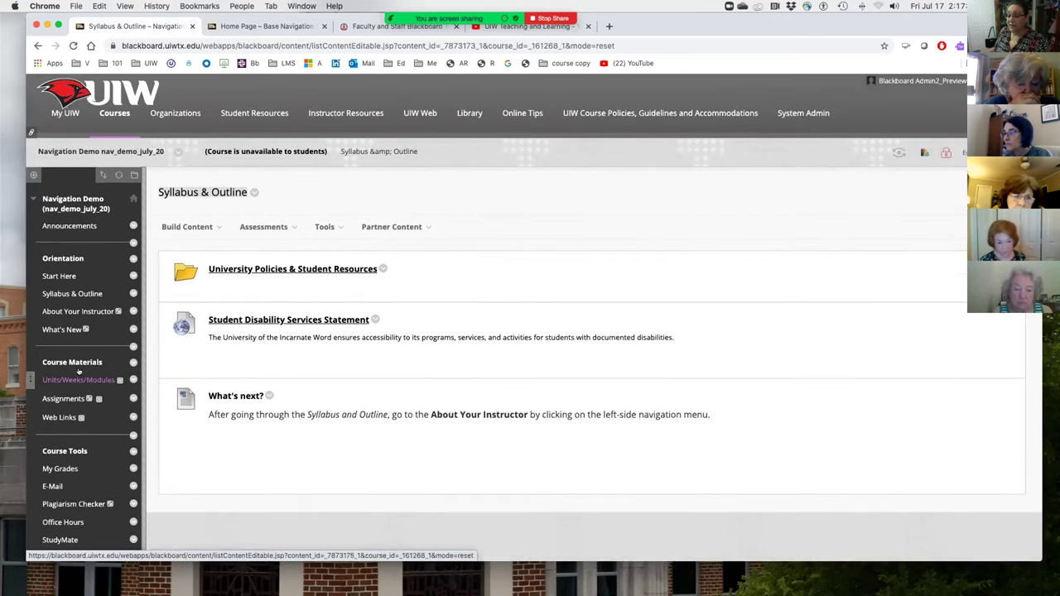
pyautogui.click(34, 175)
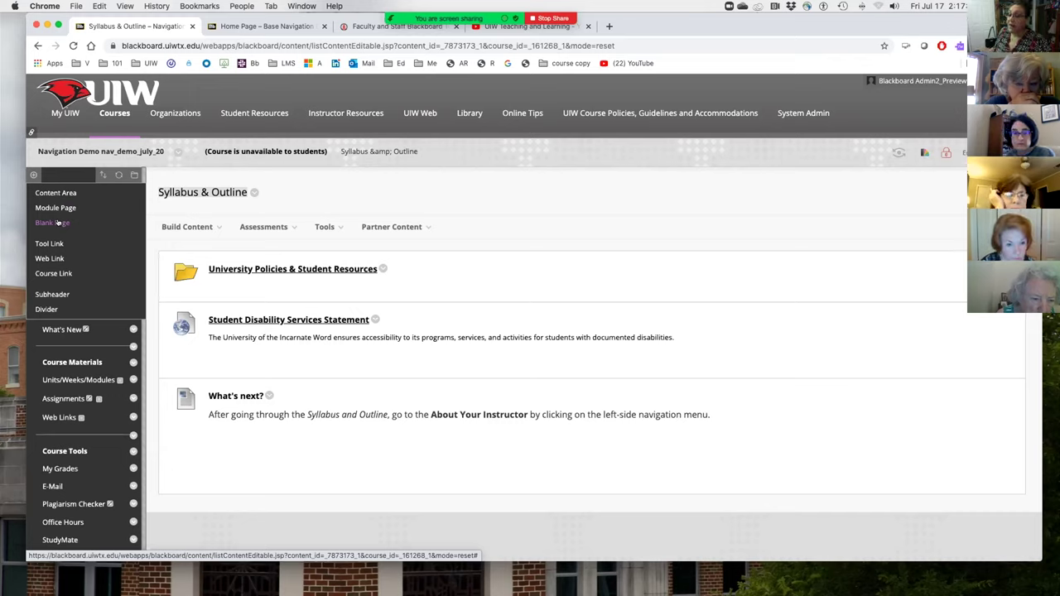
pyautogui.click(58, 244)
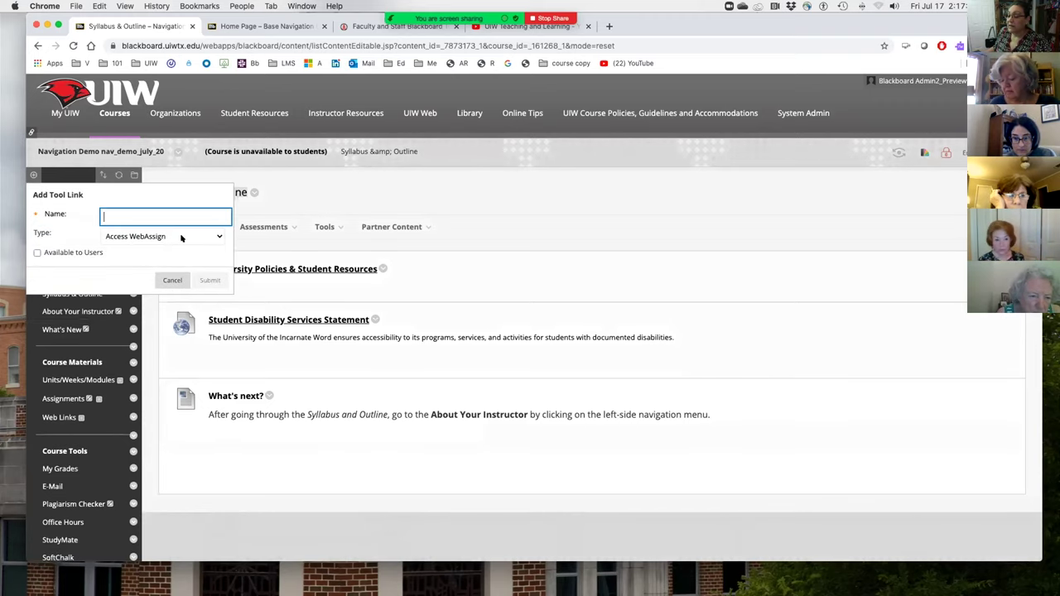
pyautogui.click(200, 238)
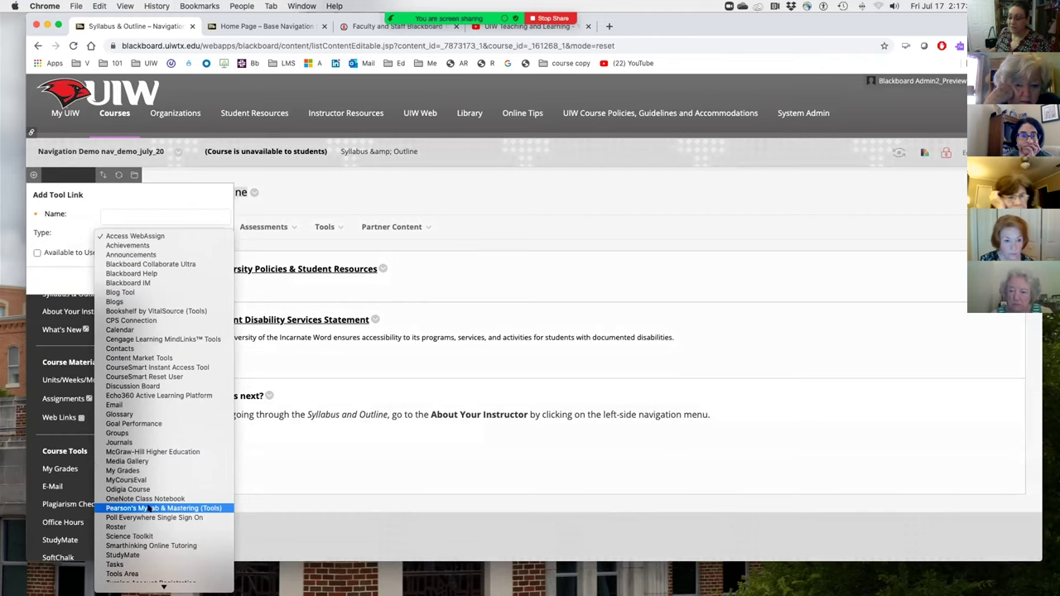
pyautogui.scroll(-1, 147, 508)
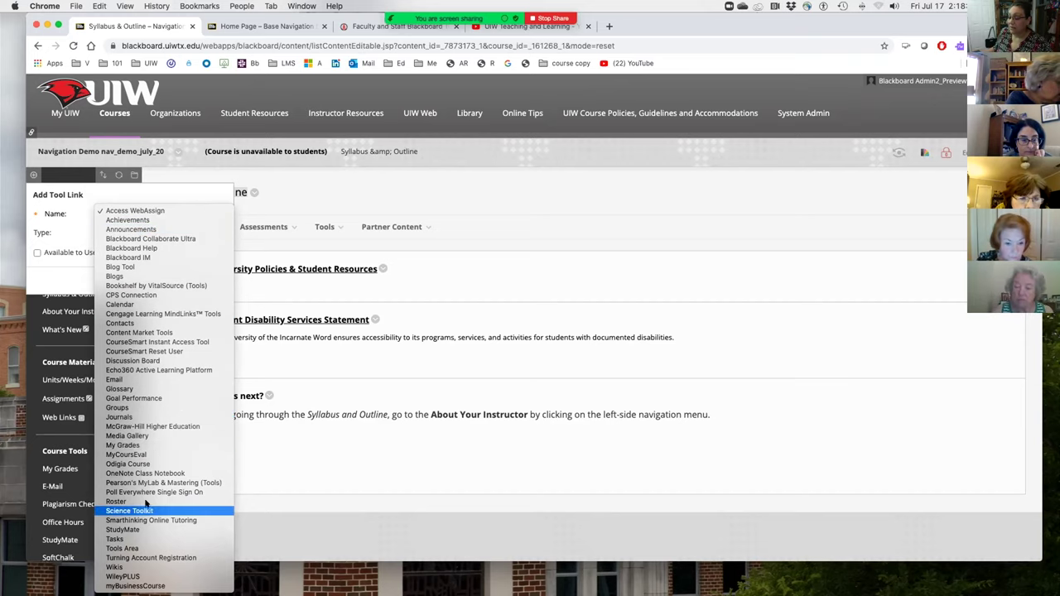
pyautogui.click(74, 227)
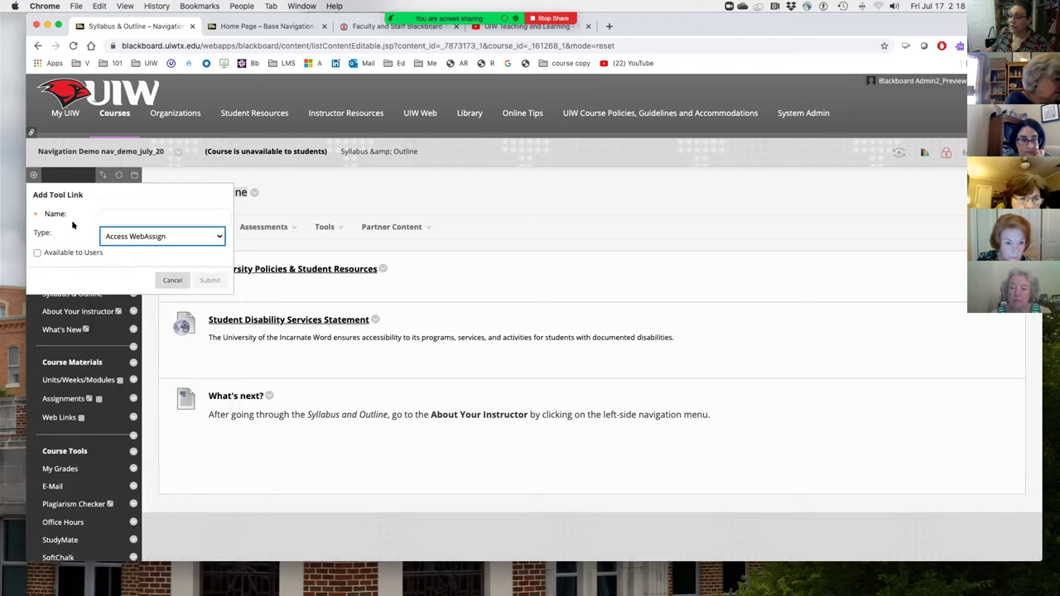
pyautogui.click(171, 281)
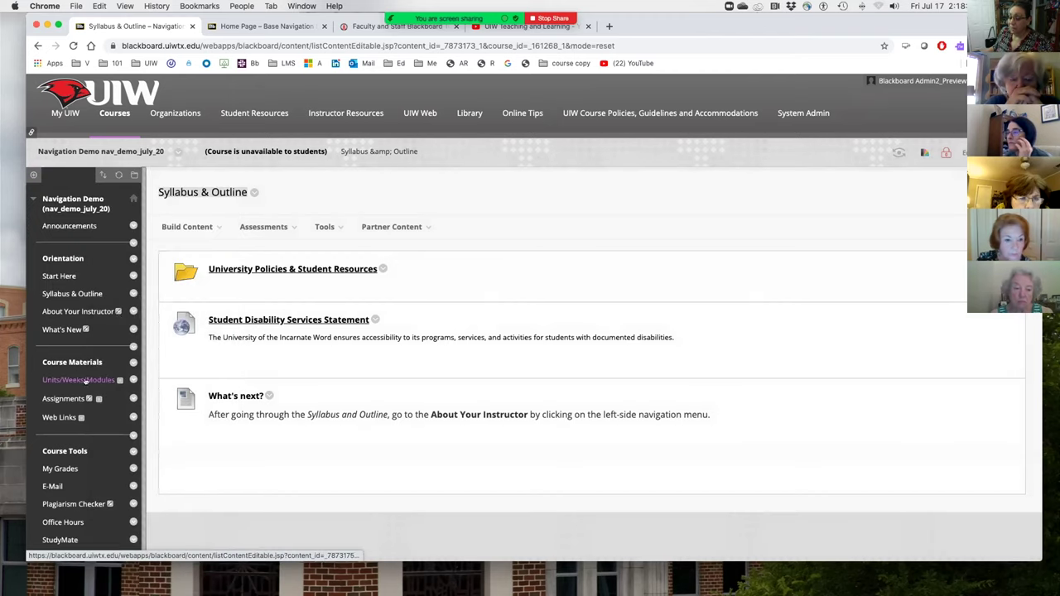
# Step: View the form for adding a content area to the course menu and cancel it
pyautogui.click(33, 175)
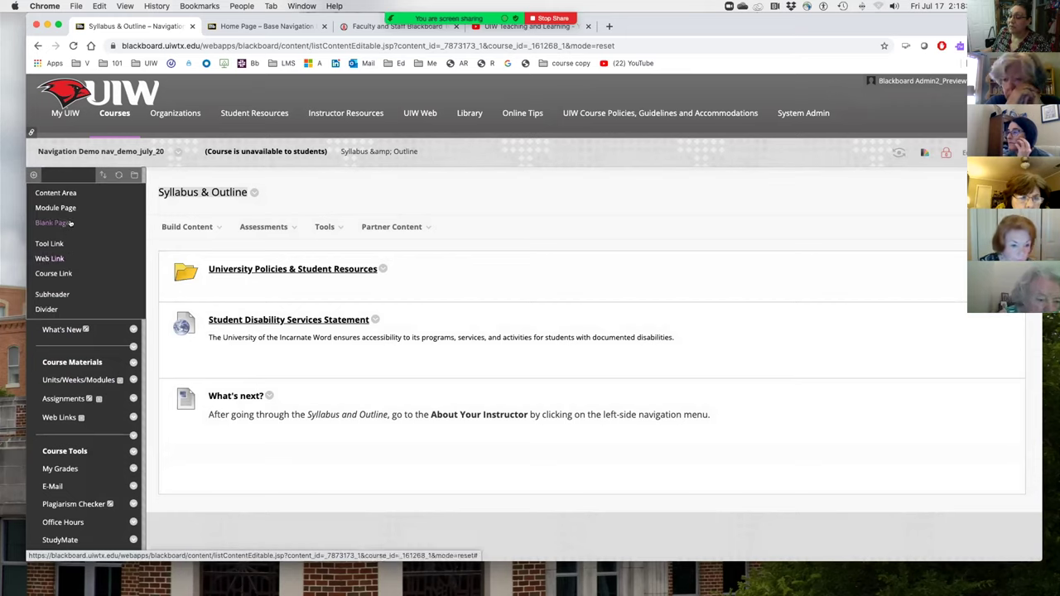
pyautogui.click(68, 192)
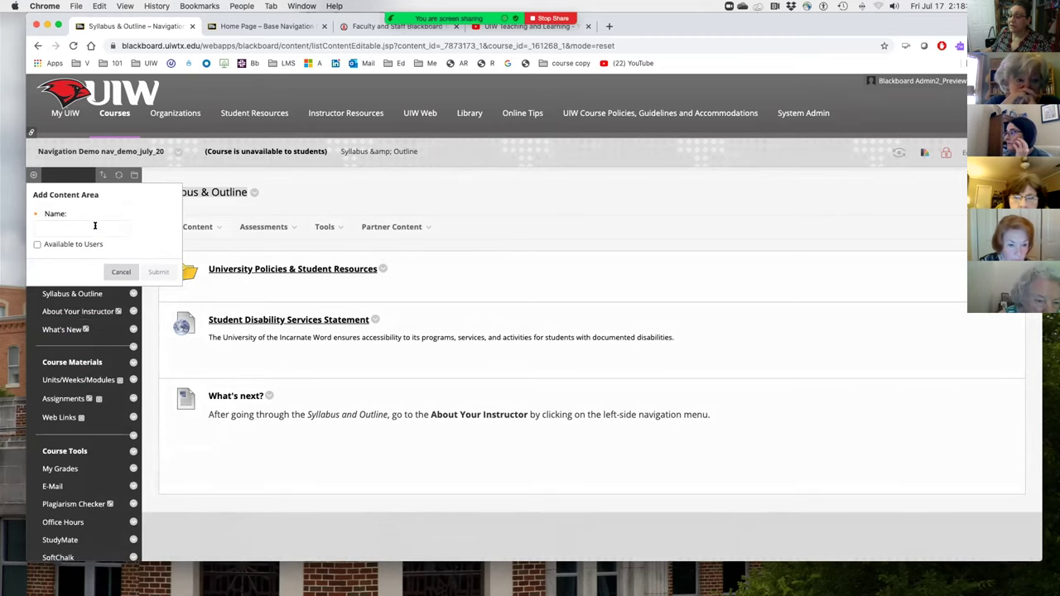
pyautogui.click(73, 226)
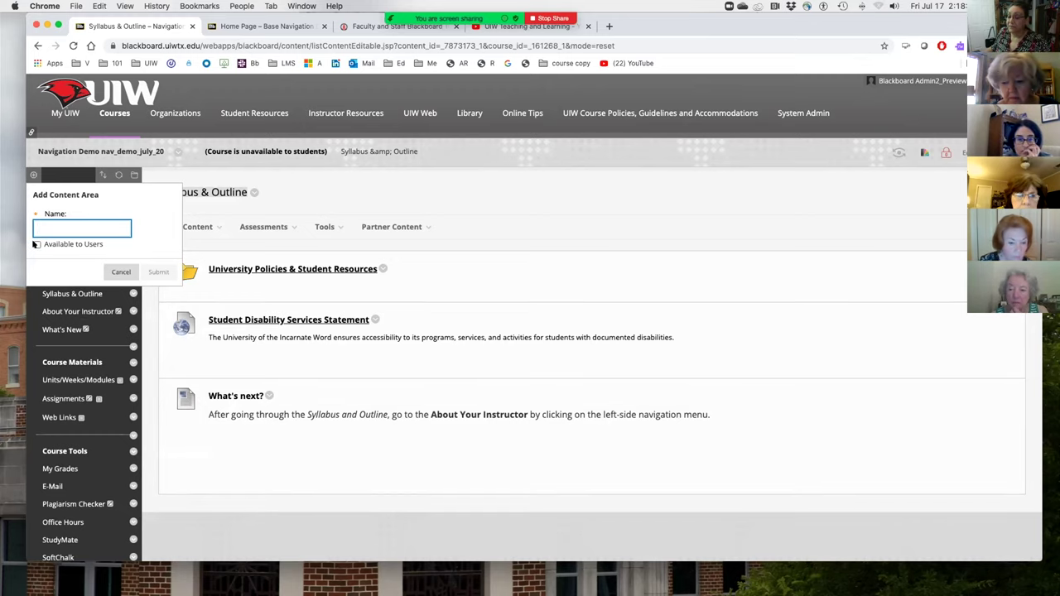
pyautogui.click(119, 272)
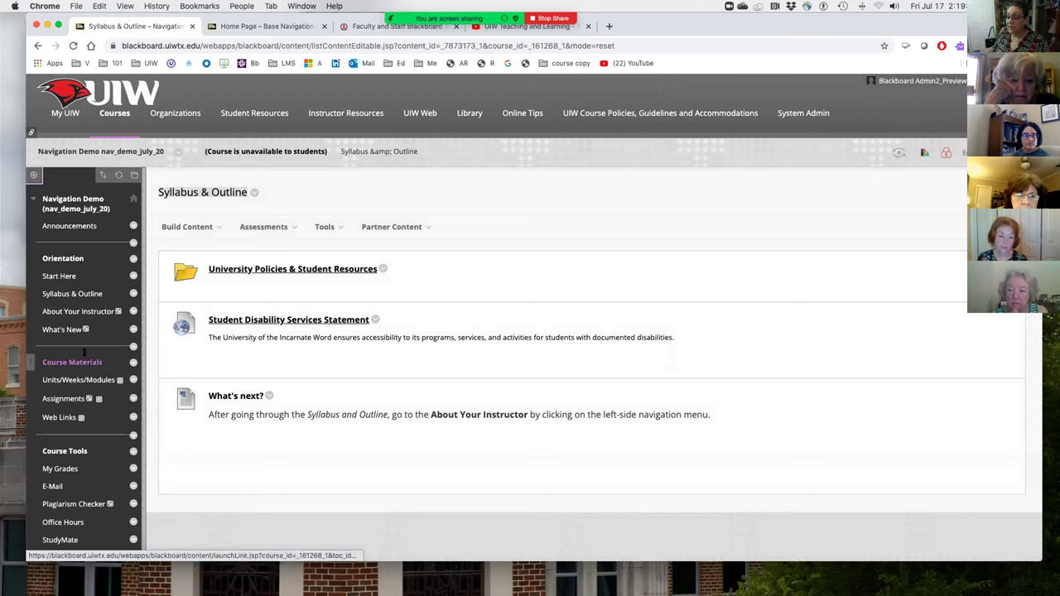
# Step: Open the Units/Weeks/Modules content area and rename its course menu link to Chapters
pyautogui.click(90, 379)
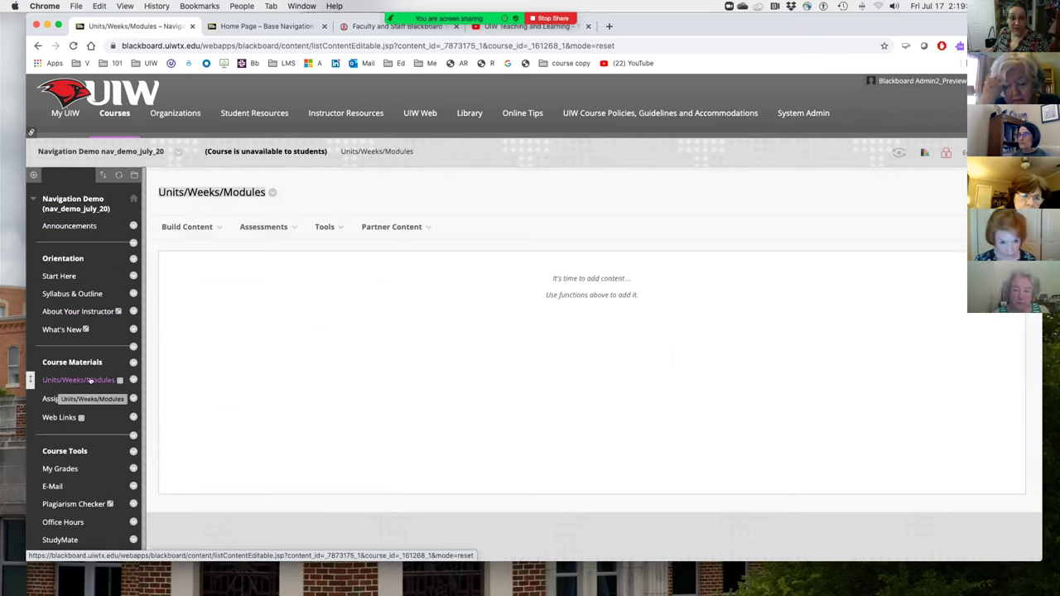
pyautogui.click(133, 379)
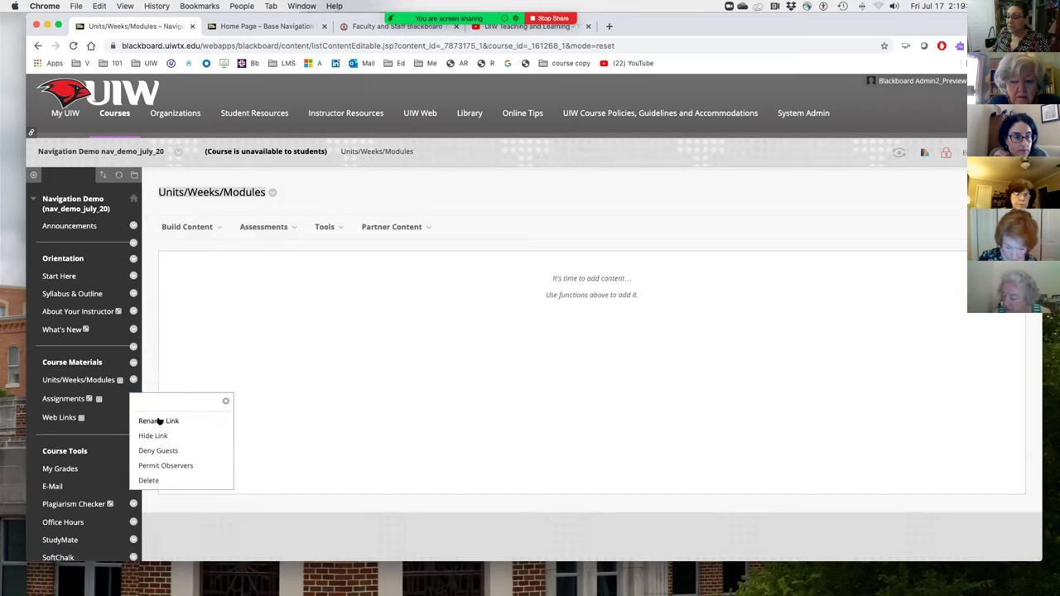
pyautogui.click(154, 419)
pyautogui.write('Chapt')
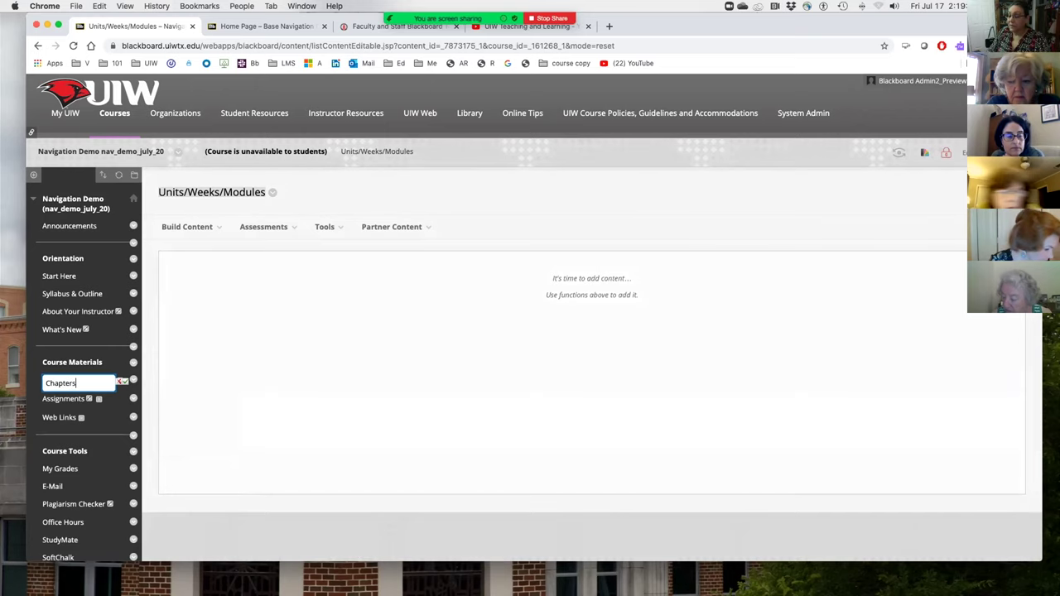
pyautogui.write('ers')
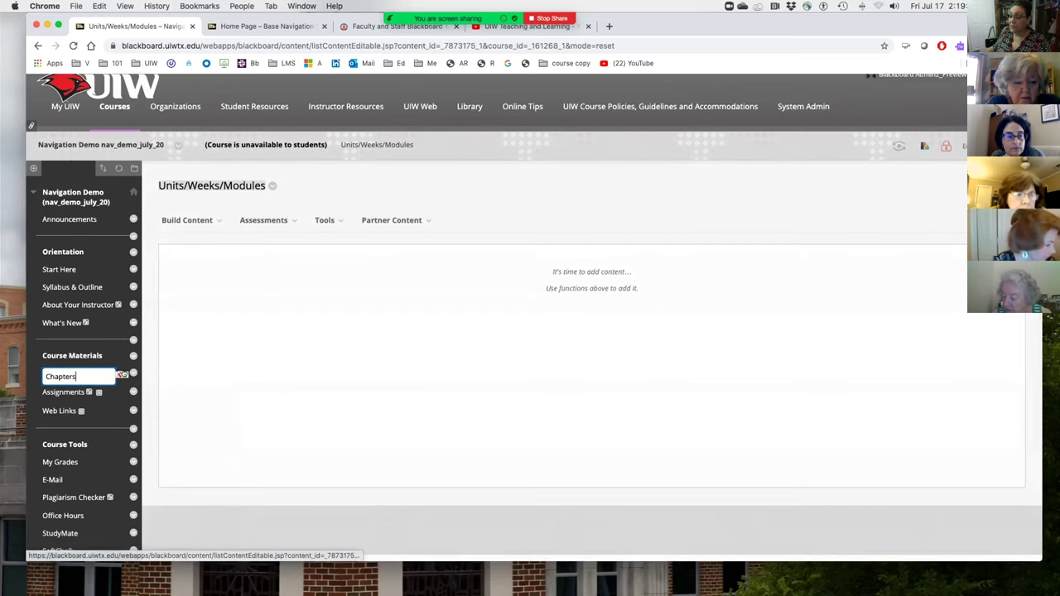
pyautogui.click(121, 381)
# Step: Open the Office Hours content area and rename its course menu link to Zoom
pyautogui.scroll(-4, 98, 425)
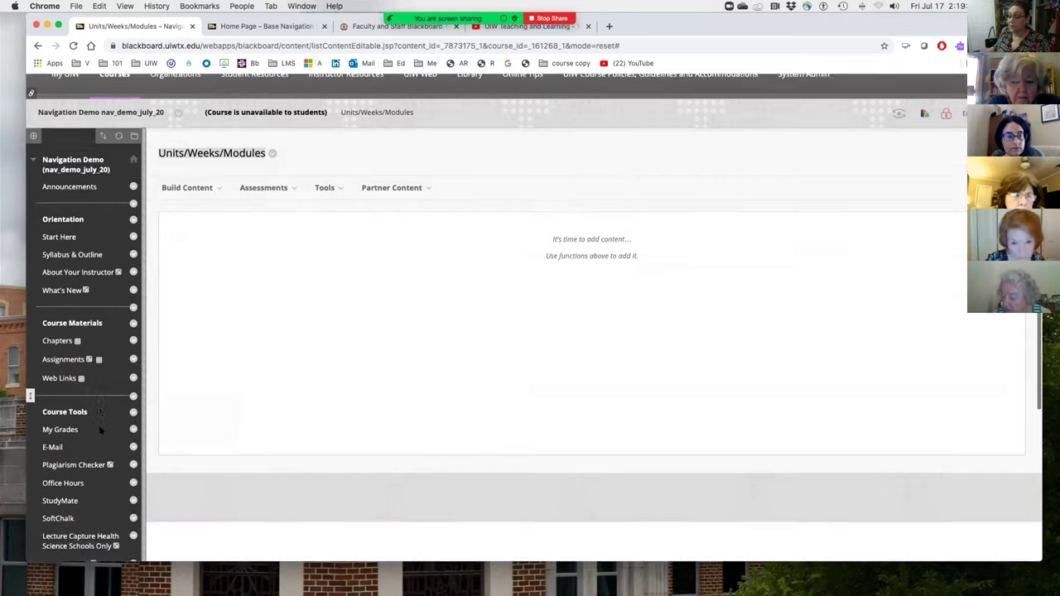
pyautogui.scroll(-2, 99, 425)
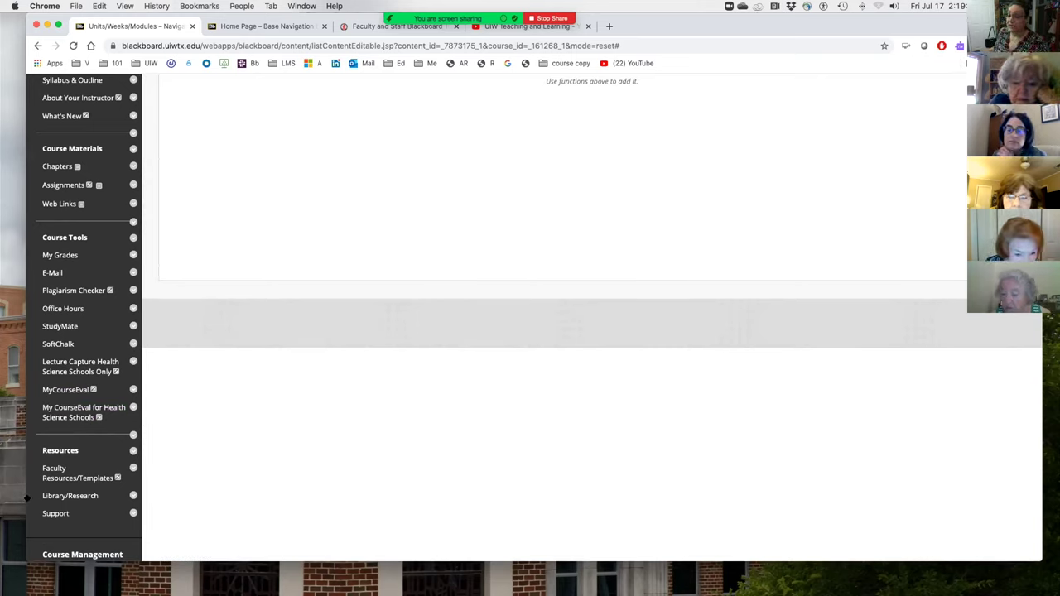
pyautogui.click(62, 308)
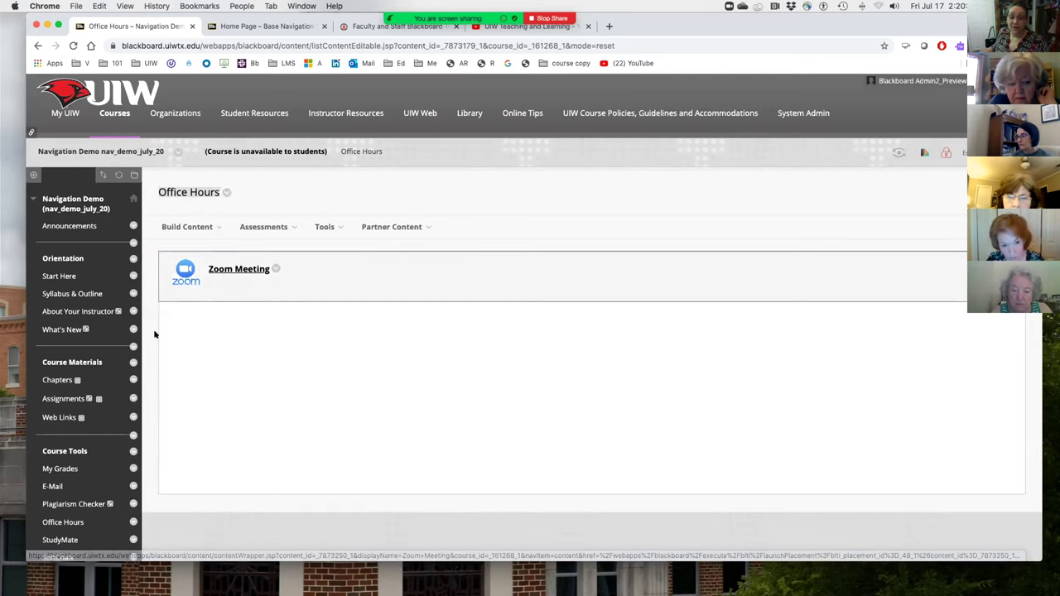
pyautogui.scroll(-1, 48, 453)
pyautogui.scroll(-3, 48, 454)
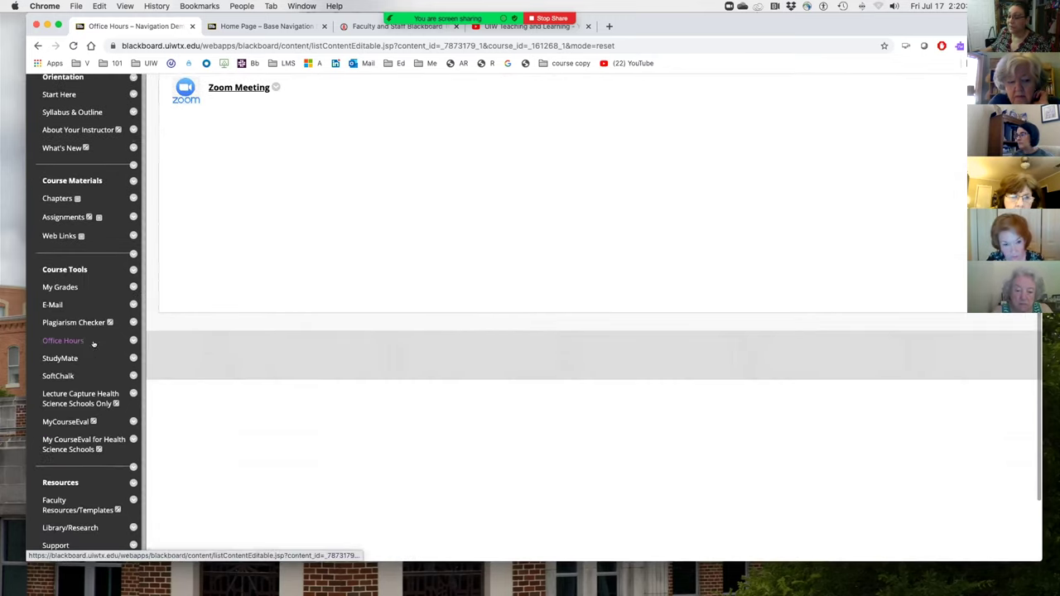
pyautogui.click(132, 340)
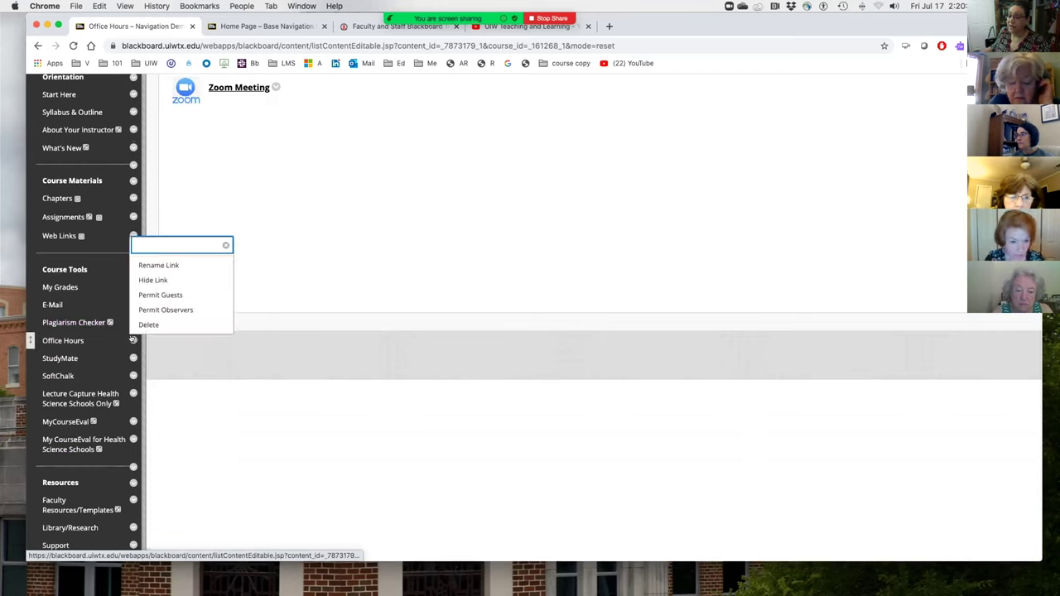
pyautogui.click(154, 265)
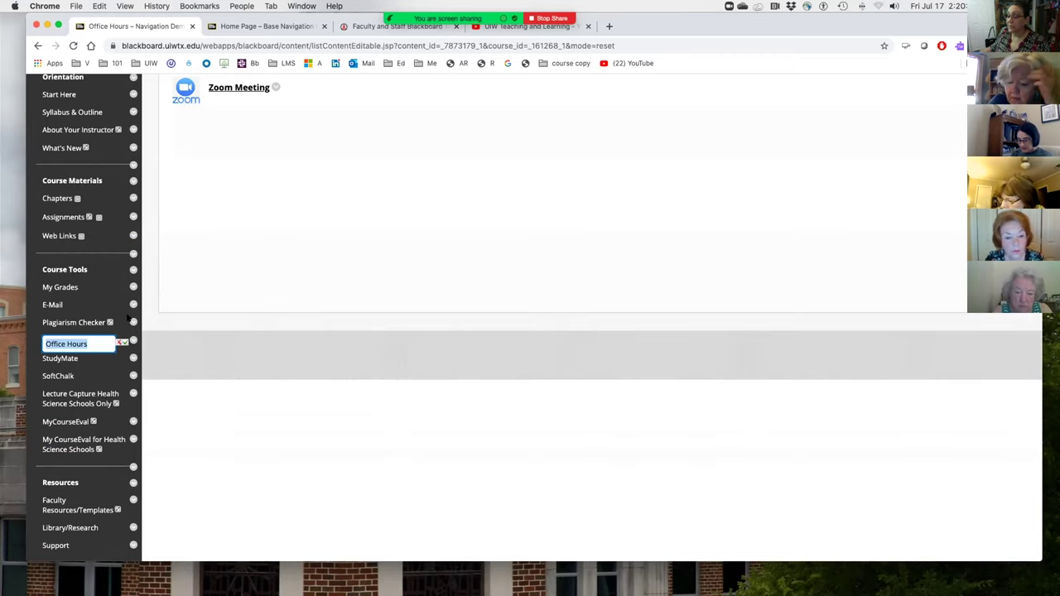
pyautogui.write('Zoom')
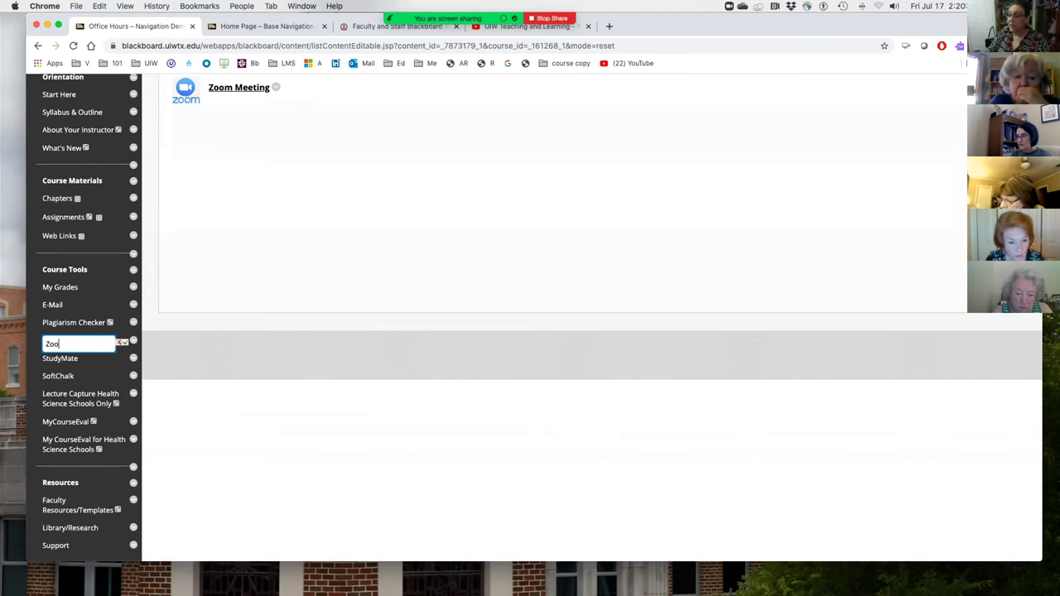
pyautogui.press('Return')
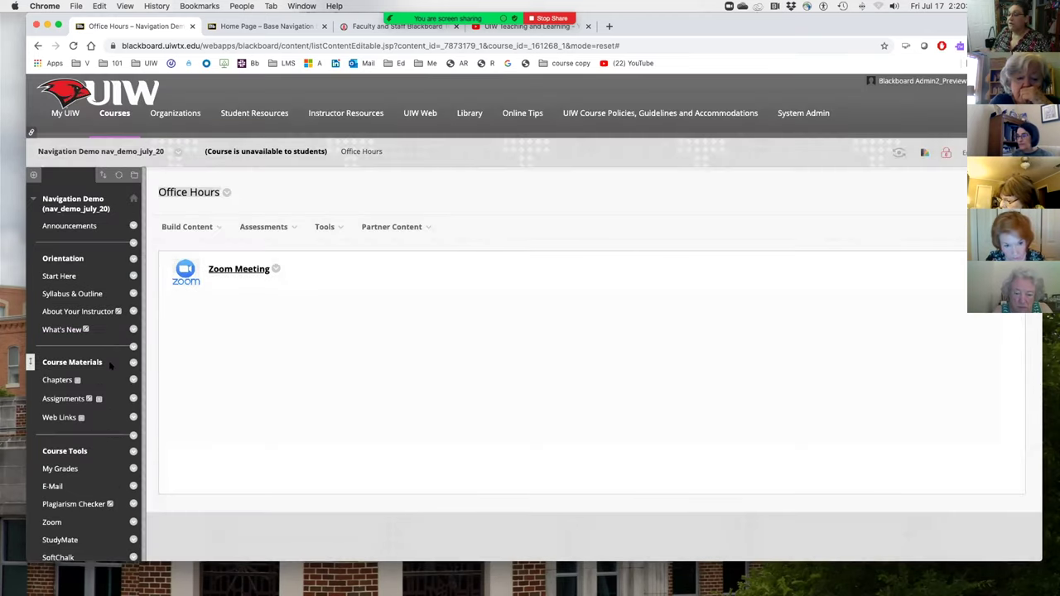
# Step: View the Announcements page and look through the remaining course menu links
pyautogui.click(69, 227)
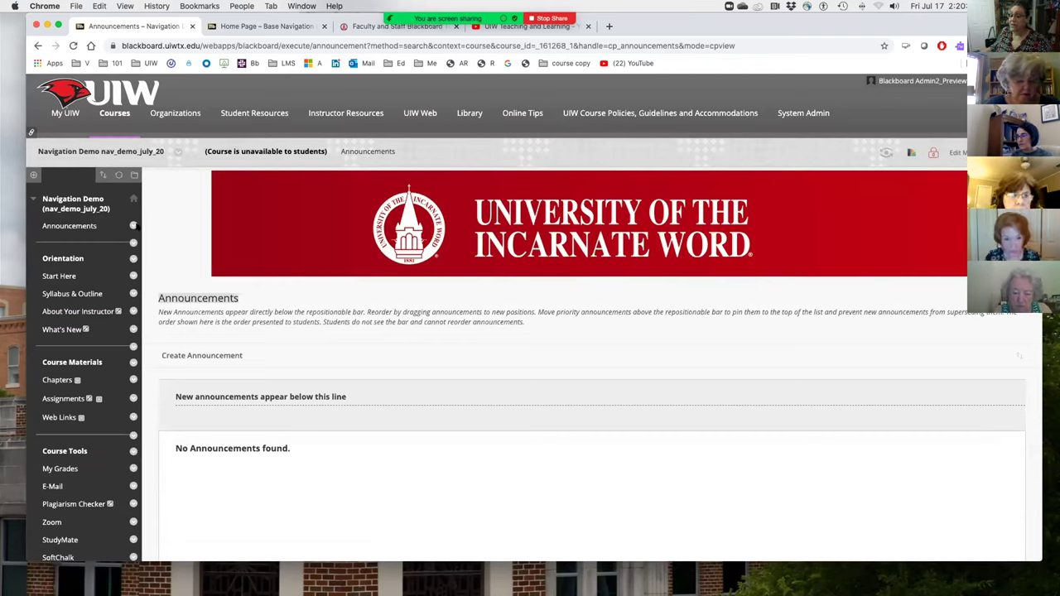
pyautogui.scroll(-5, 164, 287)
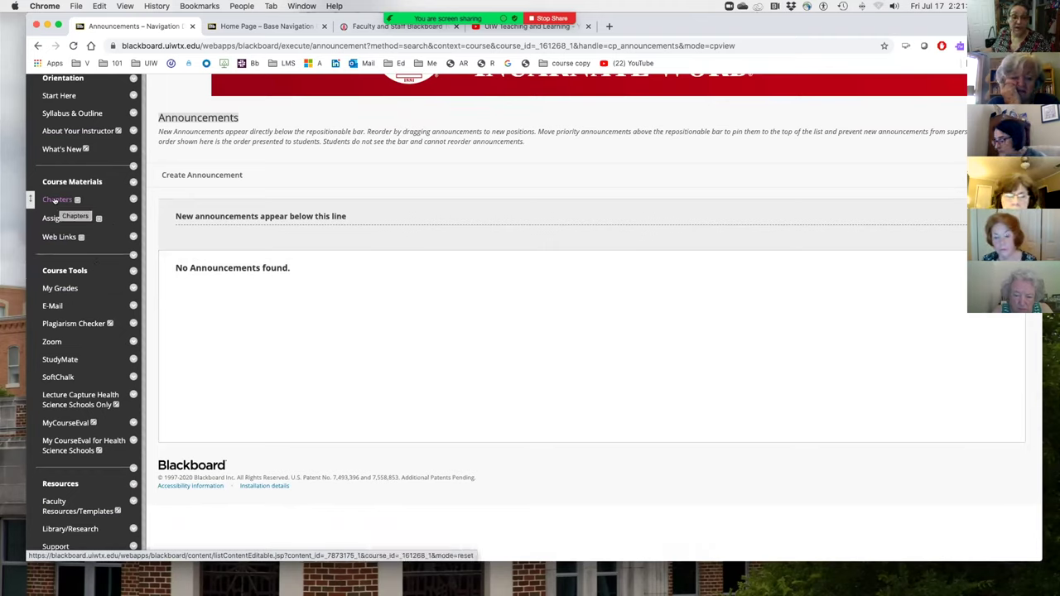
pyautogui.scroll(-2, 74, 306)
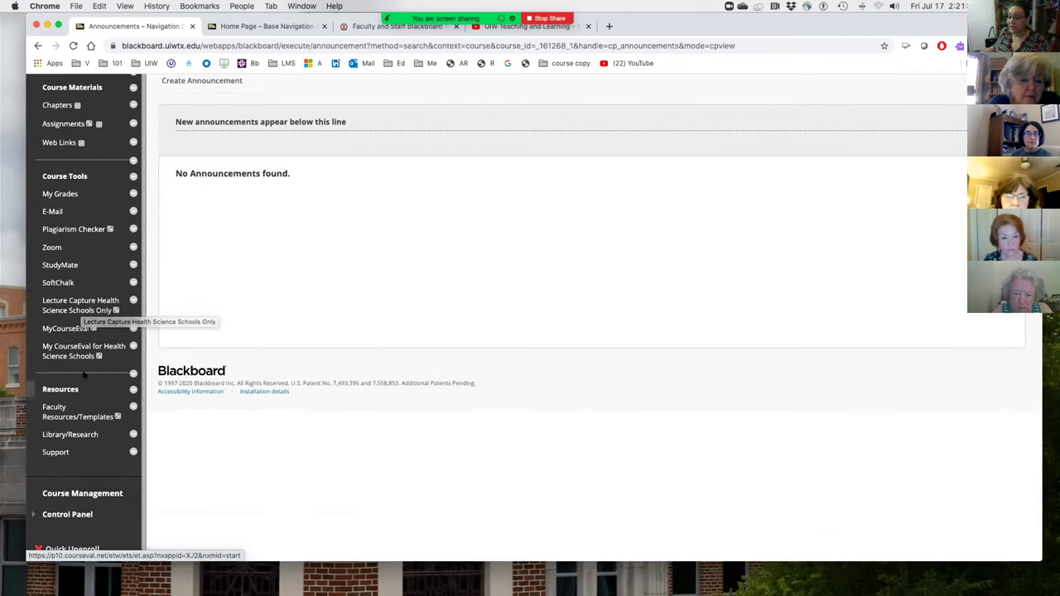
# Step: Set the course entry point to Syllabus & Outline in the Teaching Style customization settings and submit the change
pyautogui.click(32, 514)
pyautogui.scroll(-4, 79, 389)
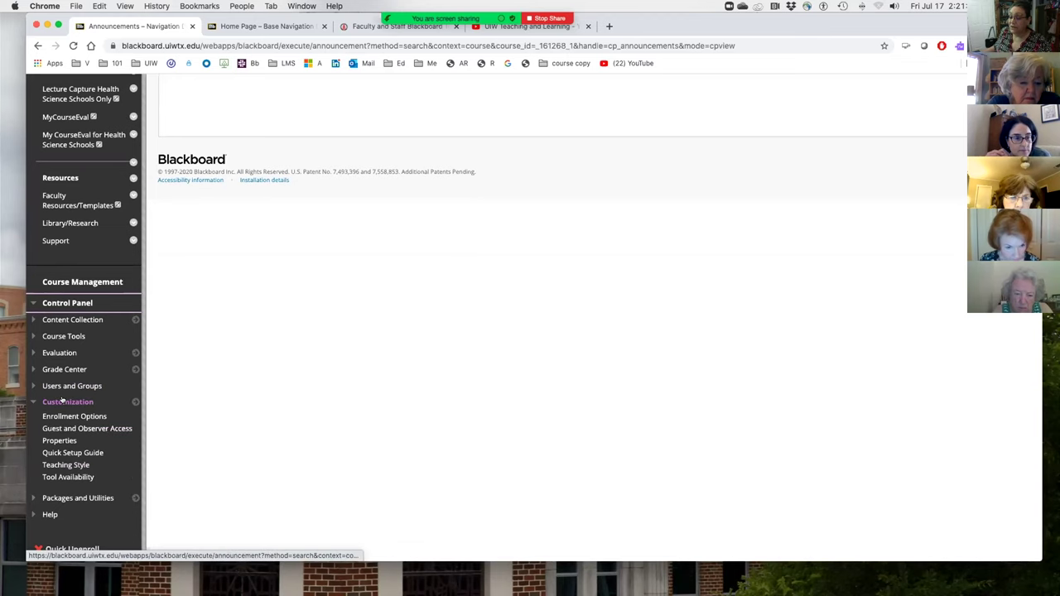
pyautogui.click(59, 466)
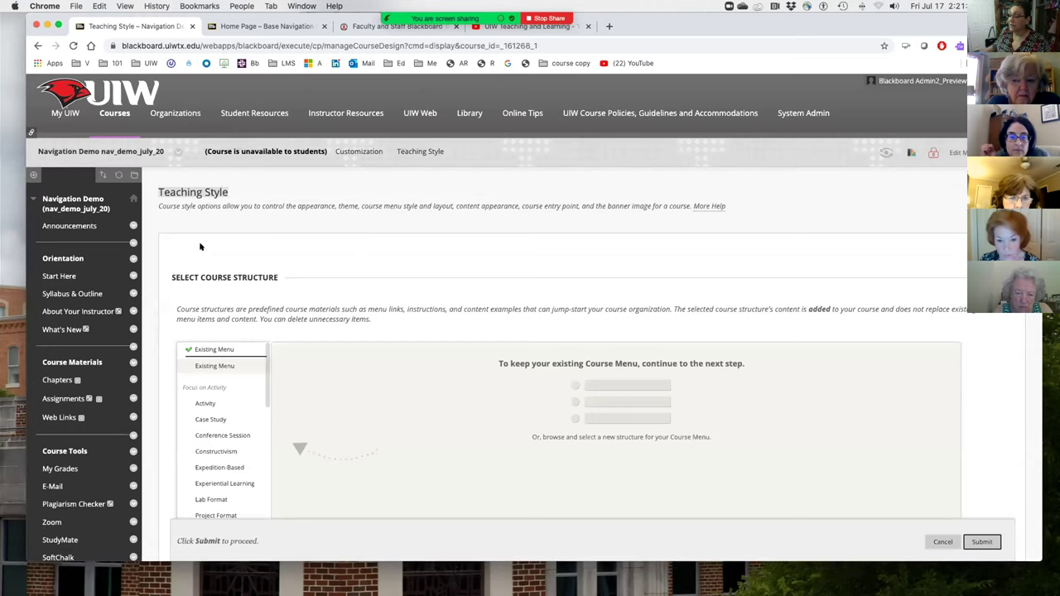
pyautogui.scroll(-1, 155, 255)
pyautogui.scroll(-6, 156, 255)
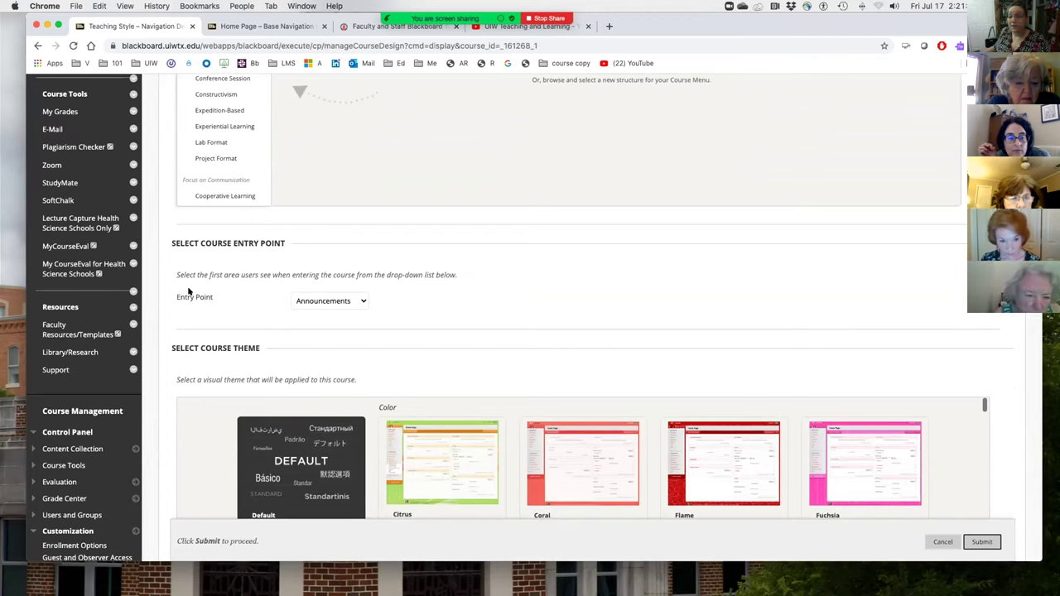
pyautogui.click(363, 301)
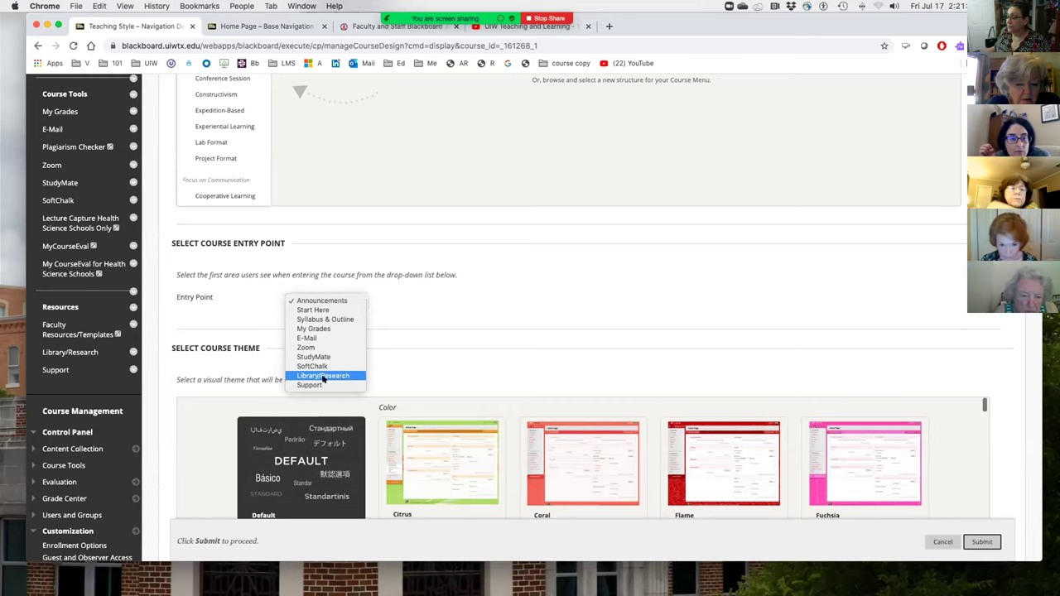
pyautogui.click(333, 320)
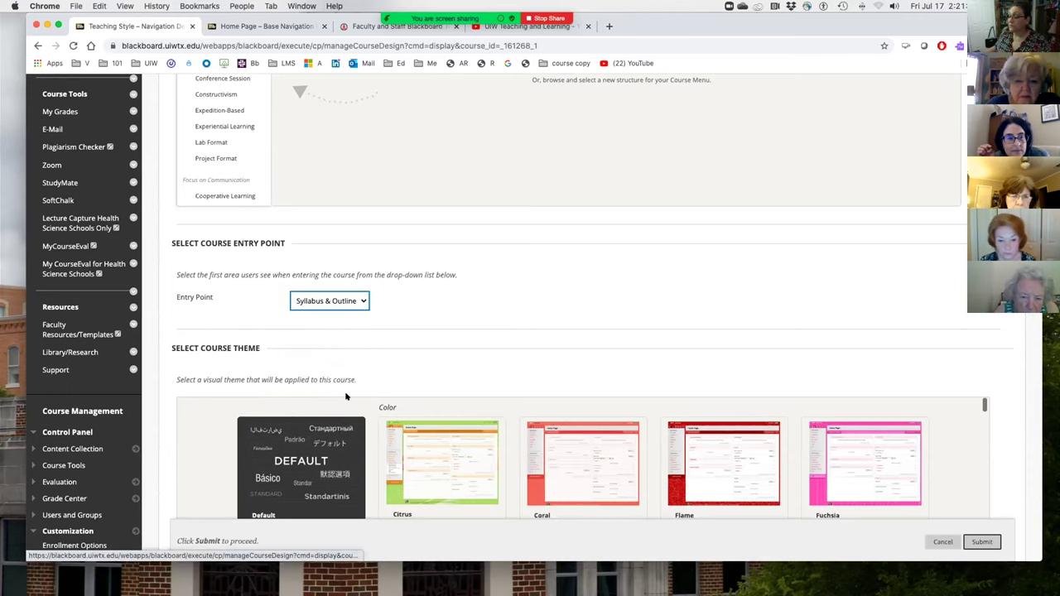
pyautogui.click(984, 542)
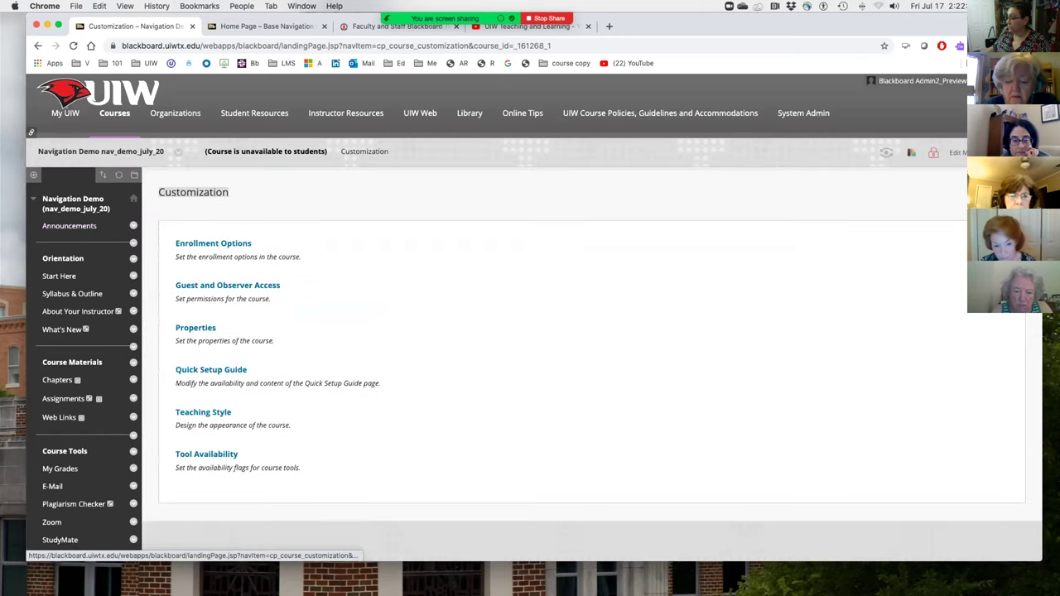
# Step: Return to the My UIW page and reopen the Navigation Demo course to check its entry page
pyautogui.click(59, 113)
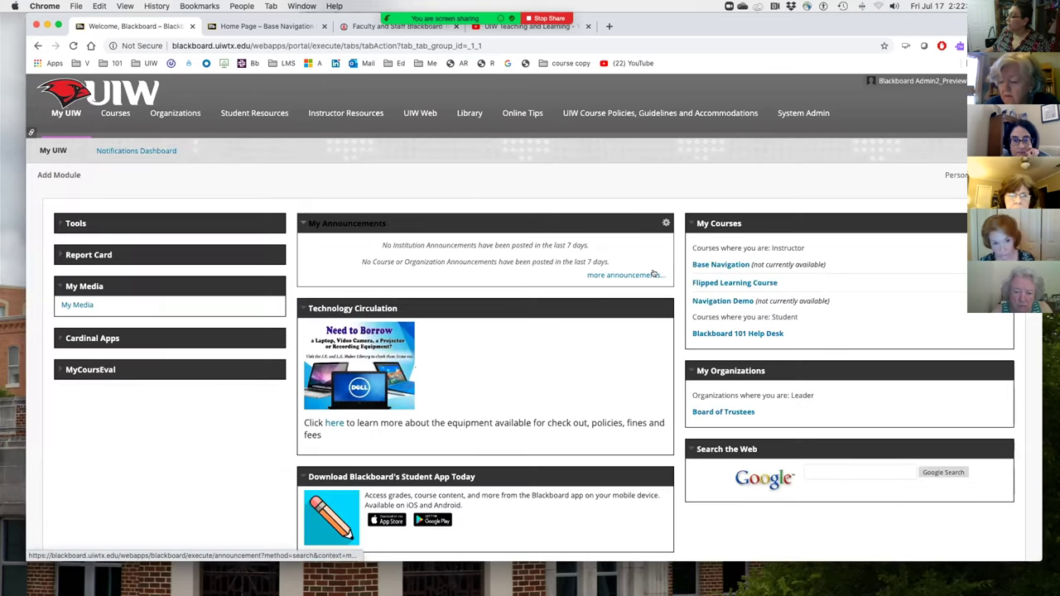
pyautogui.click(718, 301)
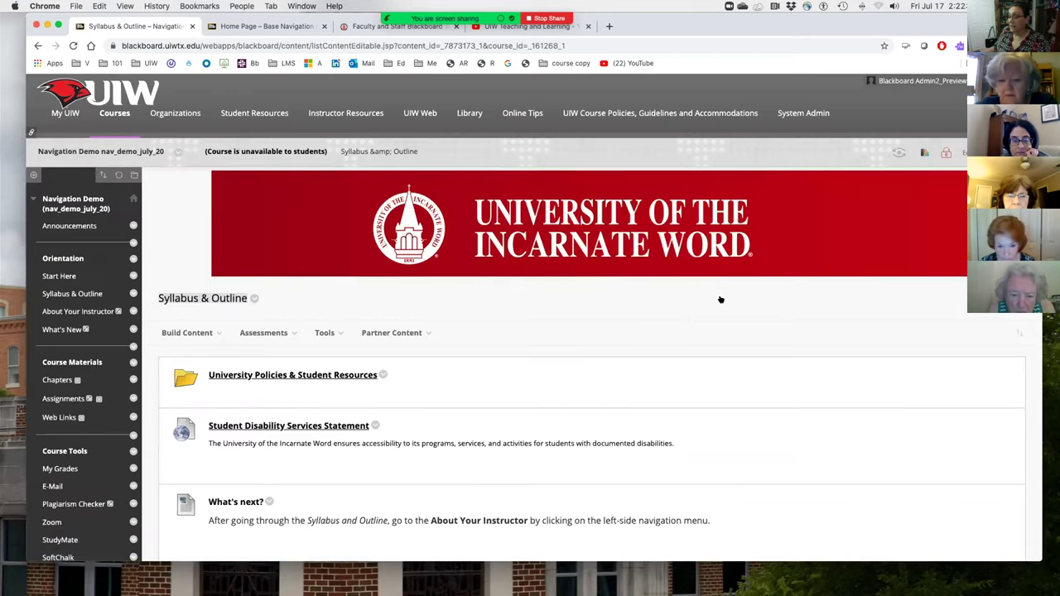
pyautogui.moveTo(309, 326)
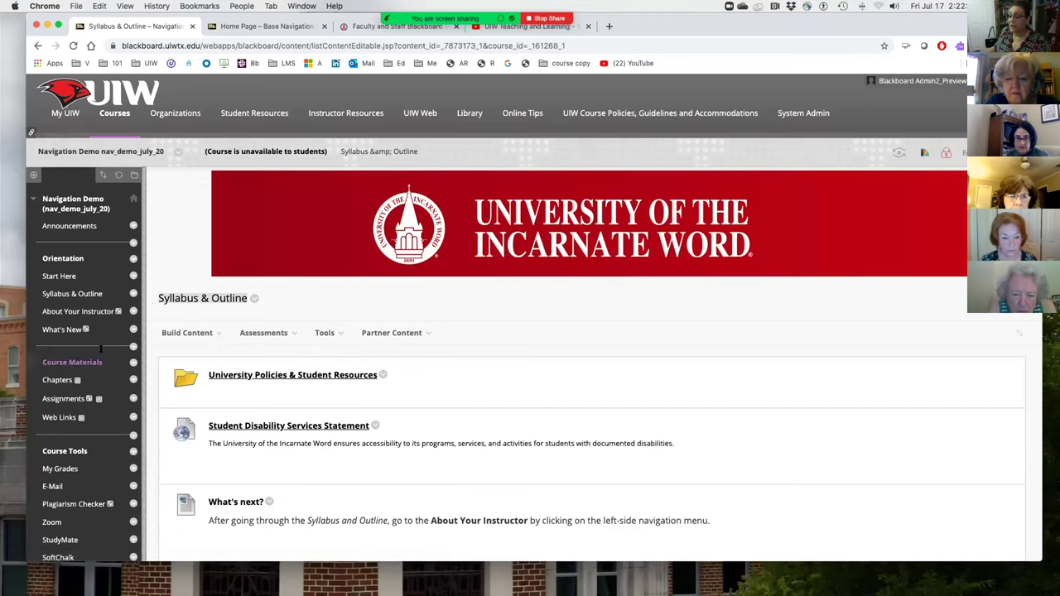
# Step: Reopen the Teaching Style settings and review the areas available as the course entry point without changing the selection
pyautogui.scroll(-5, 92, 307)
pyautogui.scroll(-3, 103, 304)
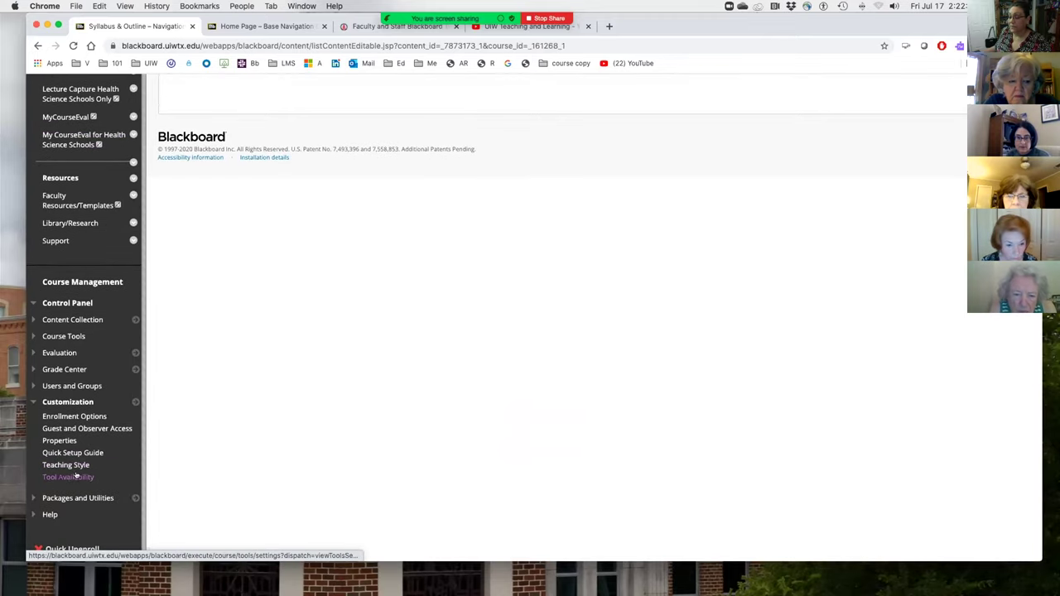
pyautogui.click(67, 466)
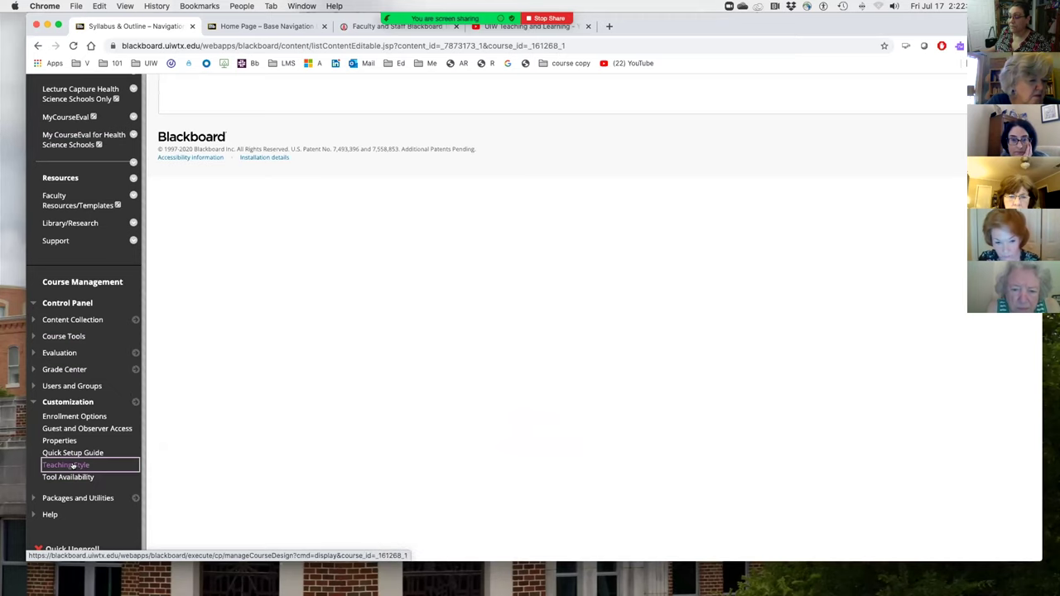
pyautogui.scroll(-5, 278, 463)
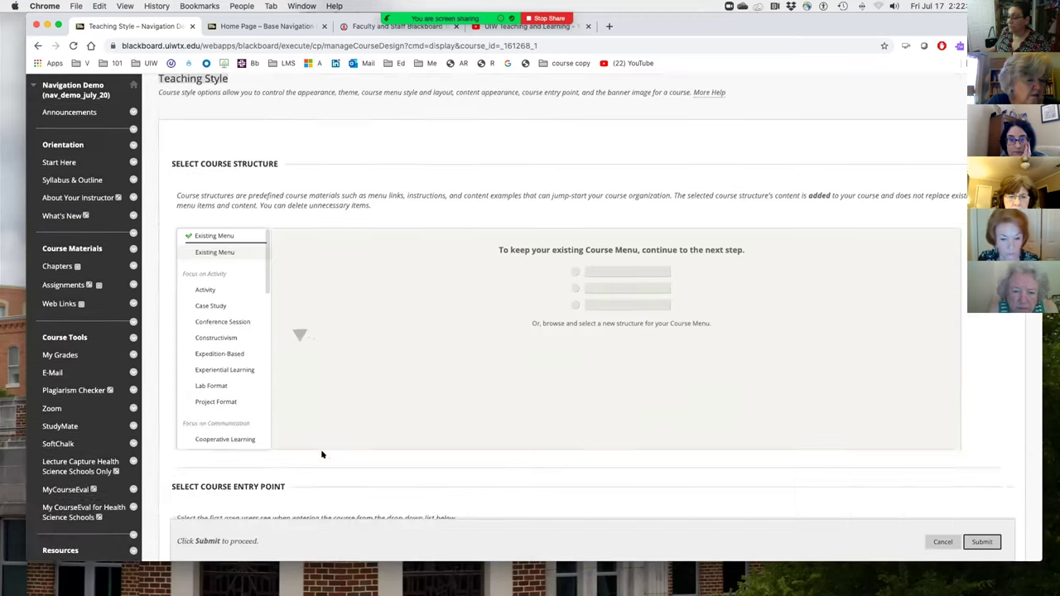
pyautogui.click(365, 333)
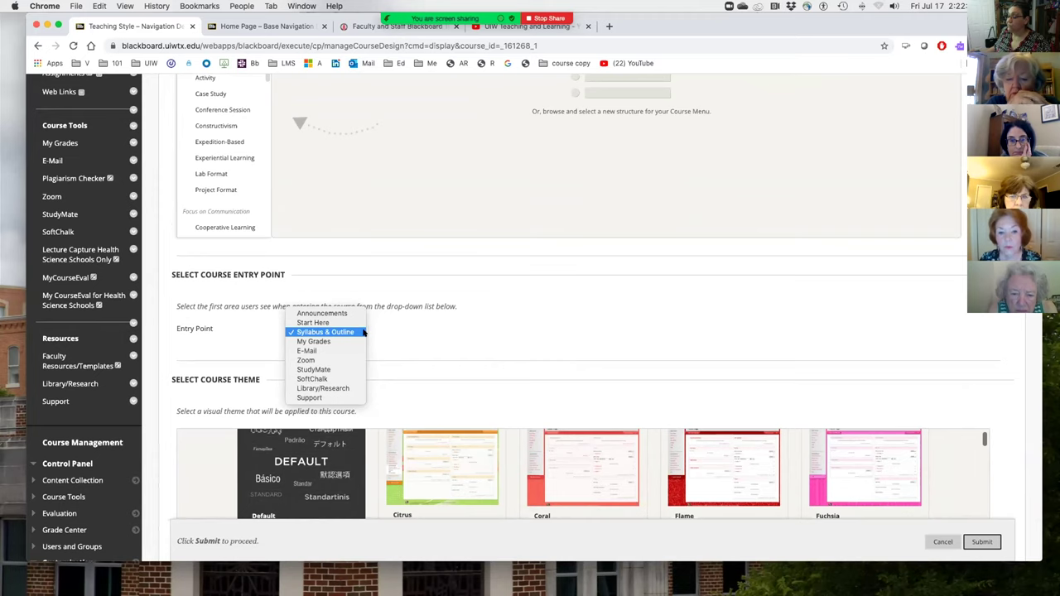
pyautogui.click(377, 331)
# Step: Add a course link to the course menu that points to Chapters, named Chapters and available to users
pyautogui.scroll(5, 243, 272)
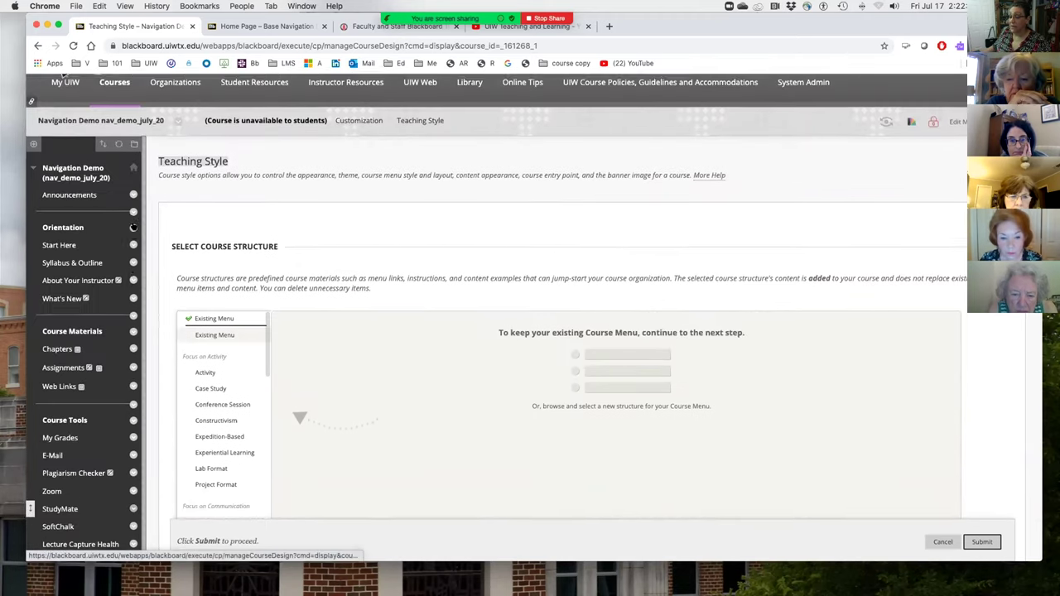
pyautogui.scroll(1, 132, 227)
pyautogui.click(34, 175)
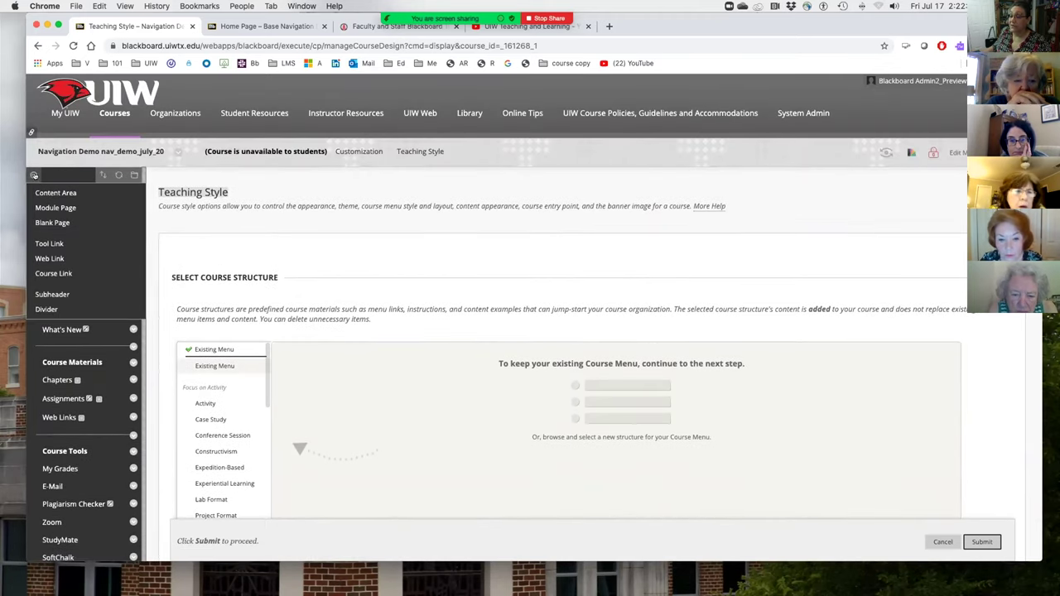
pyautogui.click(52, 273)
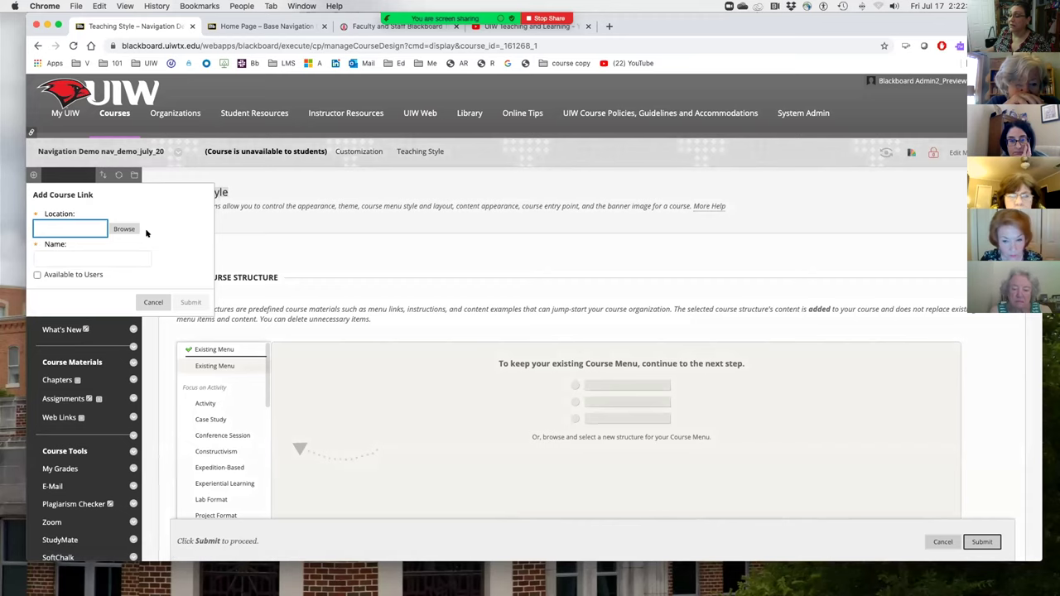
pyautogui.click(124, 228)
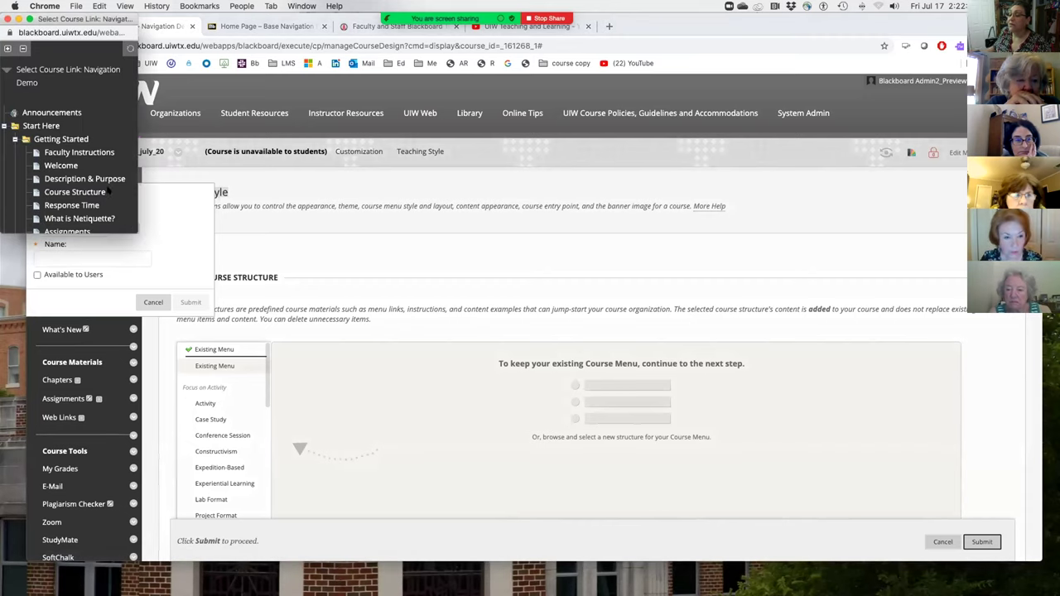
pyautogui.click(15, 139)
pyautogui.click(15, 152)
pyautogui.scroll(-1, 85, 158)
pyautogui.scroll(-10, 85, 157)
pyautogui.scroll(-10, 85, 157)
pyautogui.scroll(-10, 85, 157)
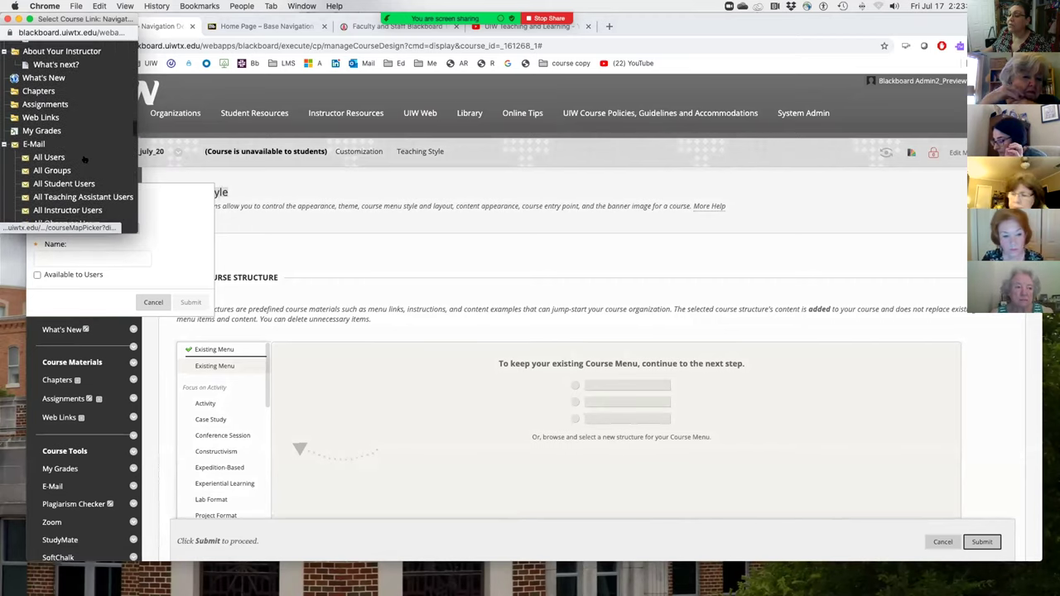
pyautogui.click(39, 85)
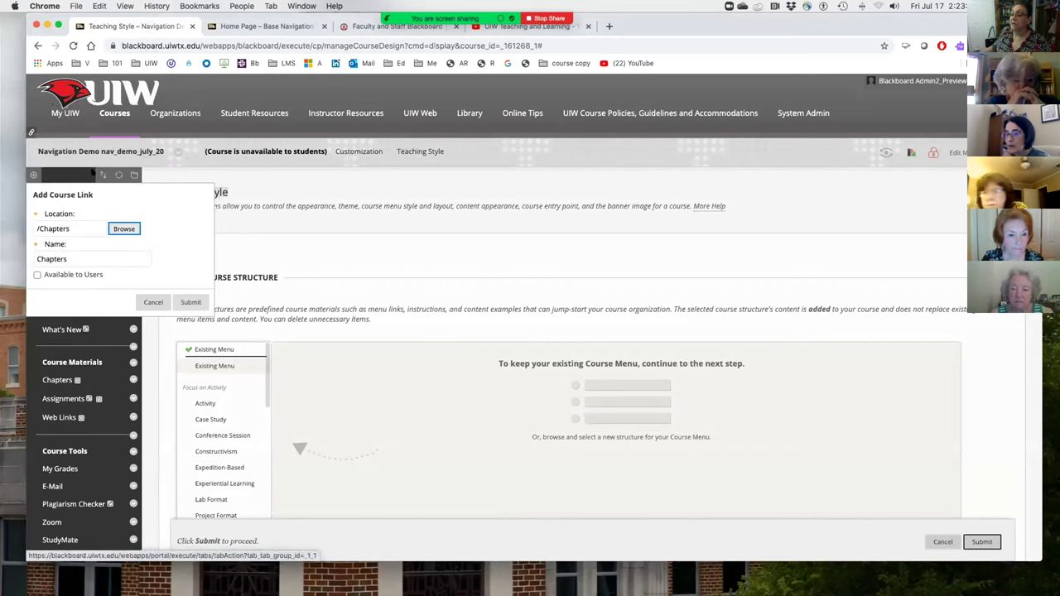
pyautogui.click(37, 274)
pyautogui.click(189, 302)
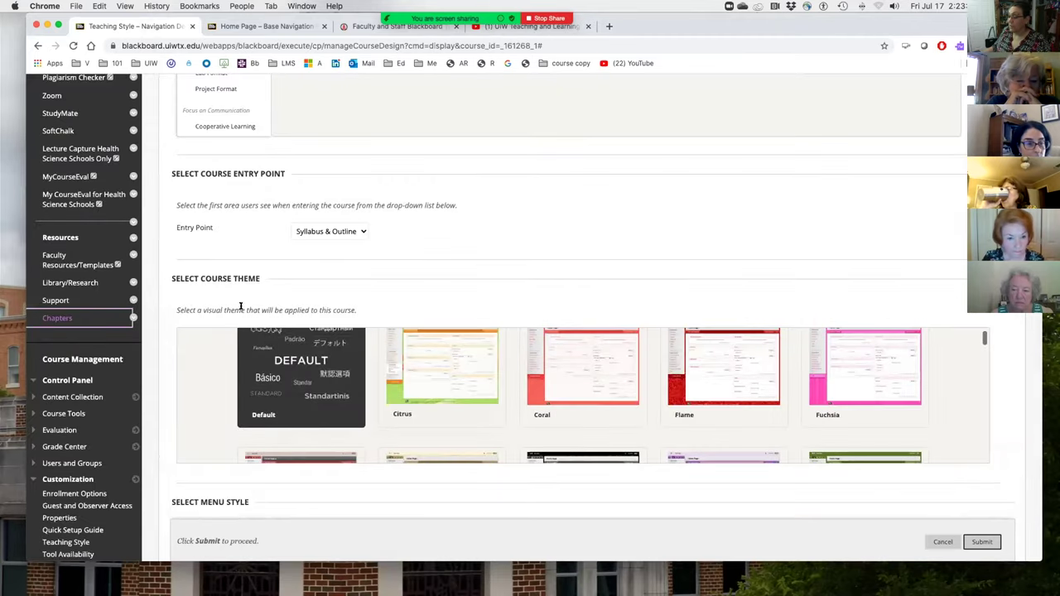
# Step: Check whether the added Chapters link is offered as a course entry point and leave the selection as is
pyautogui.click(363, 232)
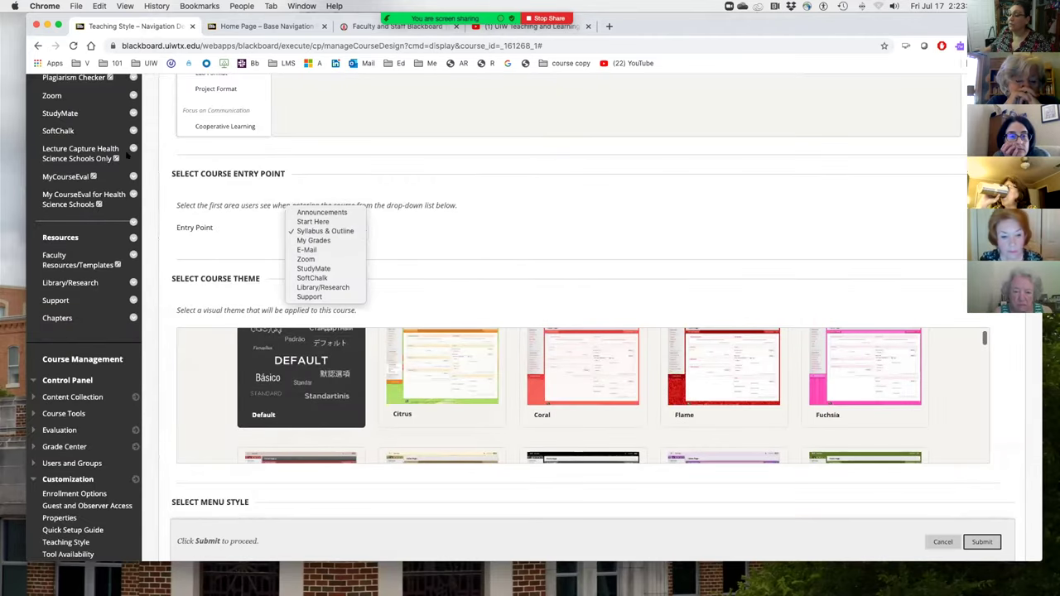
pyautogui.click(151, 199)
pyautogui.scroll(10, 144, 179)
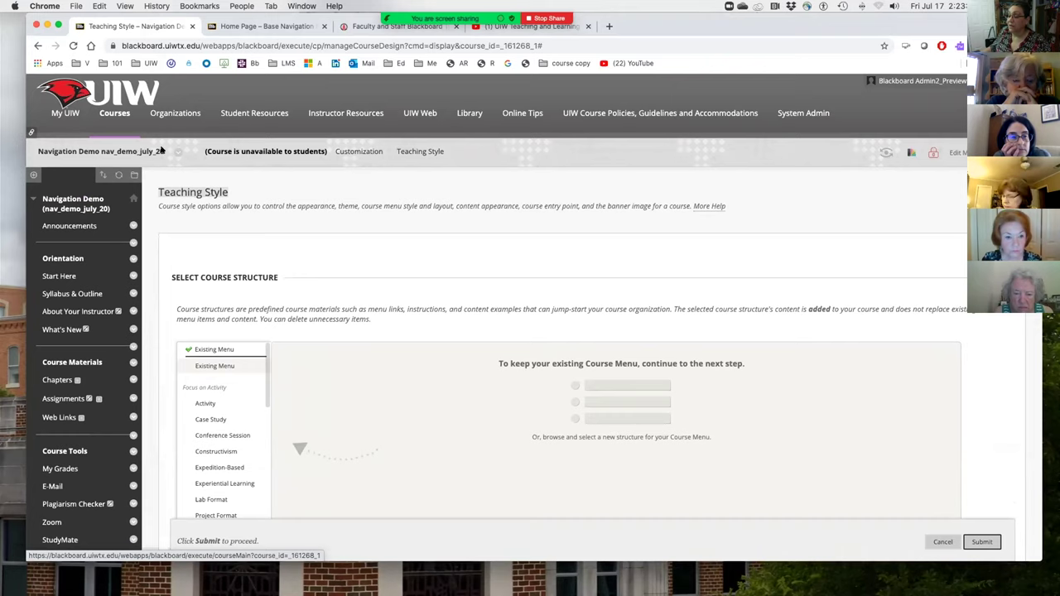
# Step: Begin a new course link in the course menu, open the picker for its location, and enlarge the picker window
pyautogui.click(33, 175)
pyautogui.click(46, 183)
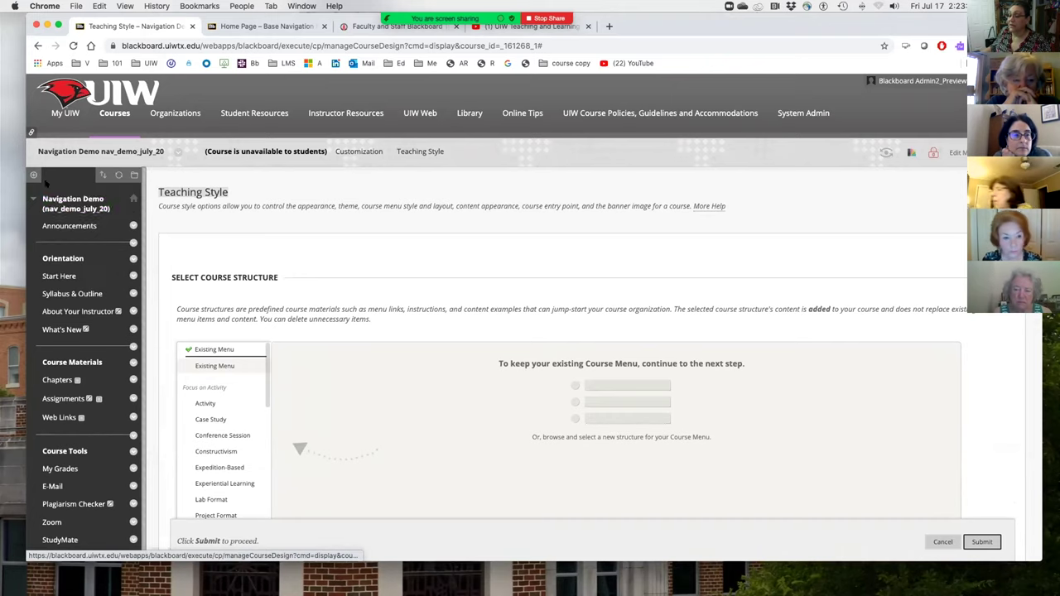
pyautogui.click(33, 176)
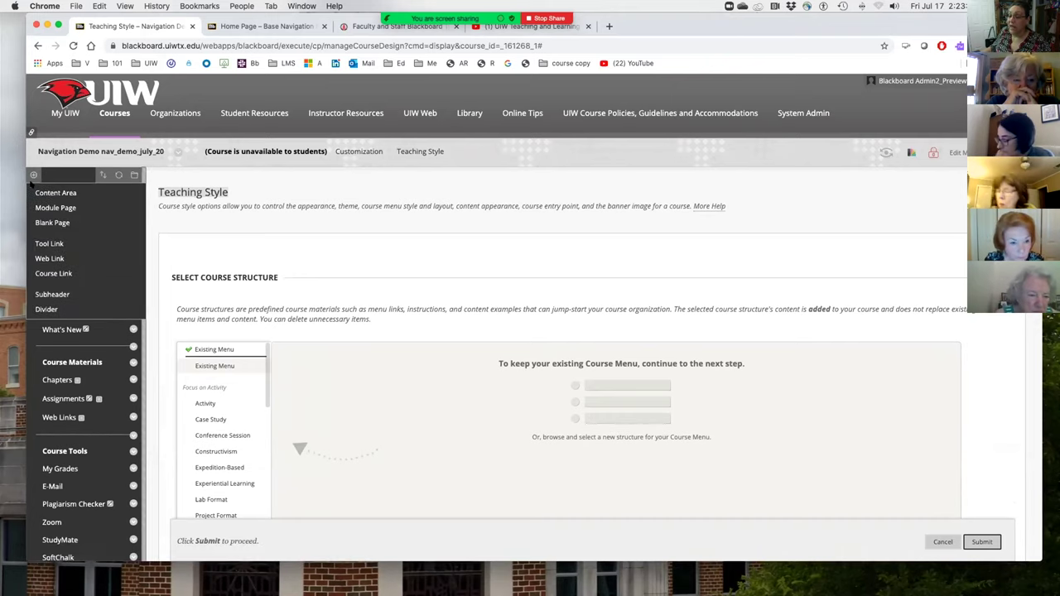
pyautogui.click(54, 273)
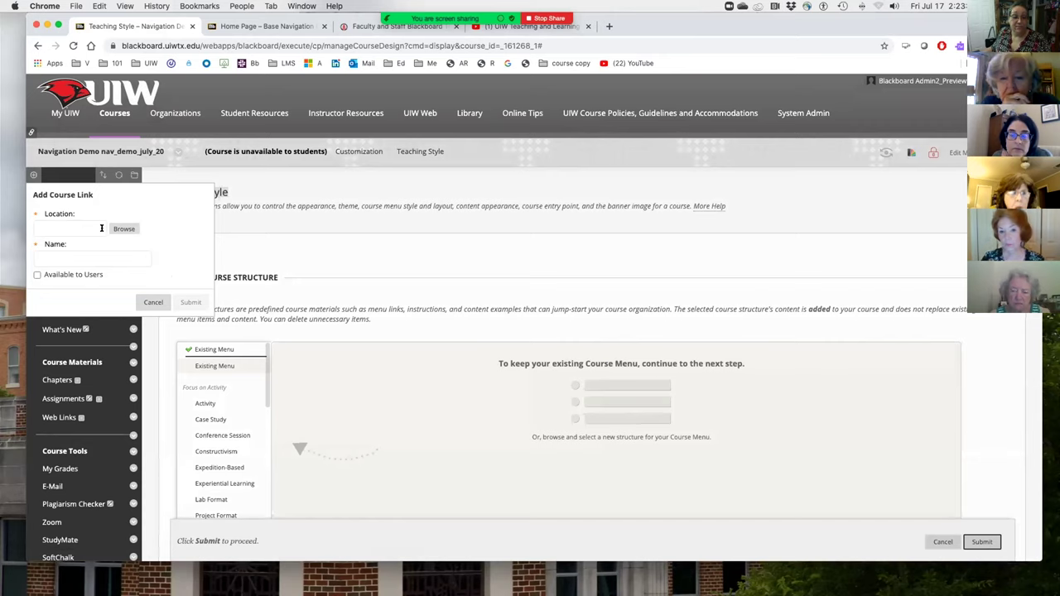
pyautogui.click(101, 228)
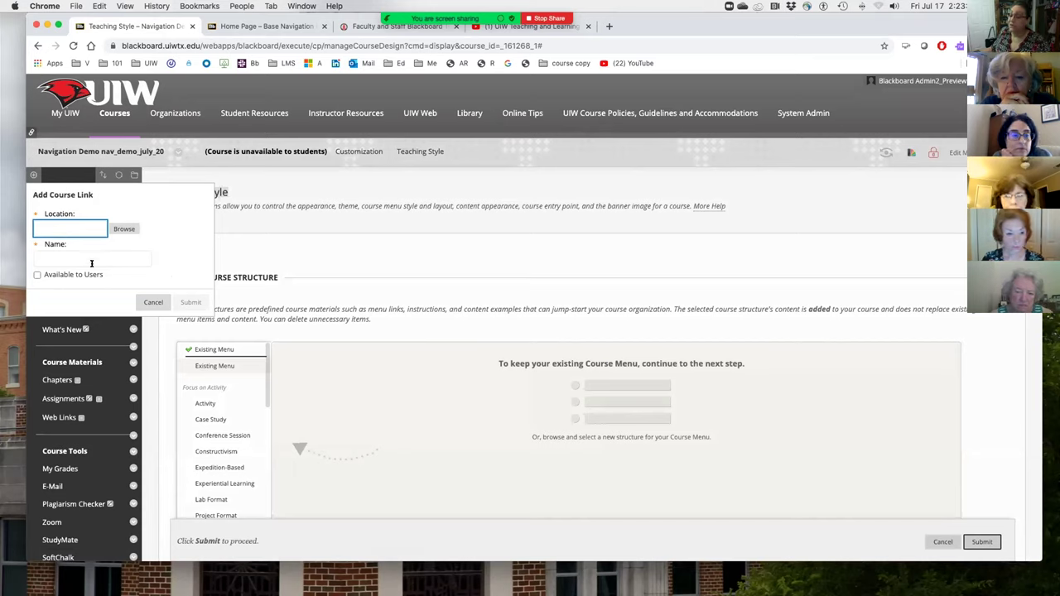
pyautogui.click(119, 228)
pyautogui.moveTo(131, 231); pyautogui.dragTo(448, 461)
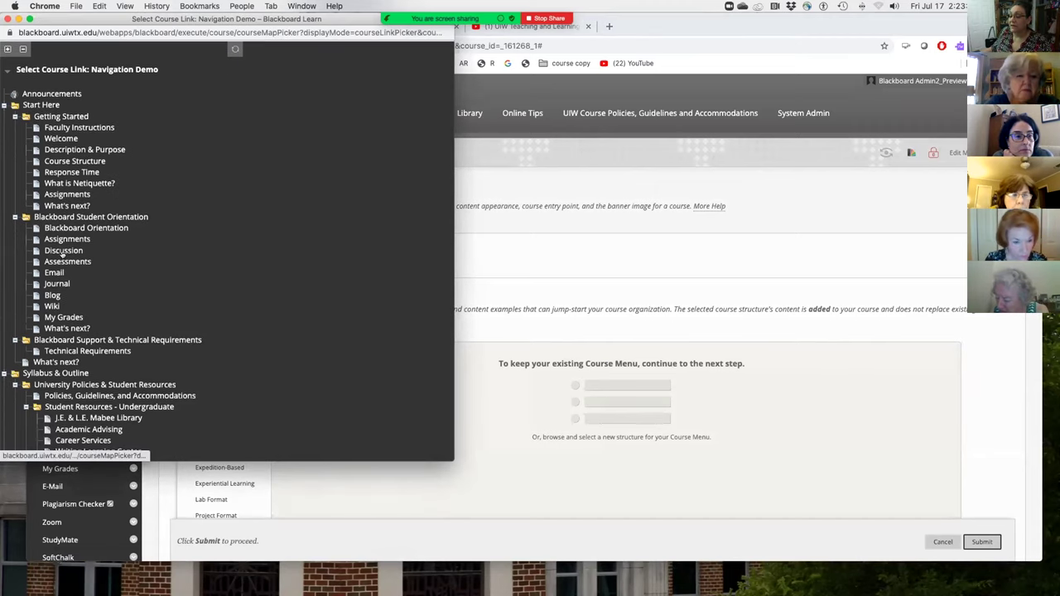
# Step: Examine the course items available as link targets, from Start Here to Blackboard Tutorials, and cancel the new course link
pyautogui.scroll(-1, 83, 307)
pyautogui.scroll(-6, 85, 312)
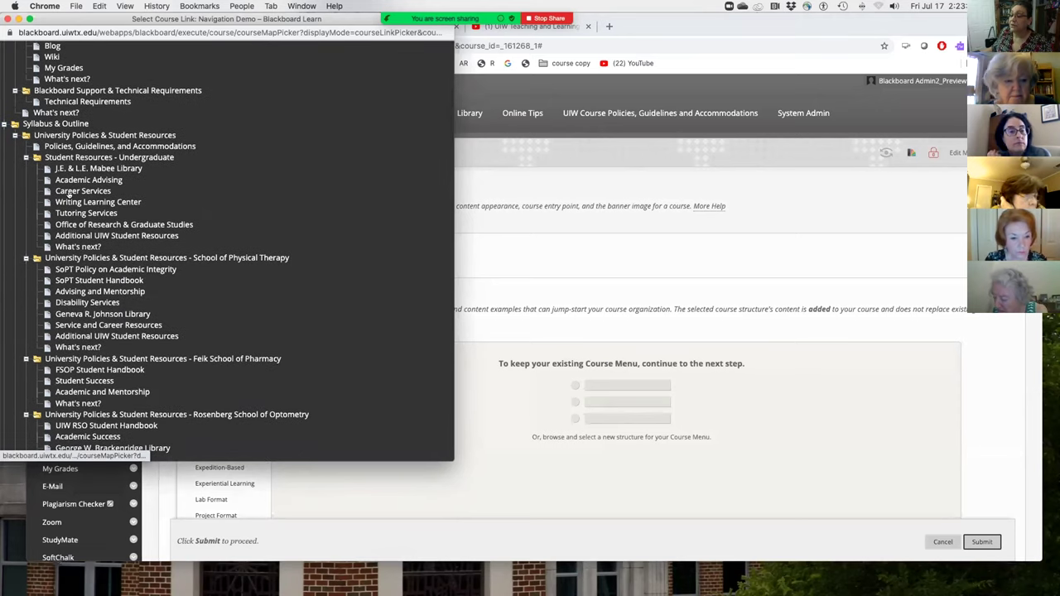
pyautogui.scroll(-3, 91, 265)
pyautogui.scroll(-8, 95, 222)
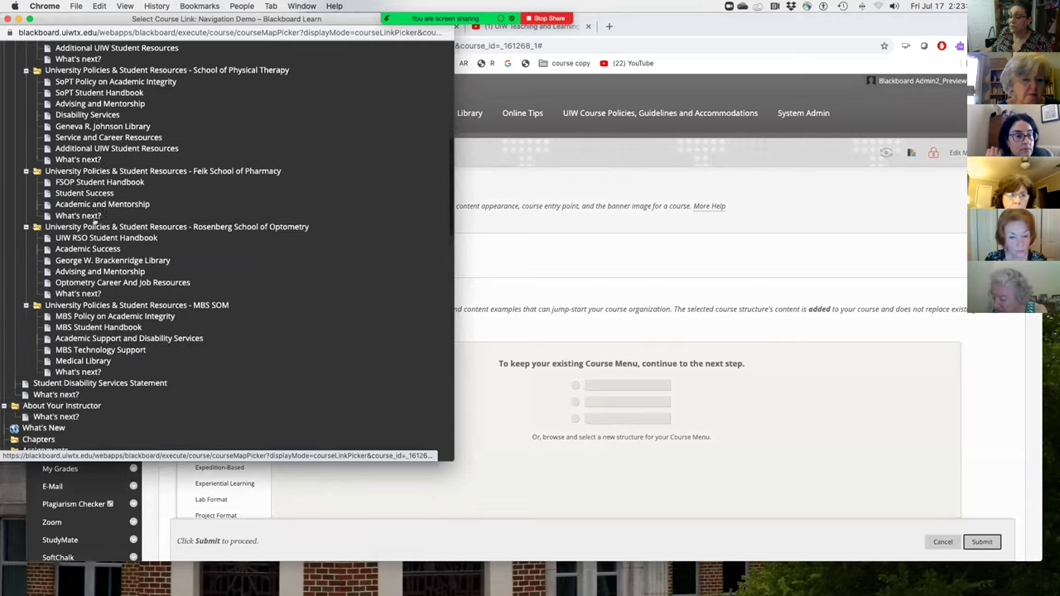
pyautogui.scroll(-6, 95, 222)
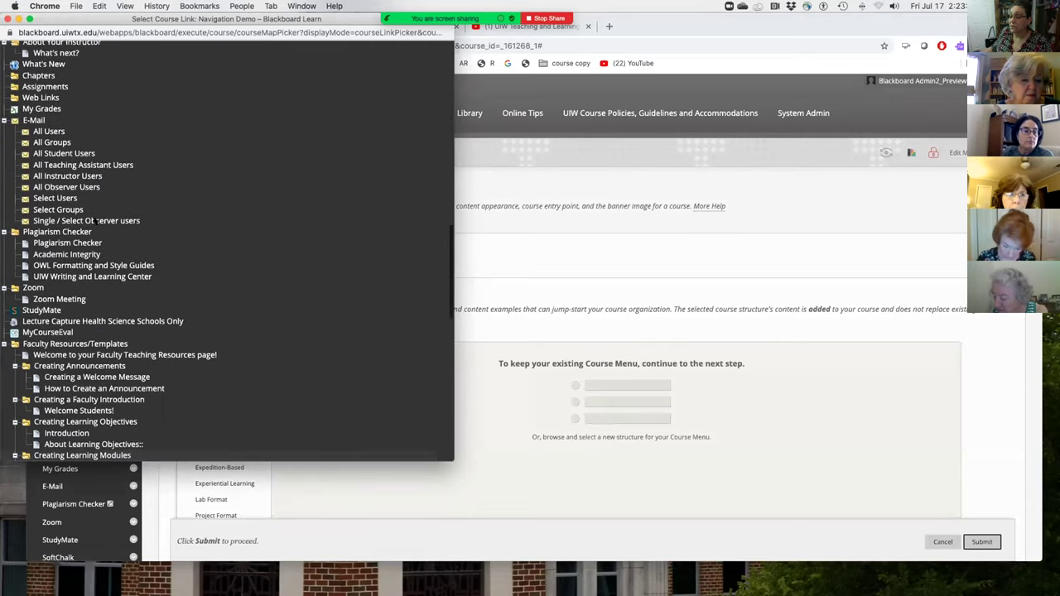
pyautogui.scroll(-7, 95, 220)
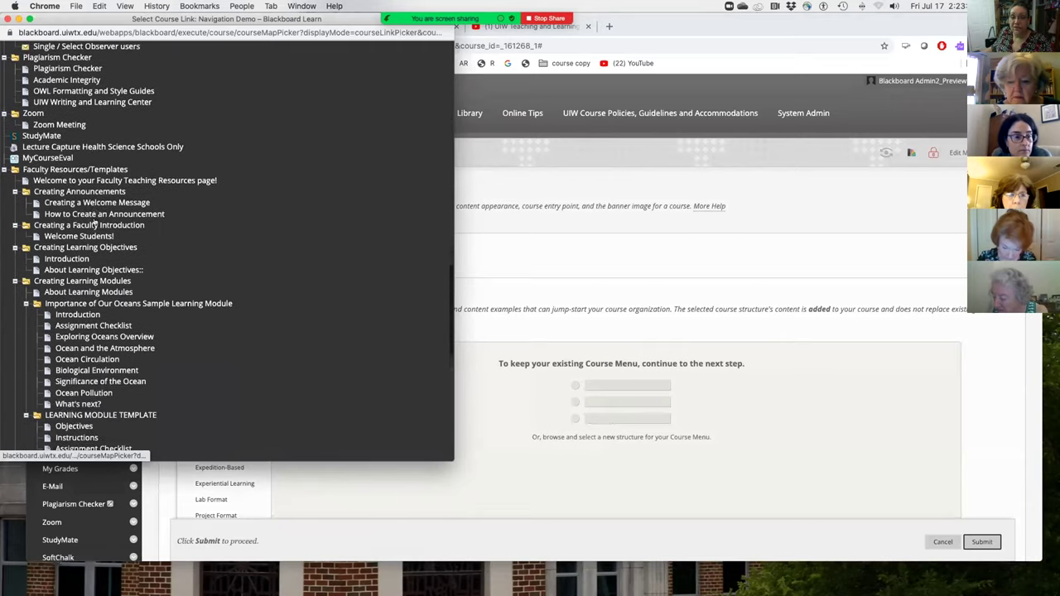
pyautogui.scroll(-7, 96, 221)
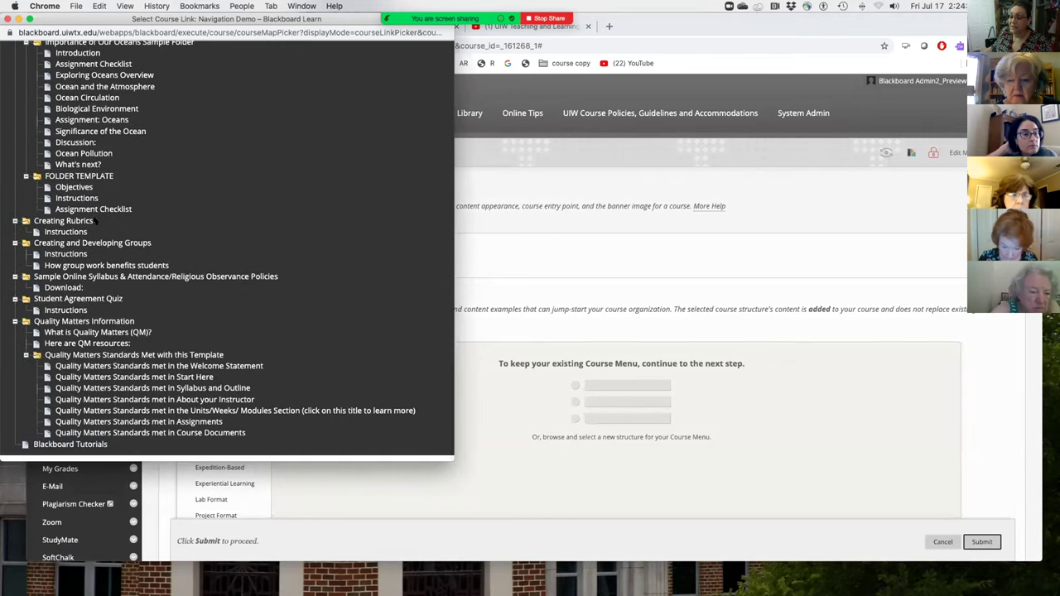
pyautogui.scroll(13, 104, 268)
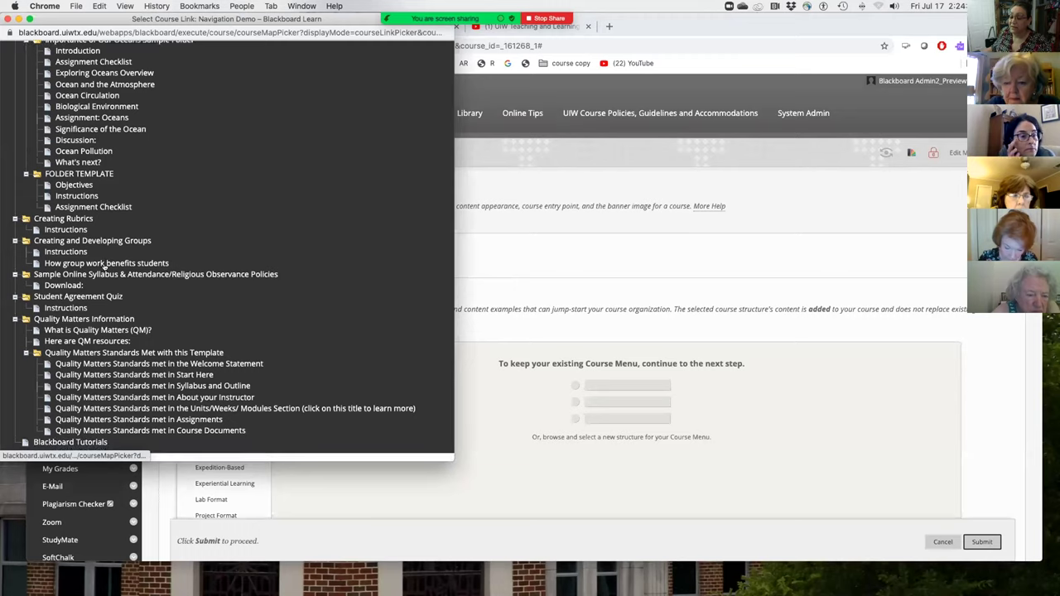
pyautogui.scroll(12, 103, 267)
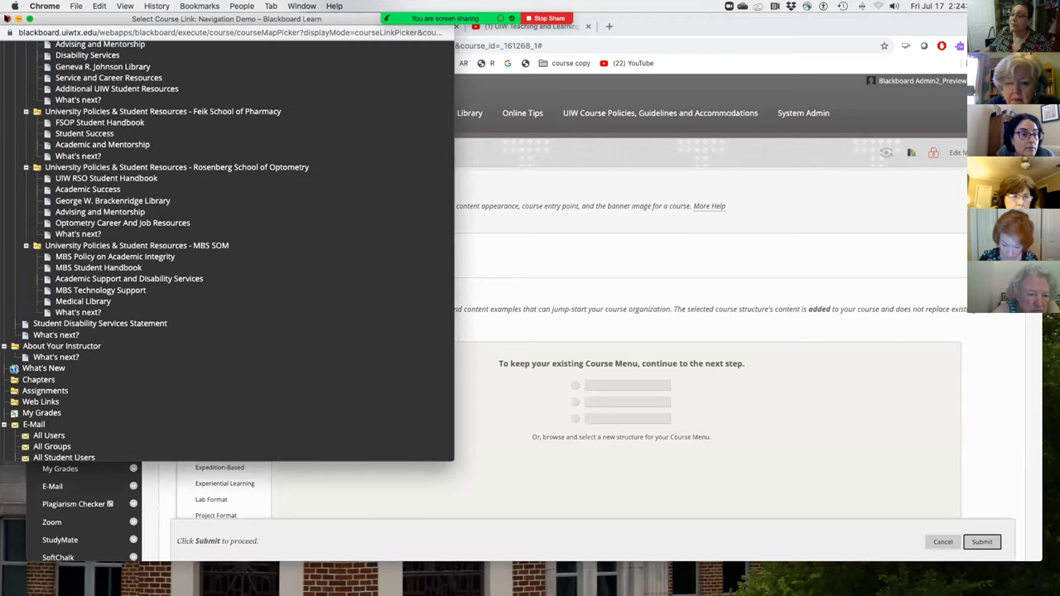
pyautogui.click(7, 18)
pyautogui.click(156, 303)
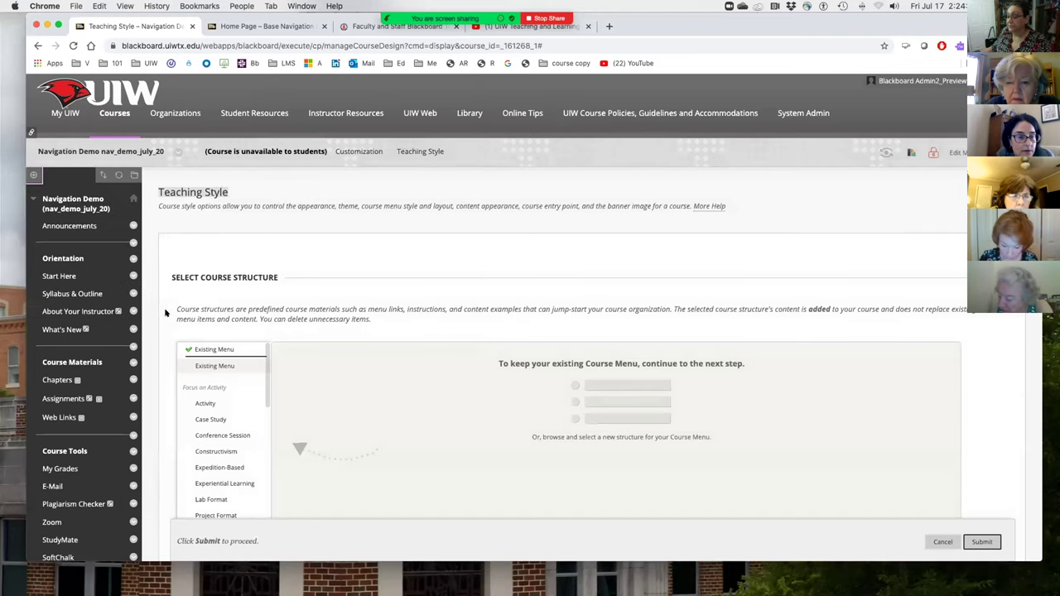
# Step: Set the course entry point to Announcements and submit the Teaching Style settings
pyautogui.scroll(-10, 288, 306)
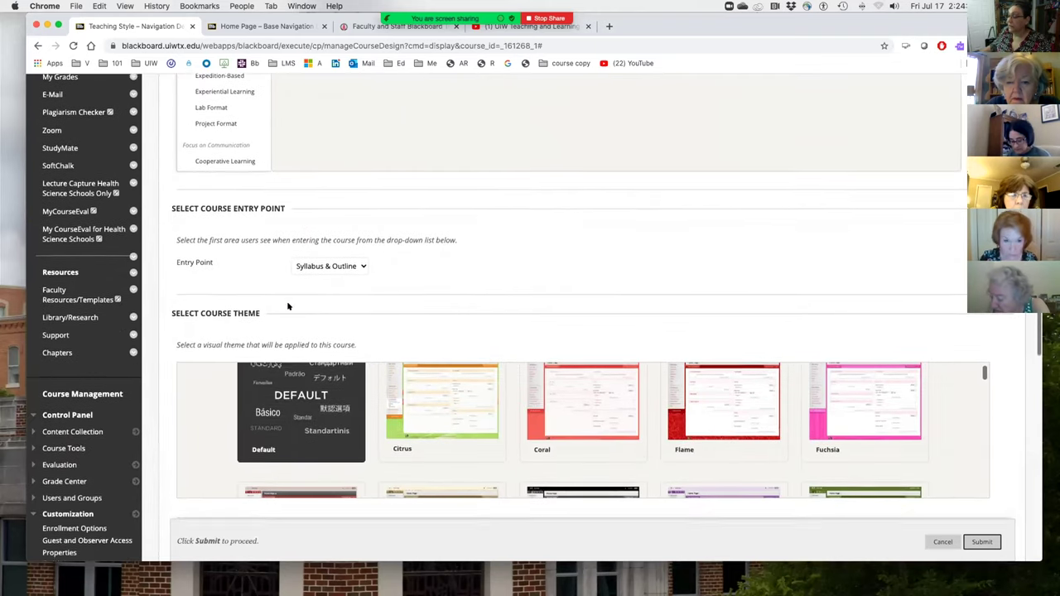
pyautogui.click(359, 265)
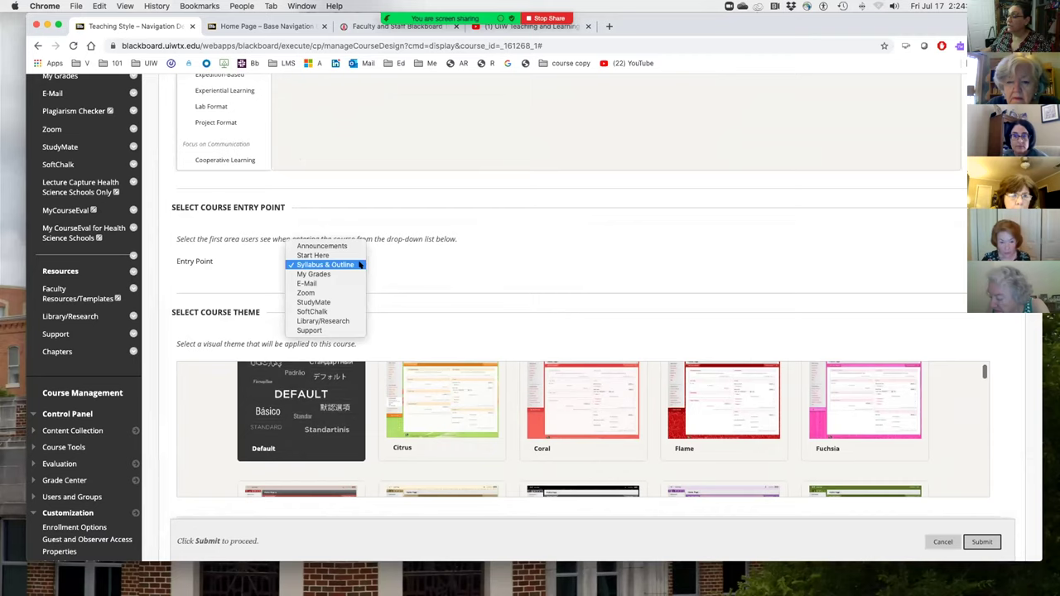
pyautogui.click(341, 246)
pyautogui.scroll(-5, 393, 303)
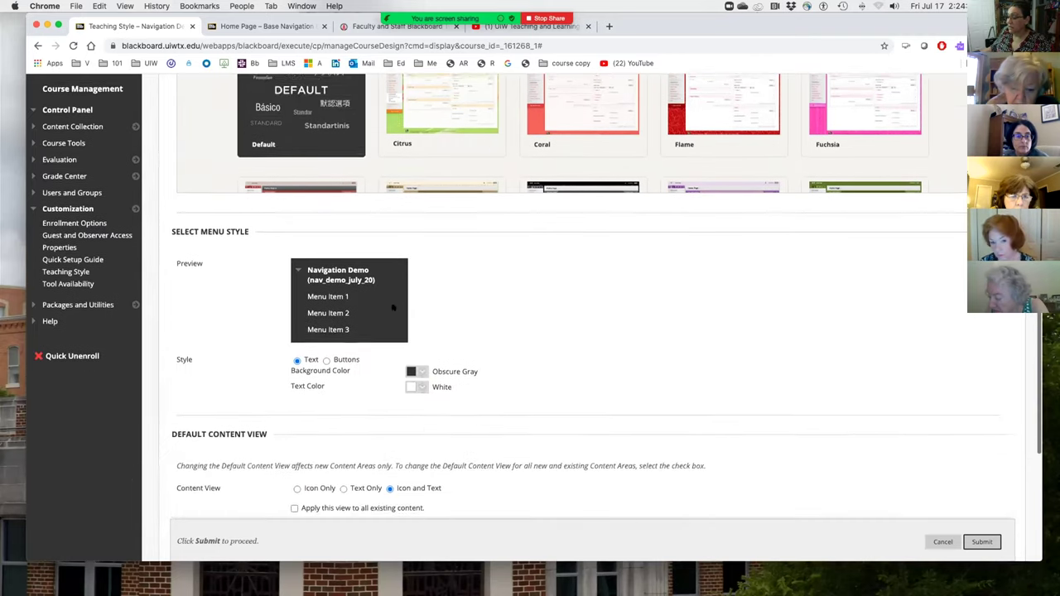
pyautogui.click(982, 542)
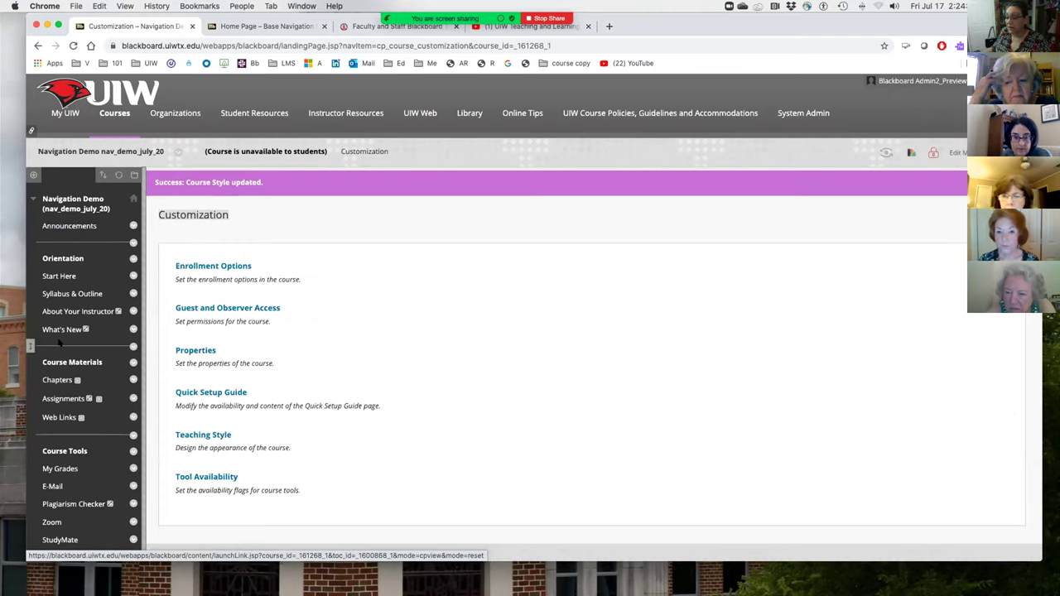
# Step: Collapse the Control Panel under Course Management below the course menu links
pyautogui.scroll(-2, 103, 359)
pyautogui.scroll(-3, 102, 360)
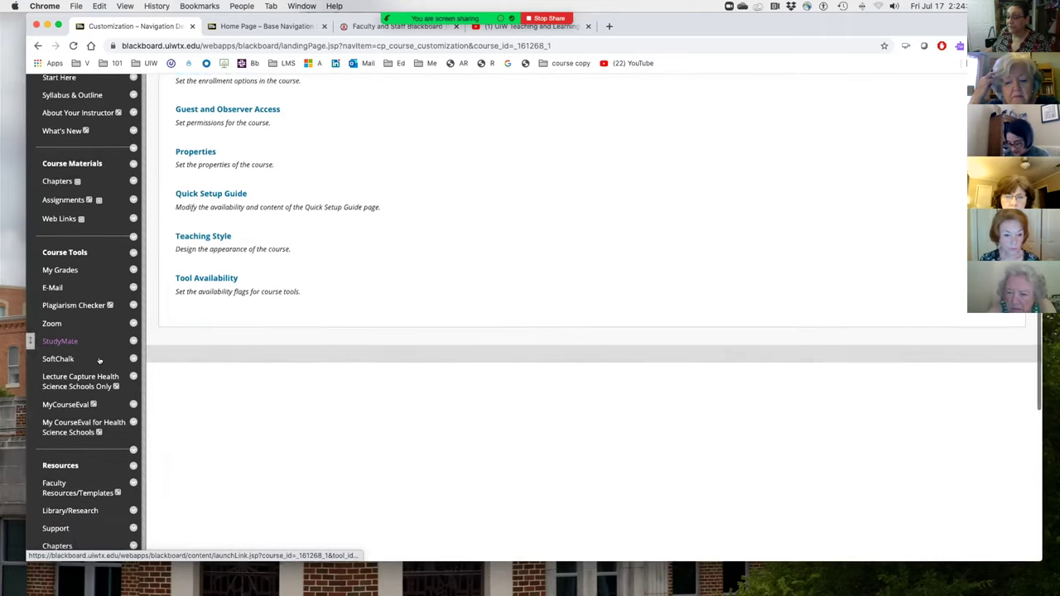
pyautogui.scroll(-3, 99, 361)
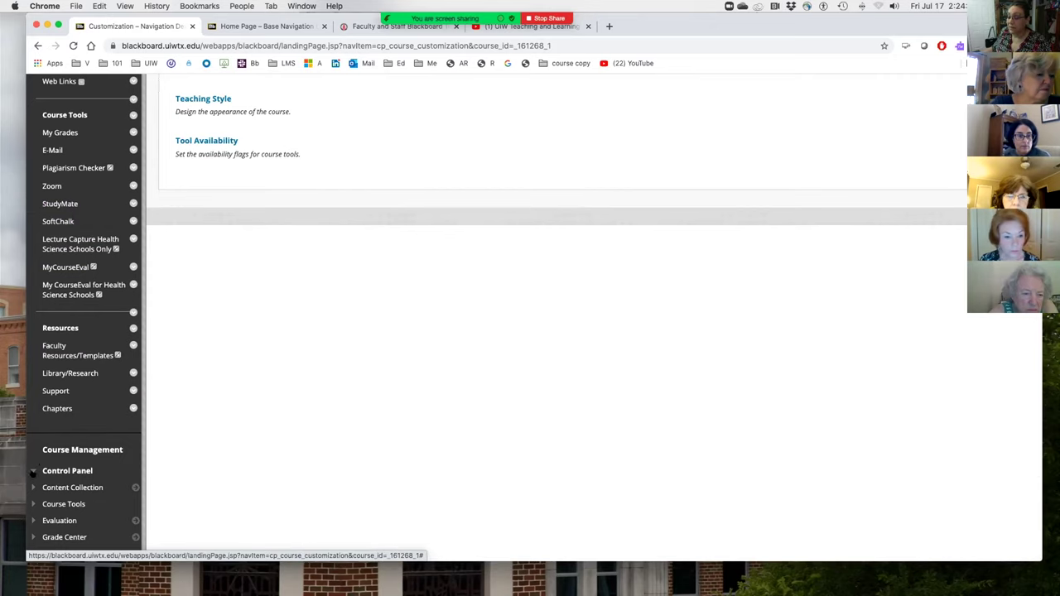
pyautogui.scroll(1, 37, 470)
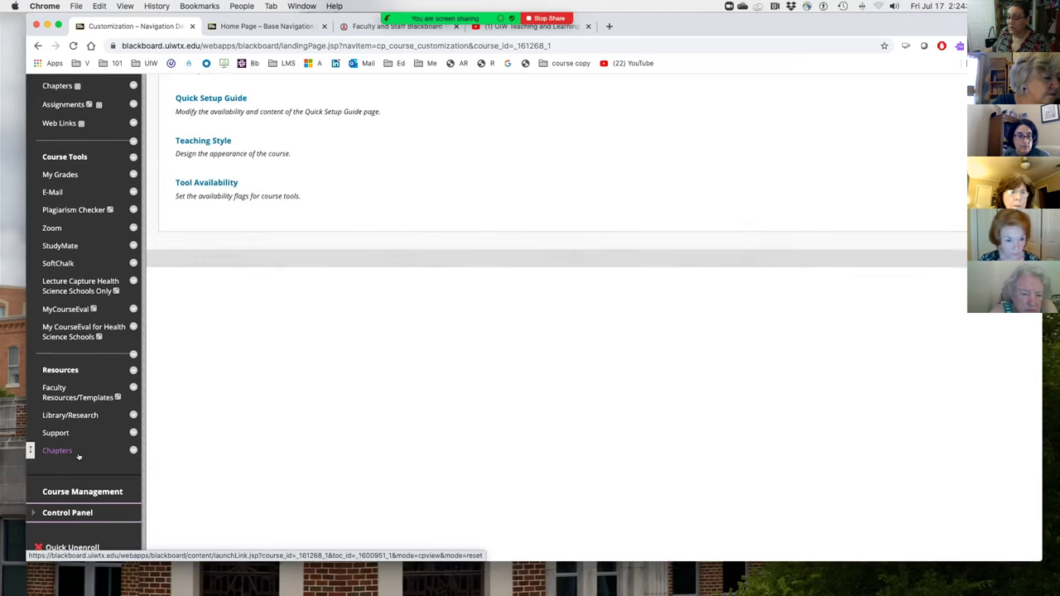
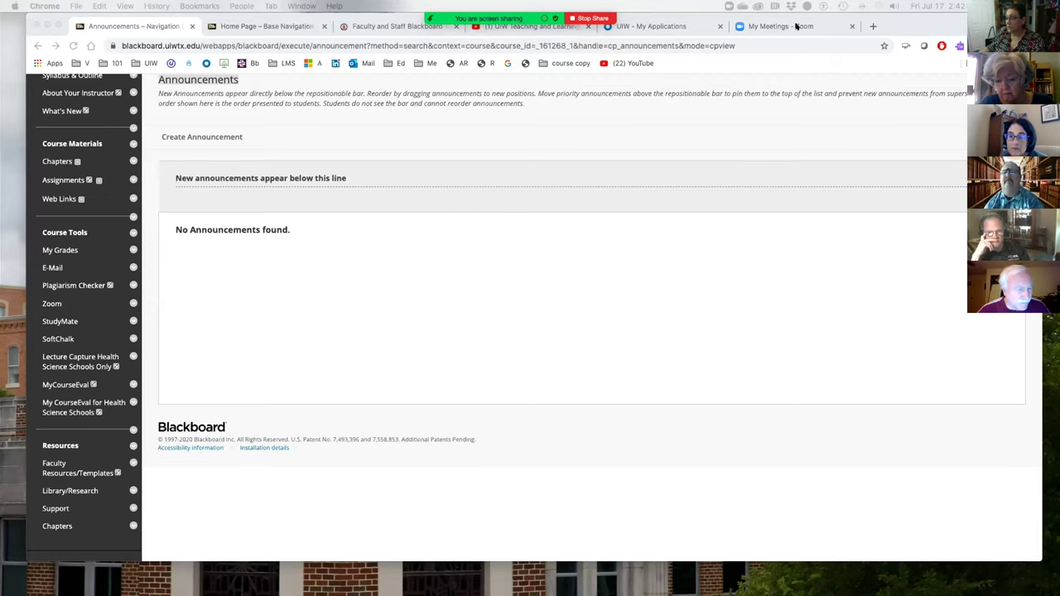
# Step: Switch to the Zoom web portal to look at the meeting settings, and show the Zoom app on the UIW My Applications page
pyautogui.click(797, 26)
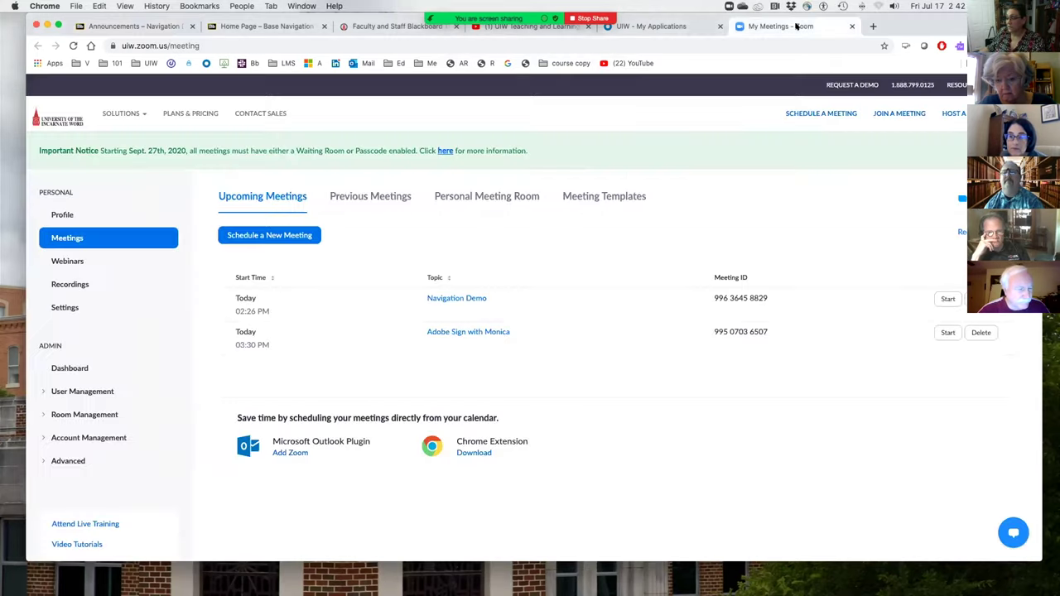
pyautogui.click(67, 305)
pyautogui.scroll(-5, 288, 299)
pyautogui.scroll(5, 288, 299)
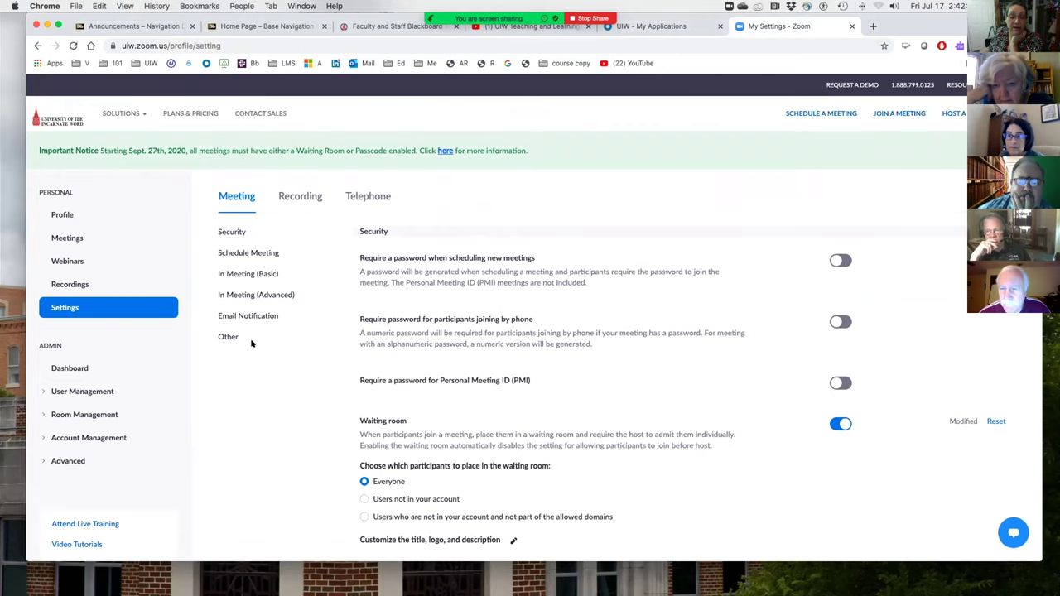
pyautogui.click(677, 25)
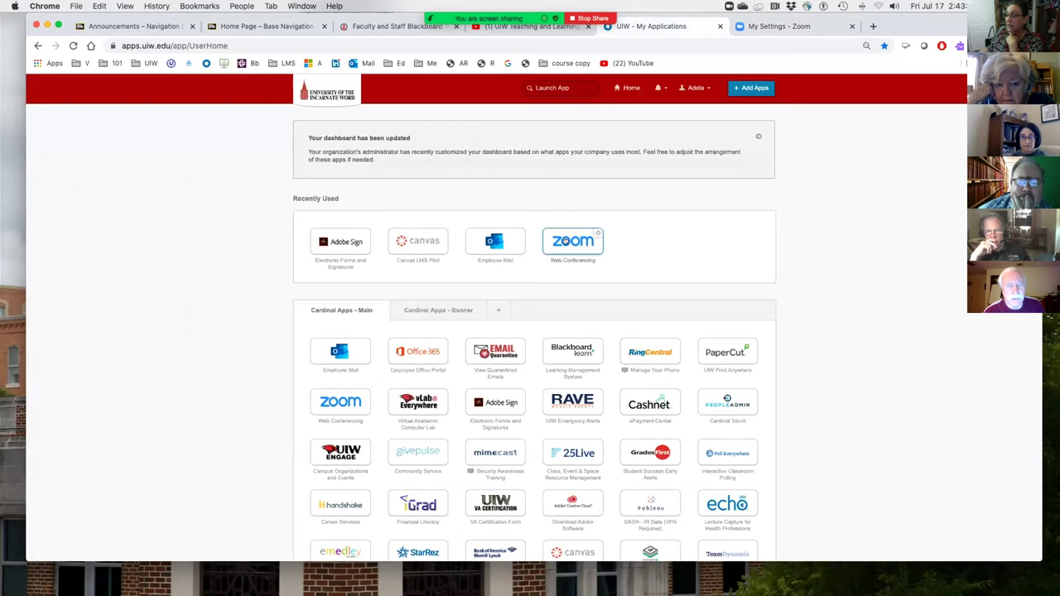
pyautogui.click(145, 27)
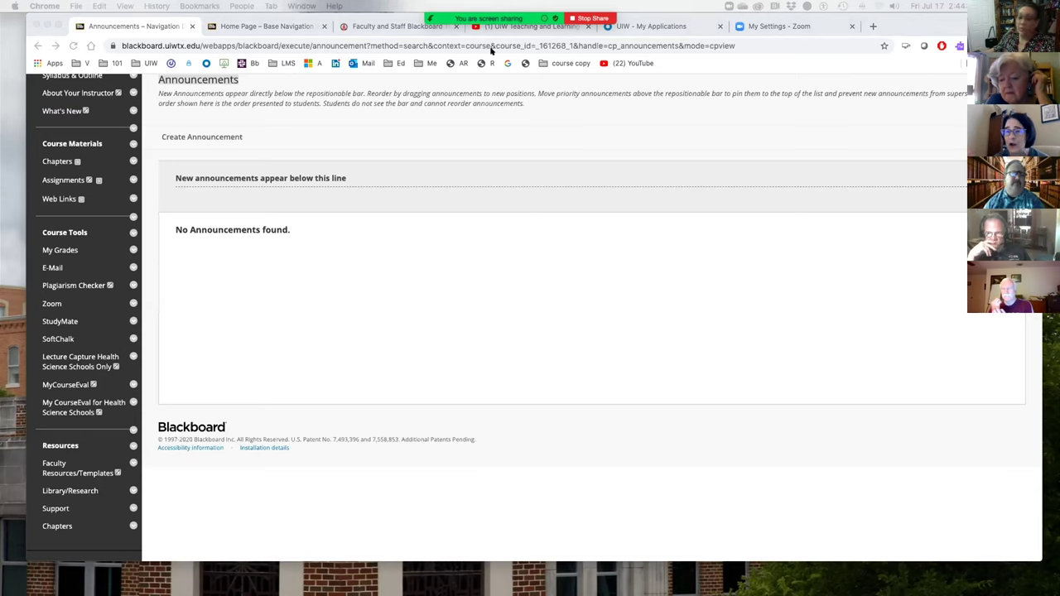
# Step: Review the Security and Schedule Meeting options in the Zoom web settings and return to the Blackboard course announcements
pyautogui.click(774, 25)
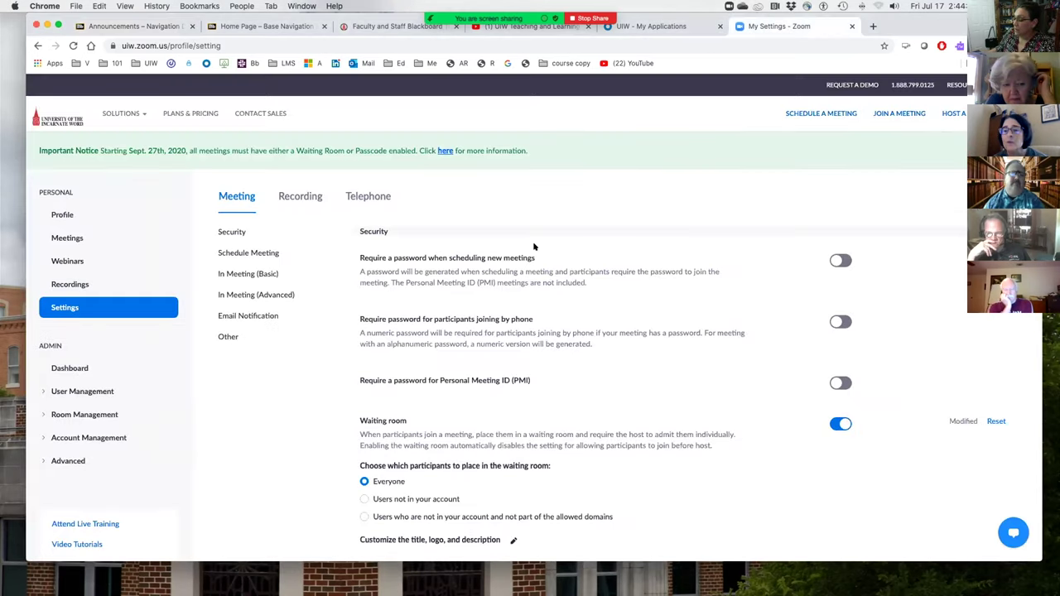
pyautogui.scroll(-5, 542, 291)
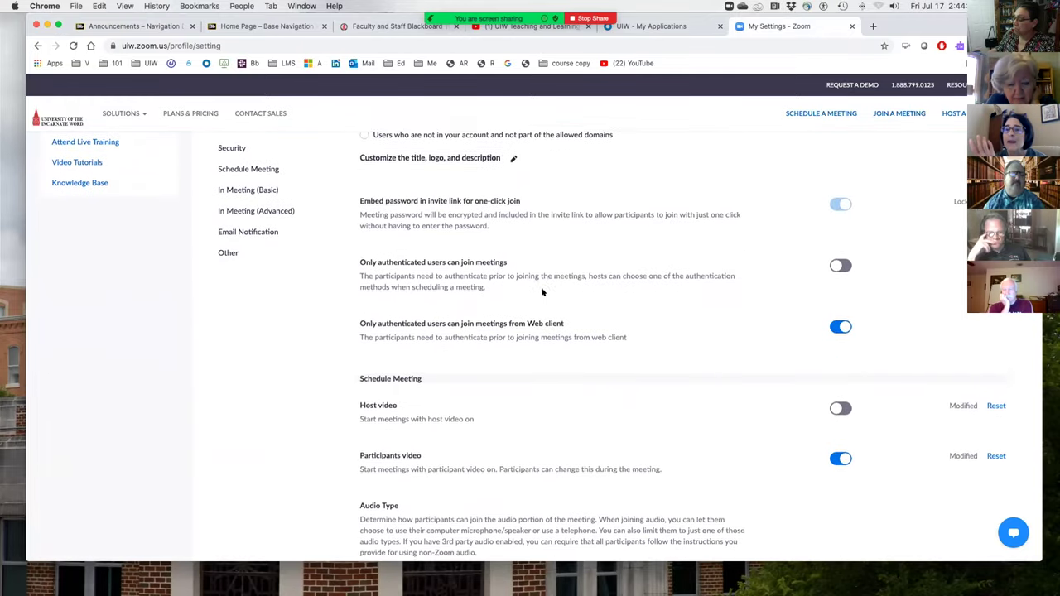
pyautogui.scroll(-2, 543, 291)
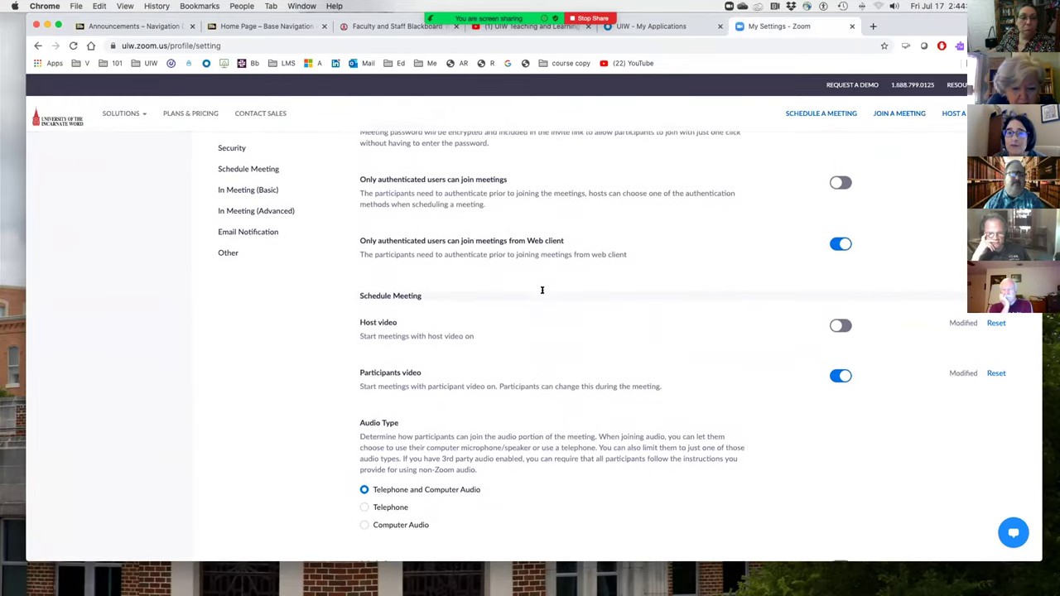
pyautogui.scroll(-2, 542, 291)
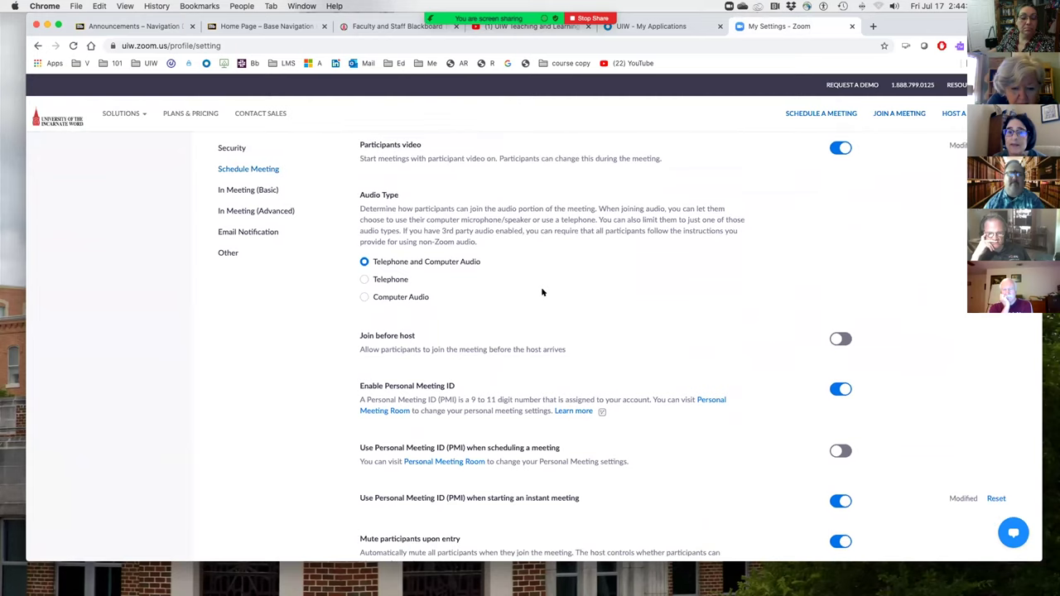
pyautogui.click(118, 25)
# Step: Switch the Zoom meeting's screen share to Desktop 1 and check the participant sharing options without changing them
pyautogui.moveTo(497, 18)
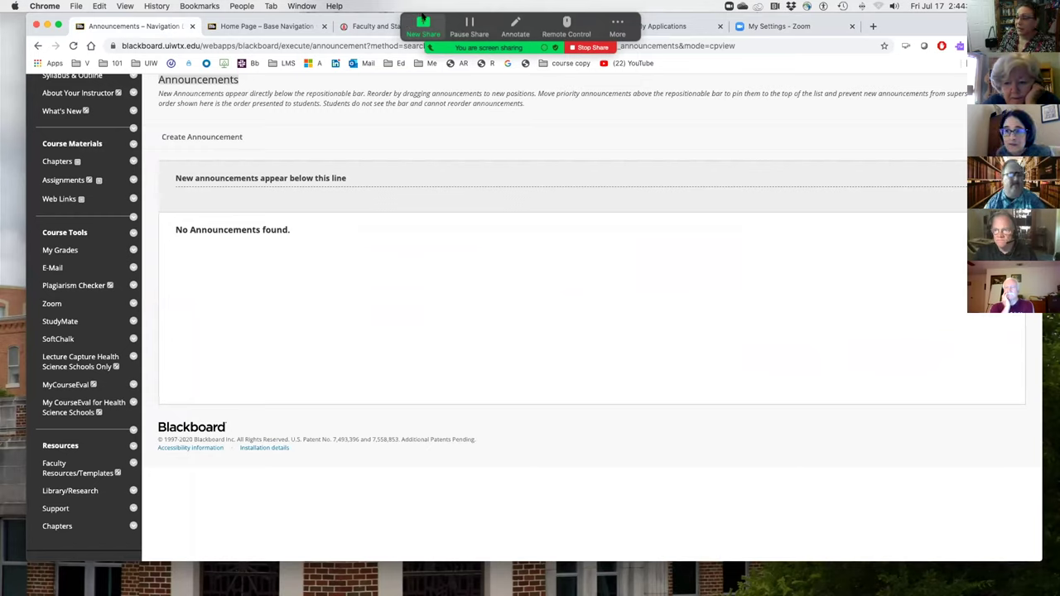
pyautogui.click(422, 25)
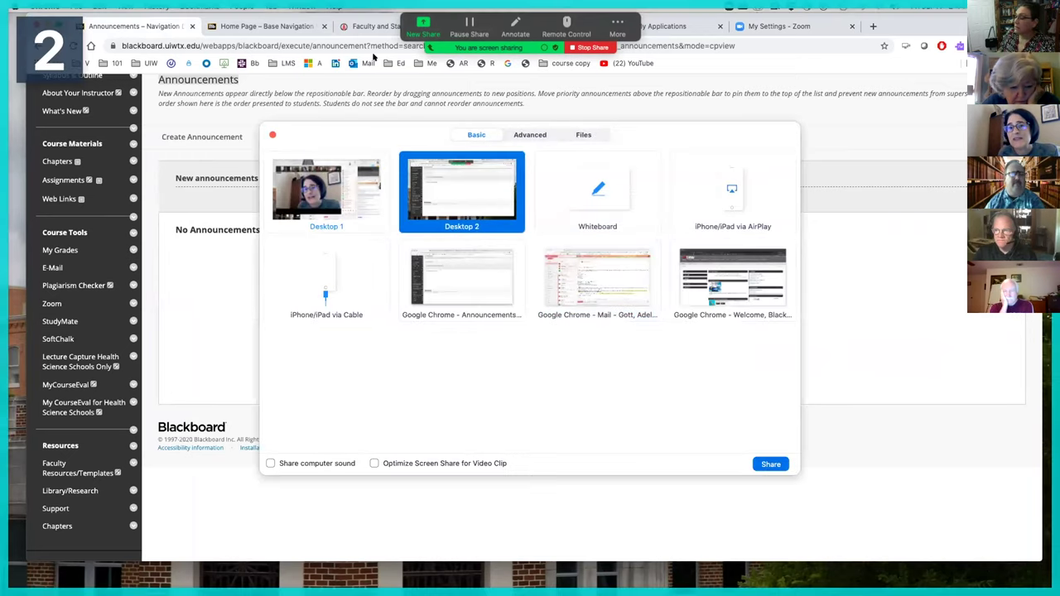
pyautogui.press('Left')
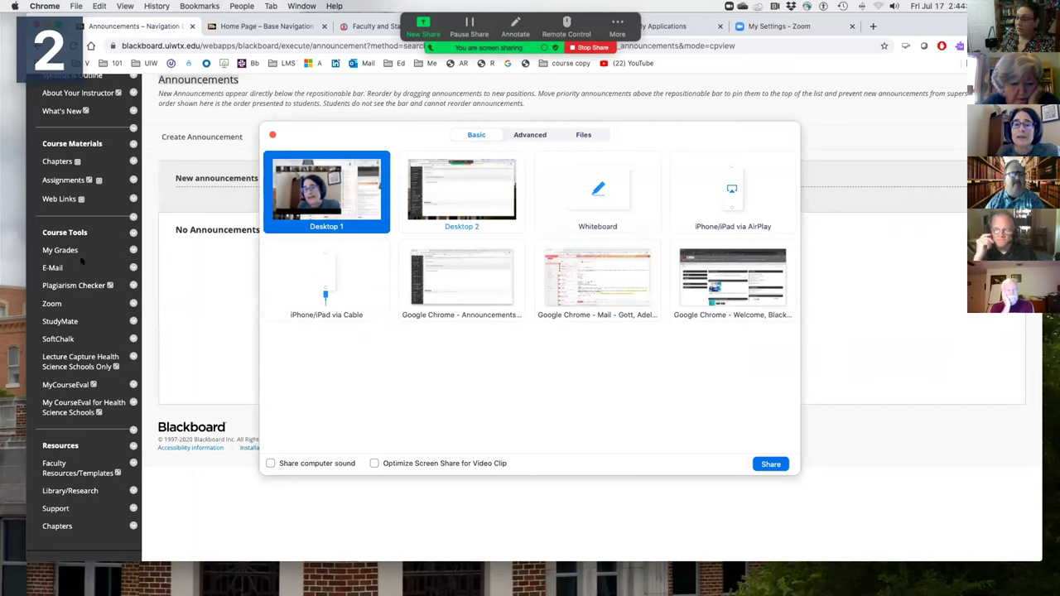
pyautogui.click(776, 465)
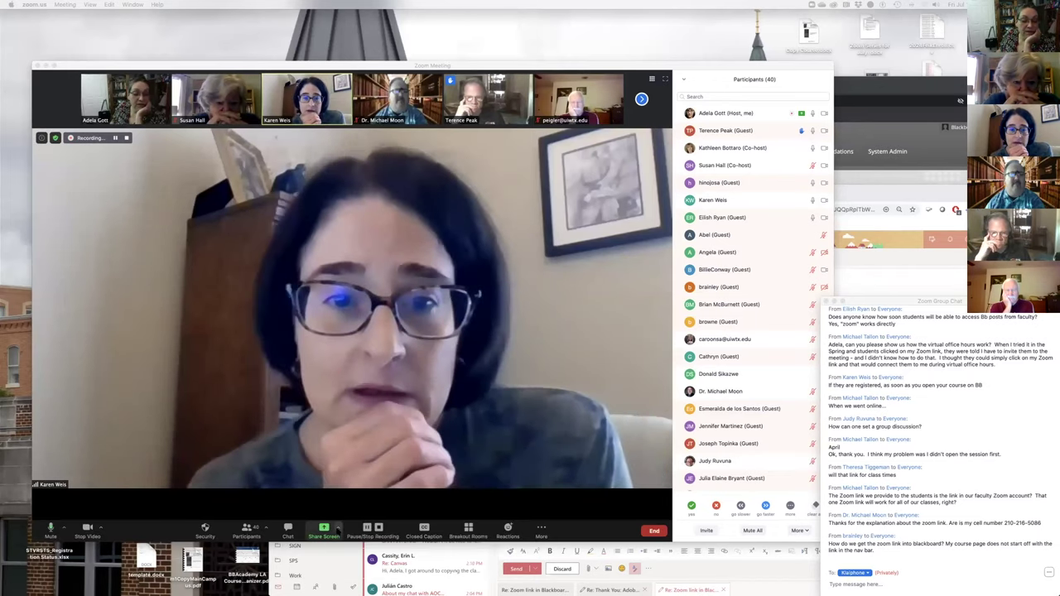
pyautogui.click(337, 529)
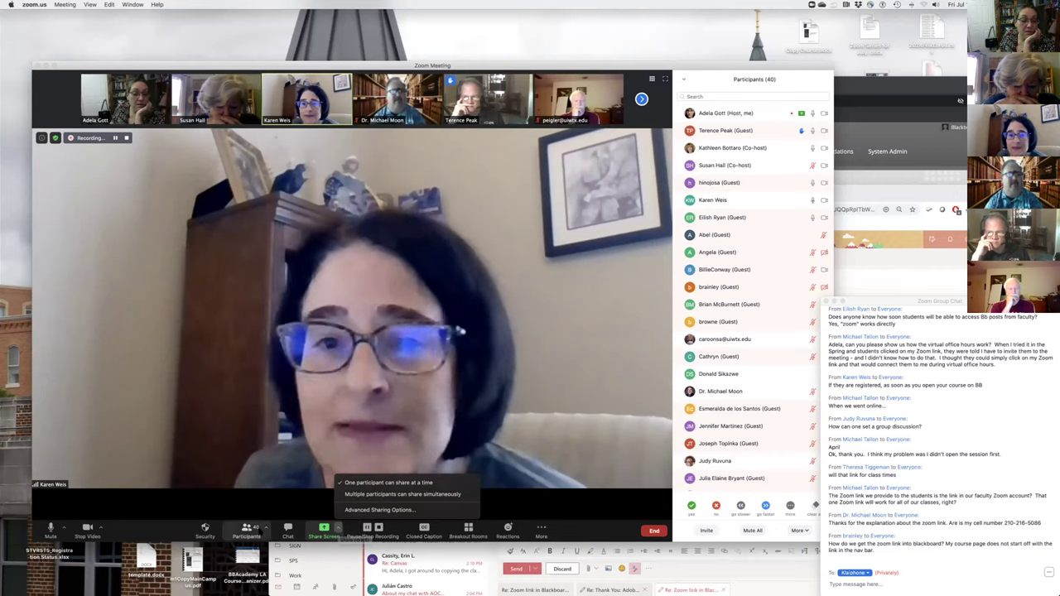
pyautogui.click(184, 527)
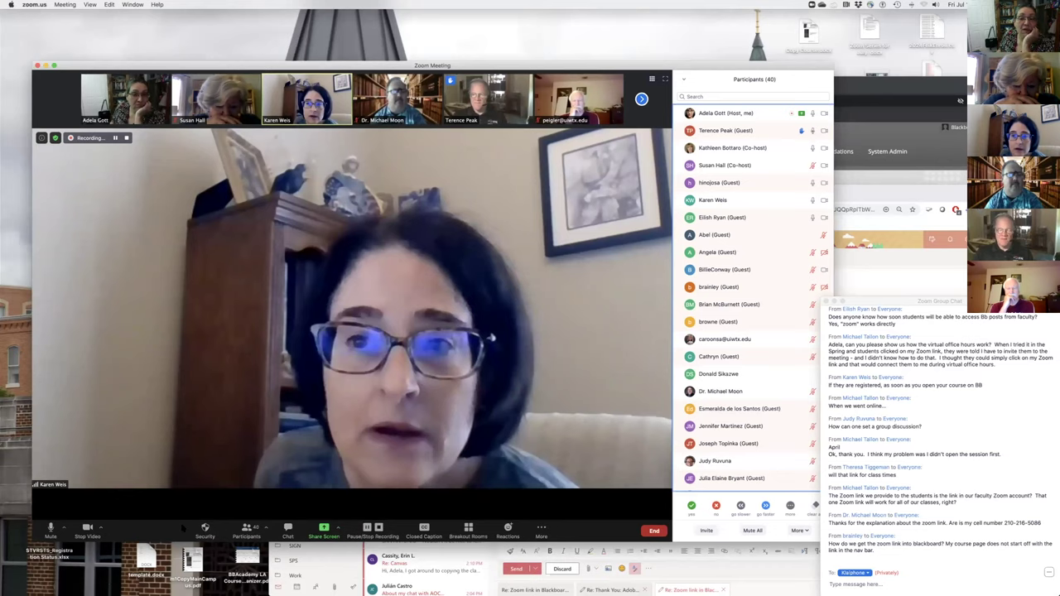
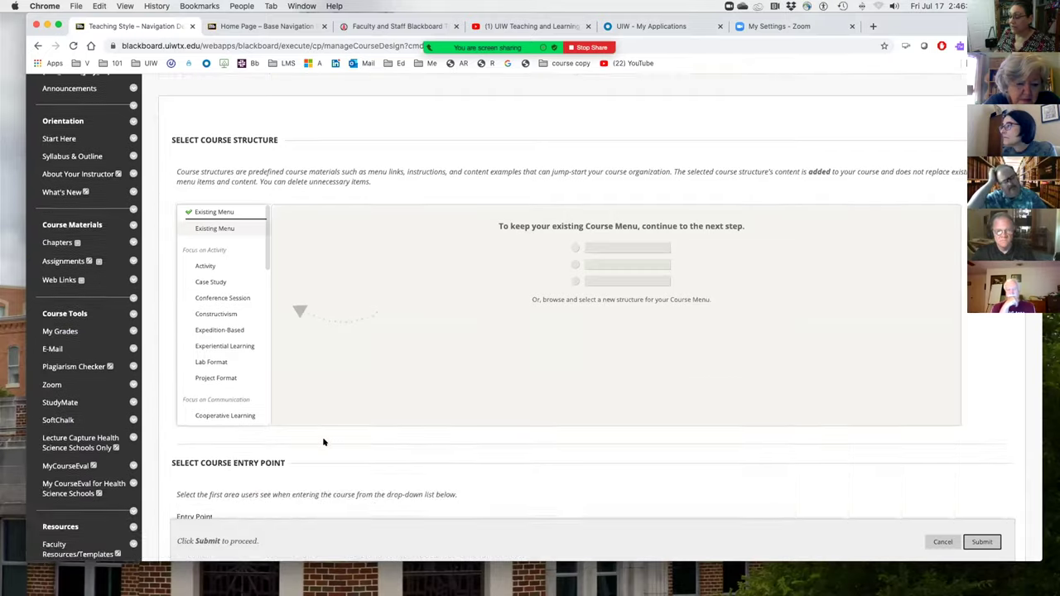
# Step: Set the course entry point to Chapters in the Teaching Style settings and submit the change
pyautogui.click(359, 270)
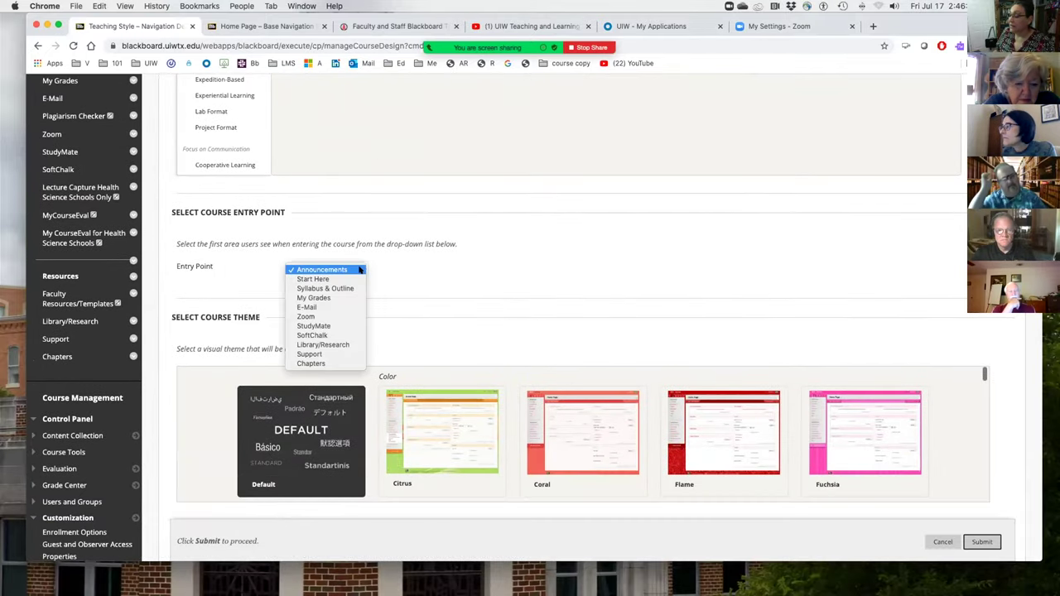
pyautogui.click(314, 363)
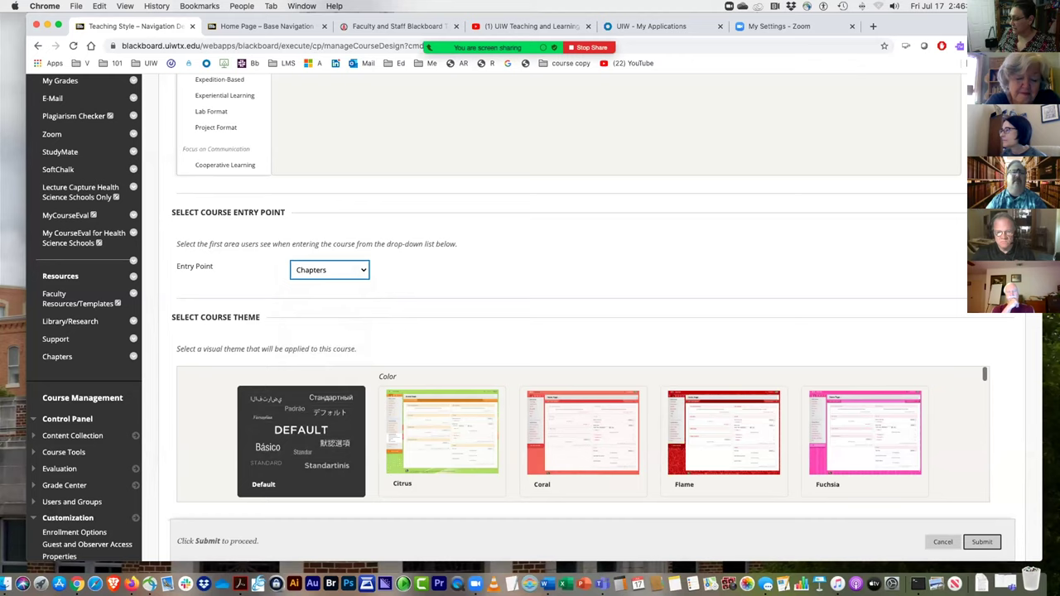
pyautogui.click(983, 541)
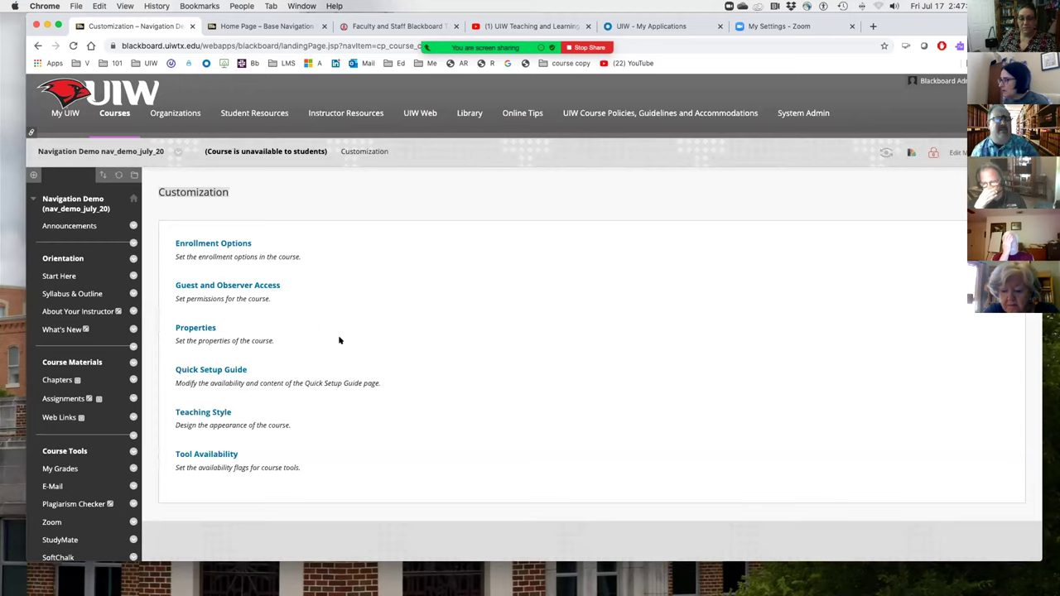
# Step: Open the course's Full Grade Center from the Course Management area
pyautogui.scroll(-1, 339, 340)
pyautogui.scroll(-1, 339, 340)
pyautogui.scroll(2, 339, 341)
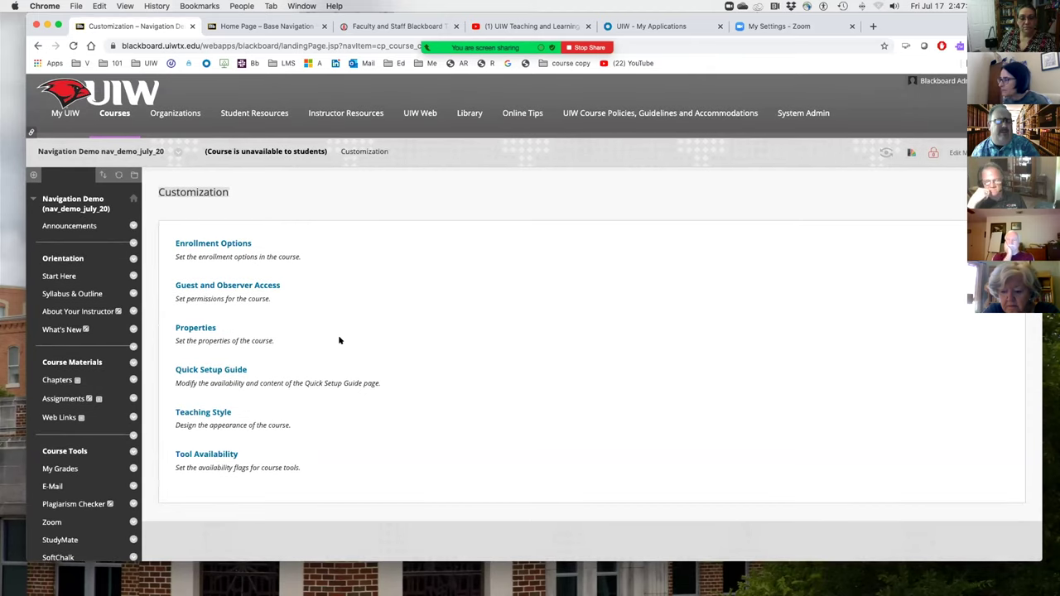
pyautogui.scroll(-20, 339, 340)
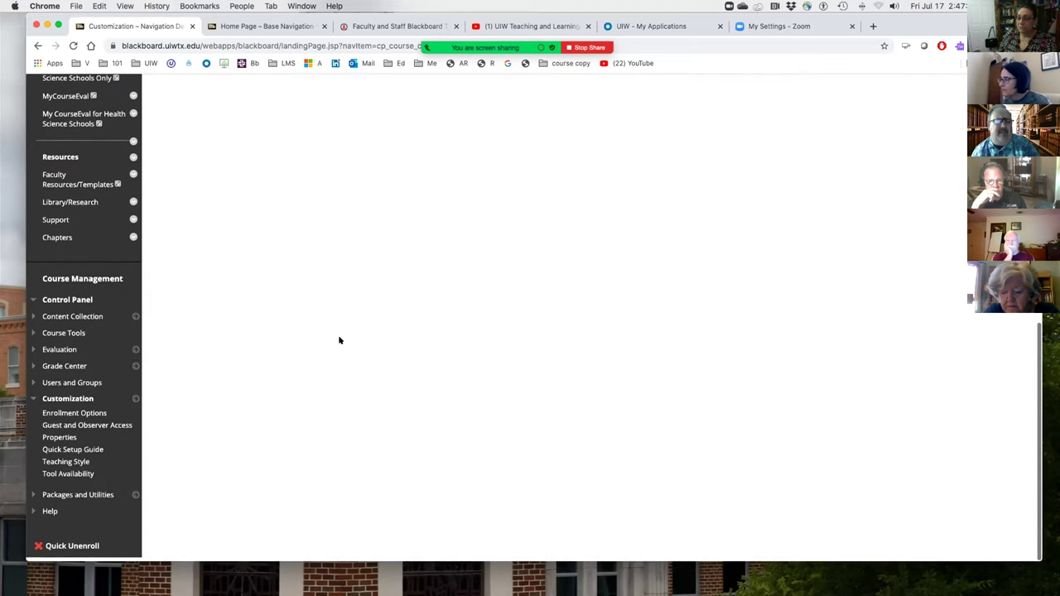
pyautogui.click(65, 369)
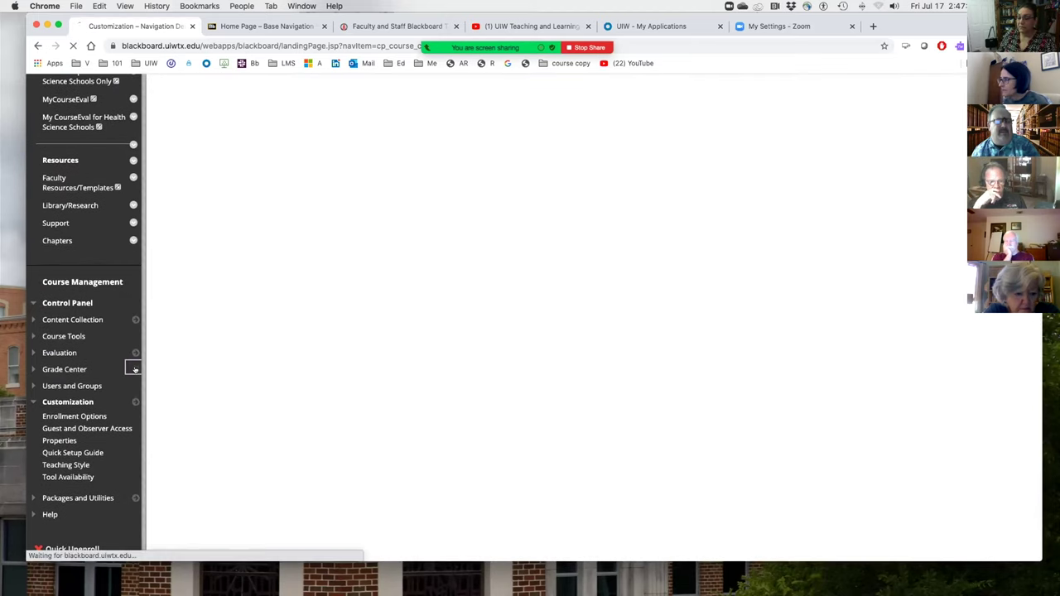
pyautogui.click(256, 363)
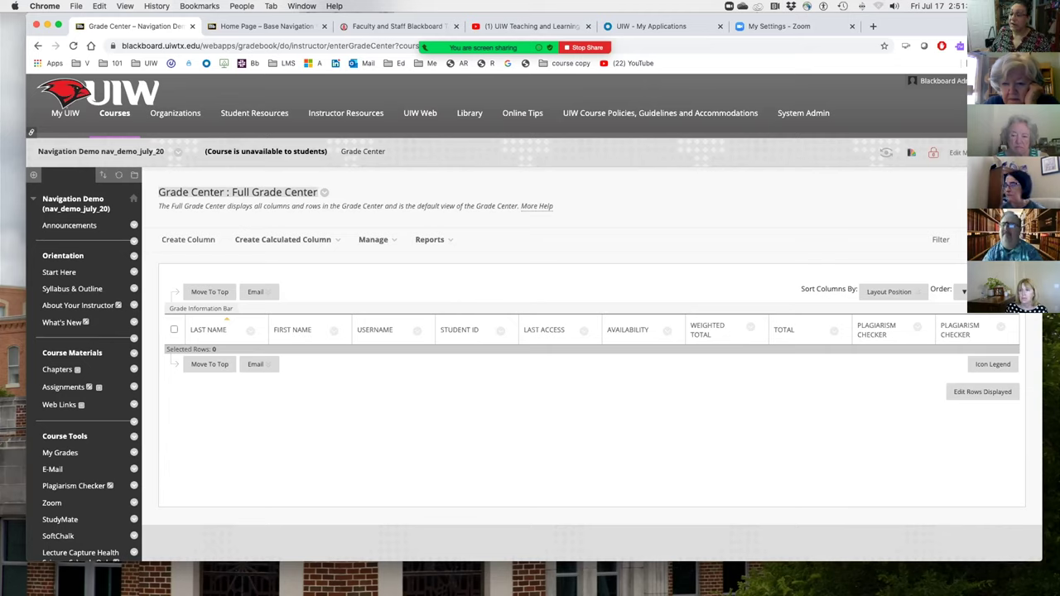
# Step: Add a content area named Zoom Link to the course menu and make it available to users
pyautogui.click(33, 175)
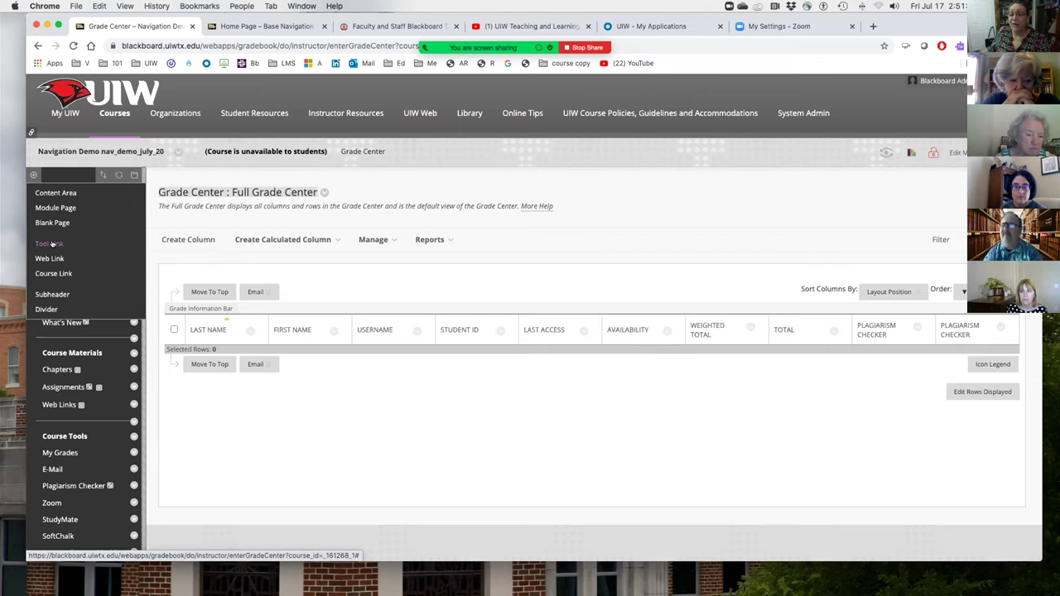
pyautogui.click(55, 193)
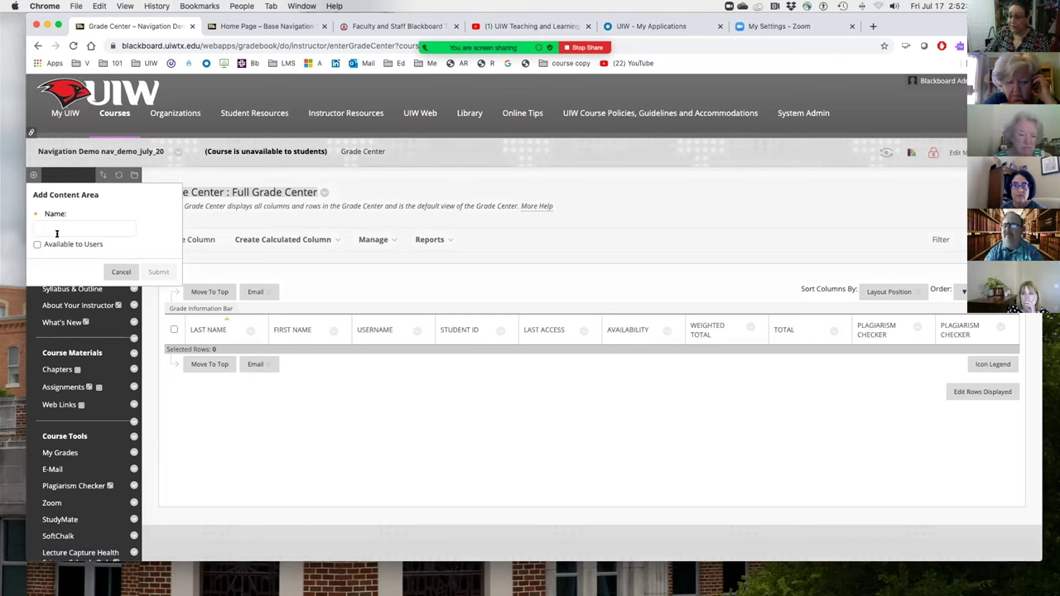
pyautogui.click(57, 232)
pyautogui.write('Z')
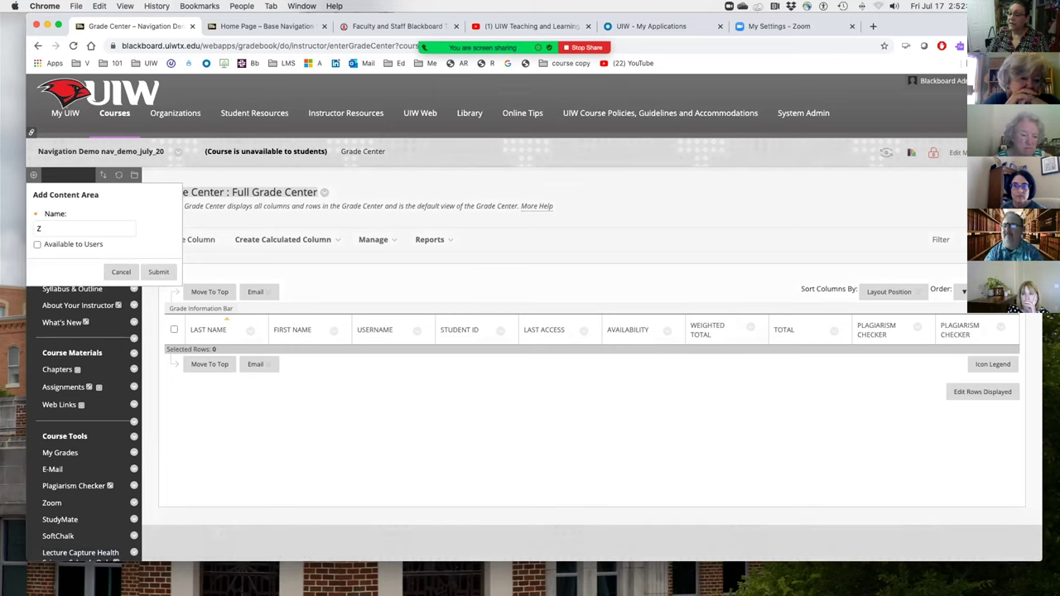
pyautogui.write('oom')
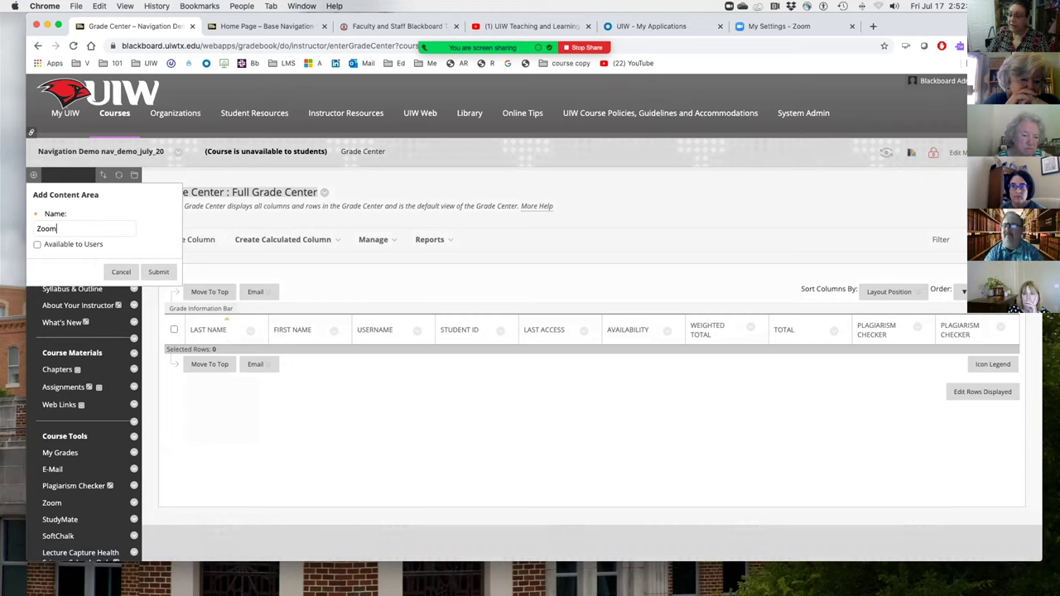
pyautogui.write(' Link')
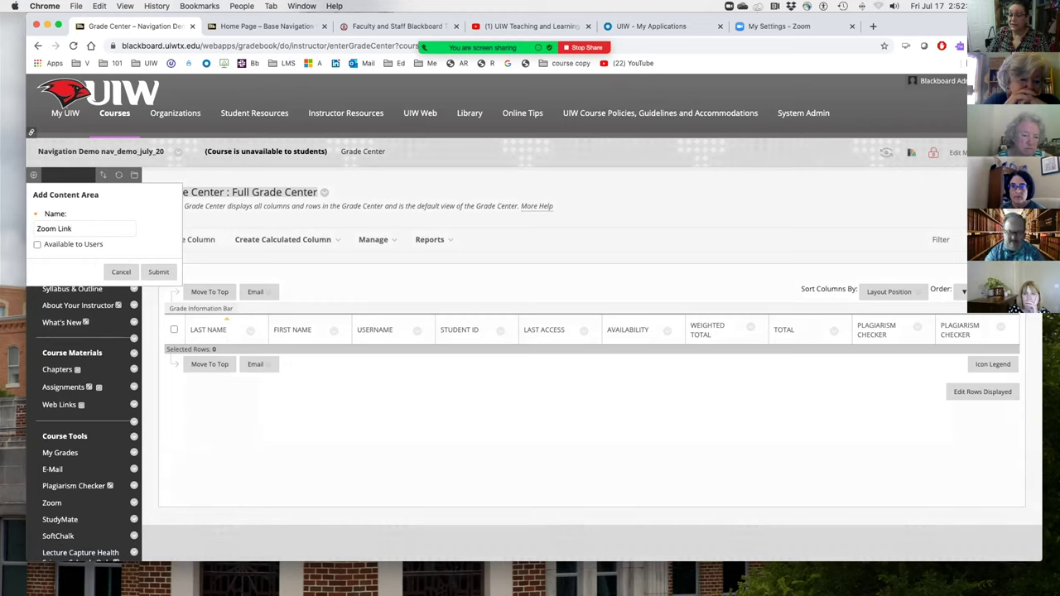
pyautogui.click(36, 244)
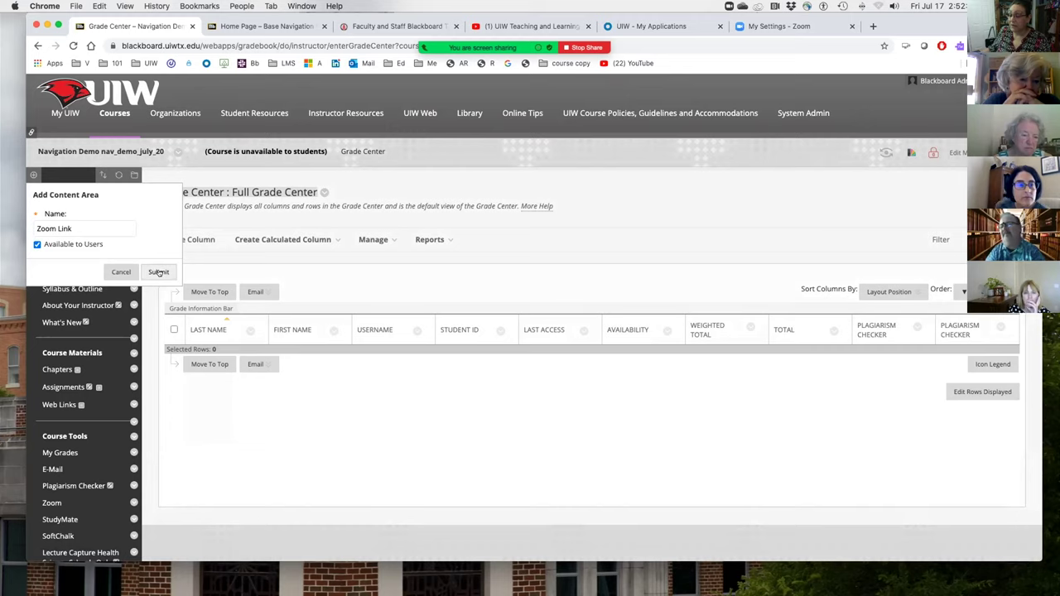
pyautogui.click(159, 272)
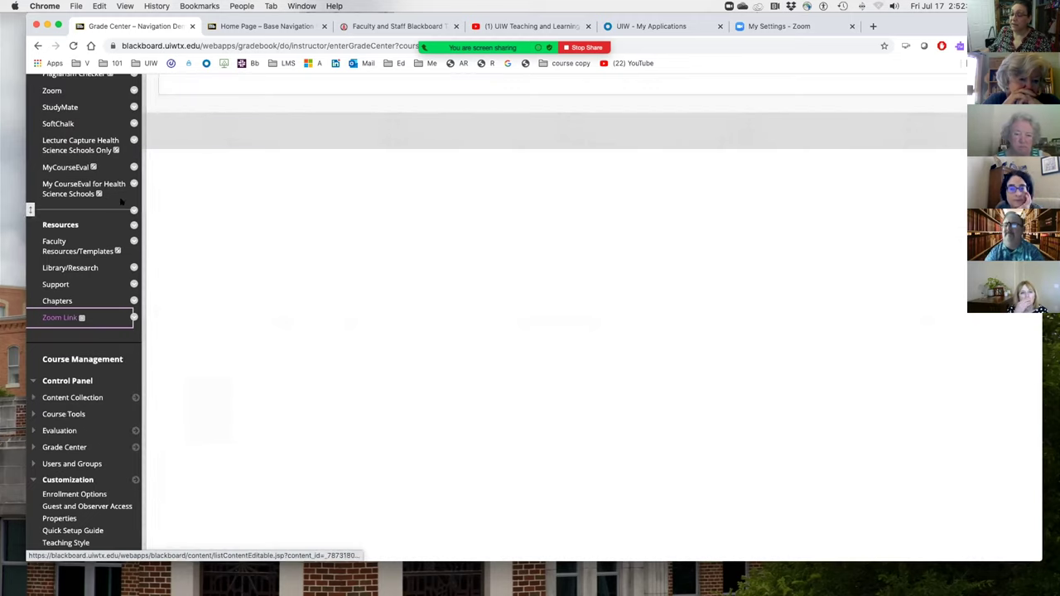
# Step: Move the Zoom Link menu item directly below Web Links in the Course Materials section and open it
pyautogui.scroll(5, 120, 201)
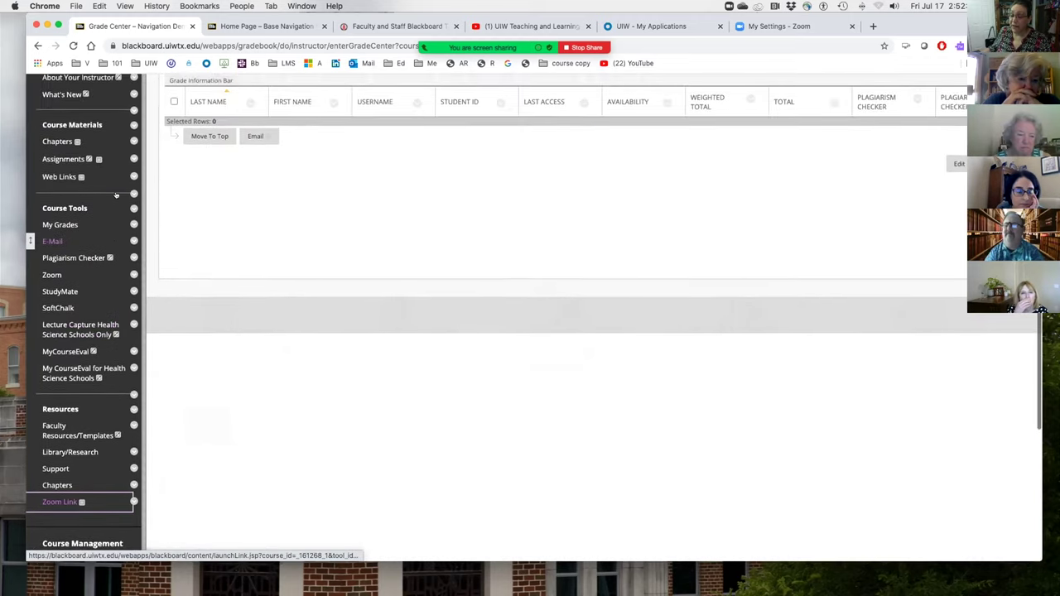
pyautogui.moveTo(497, 35)
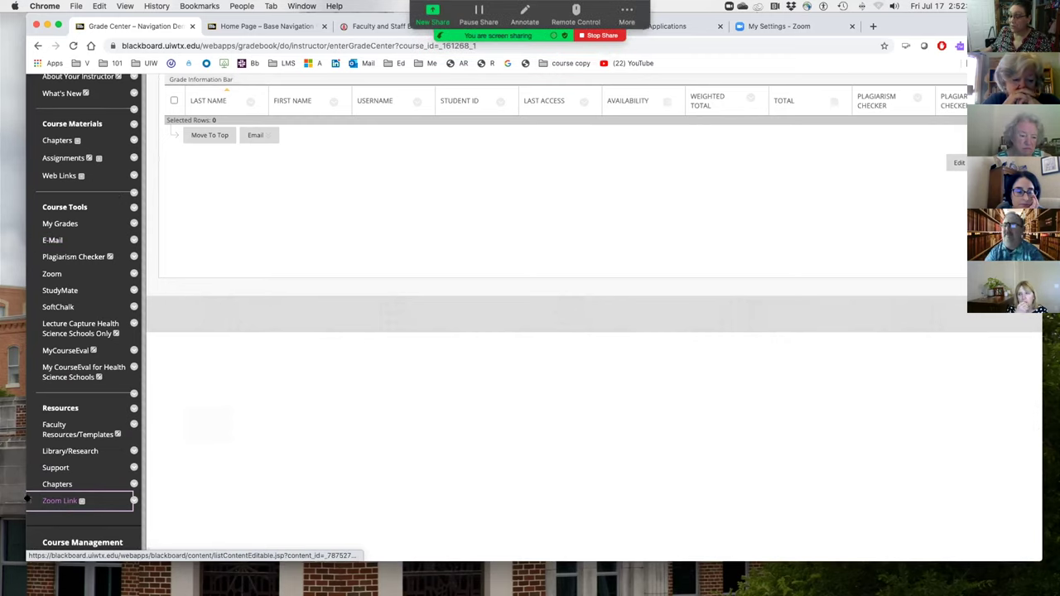
pyautogui.moveTo(27, 501); pyautogui.dragTo(50, 199)
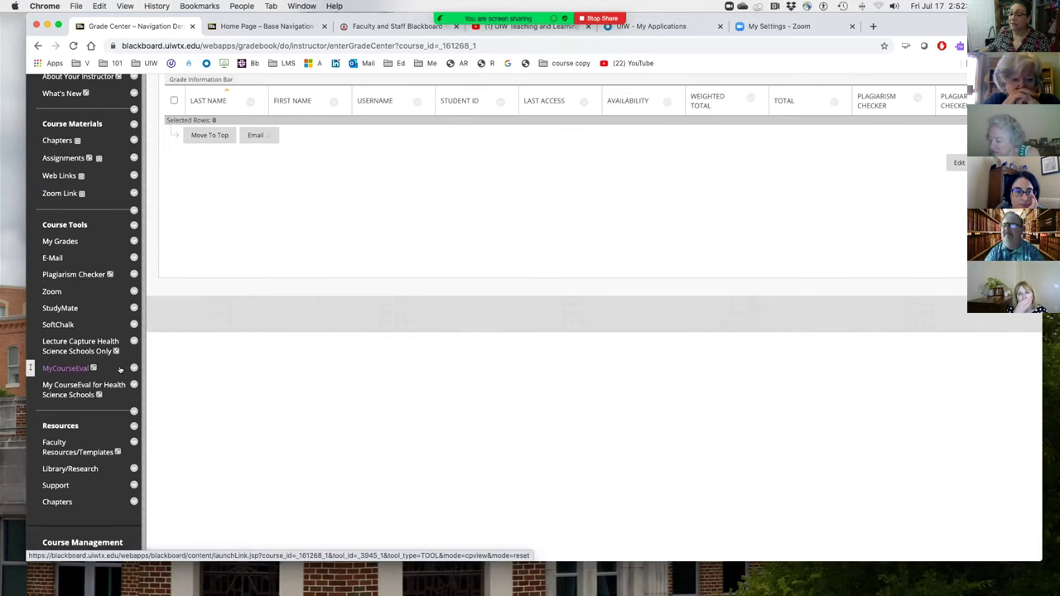
pyautogui.click(58, 194)
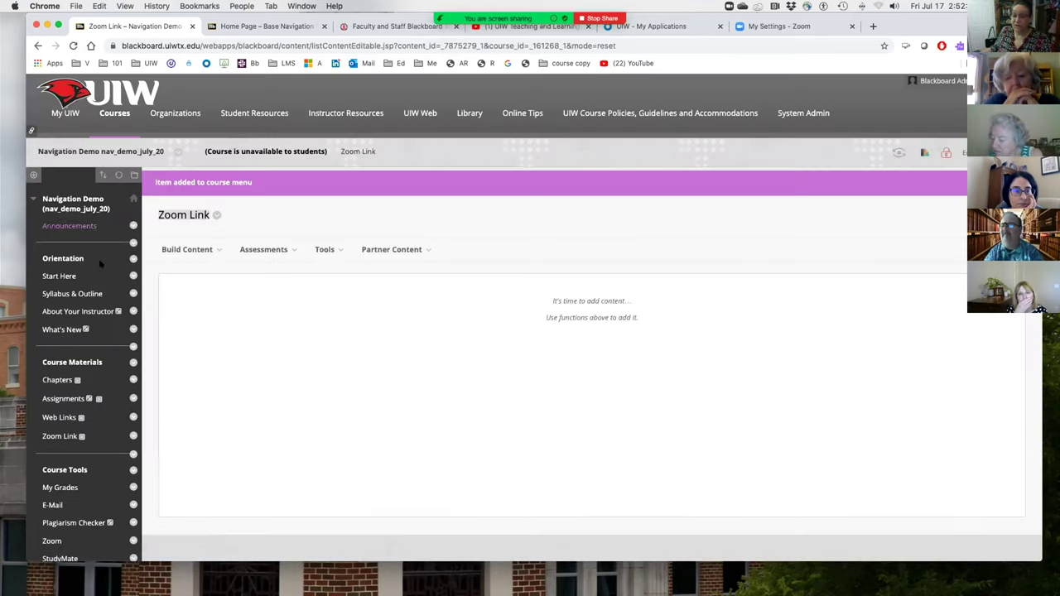
# Step: Start creating a Zoom Meeting tool item in the Zoom Link content area
pyautogui.scroll(-3, 234, 348)
pyautogui.click(263, 170)
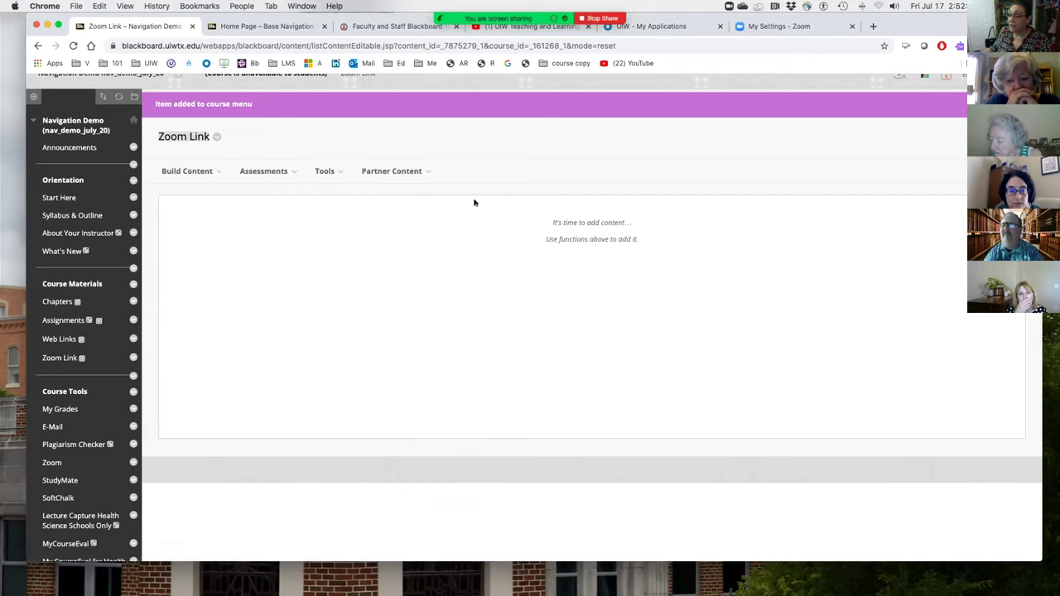
pyautogui.click(325, 171)
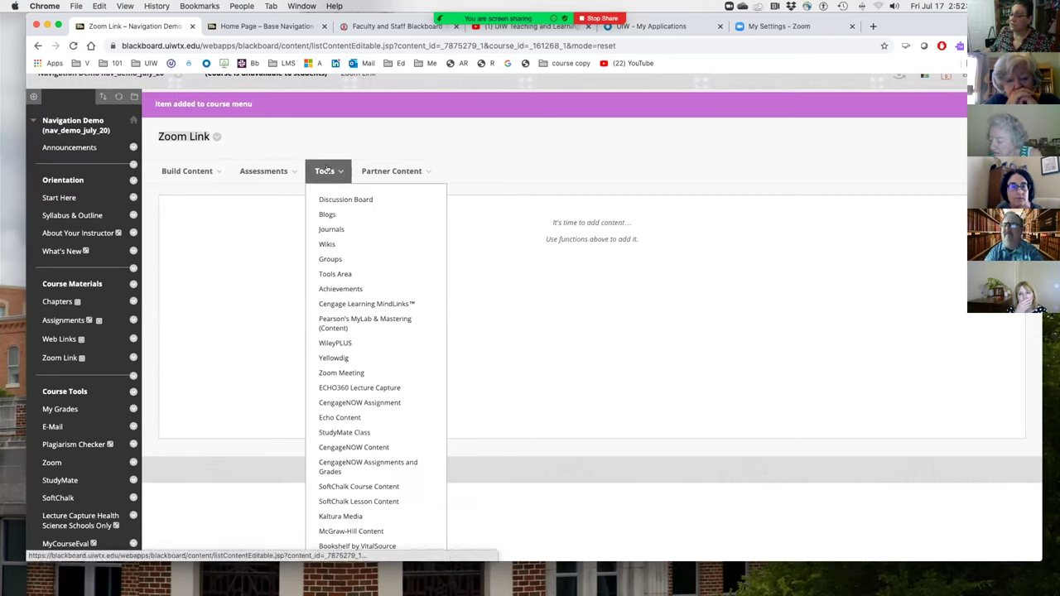
pyautogui.moveTo(361, 170)
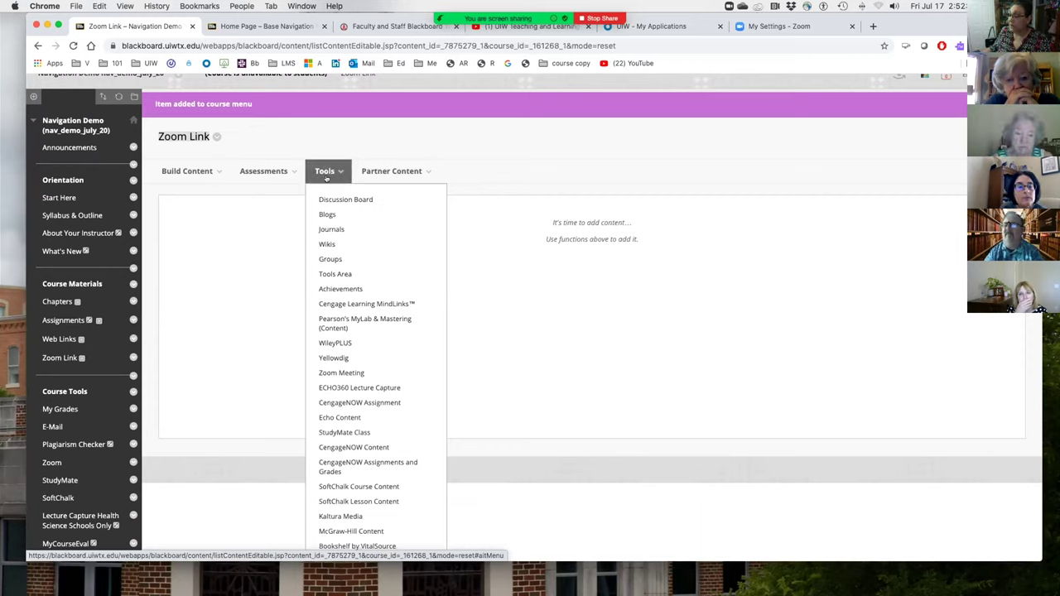
pyautogui.scroll(-2, 329, 375)
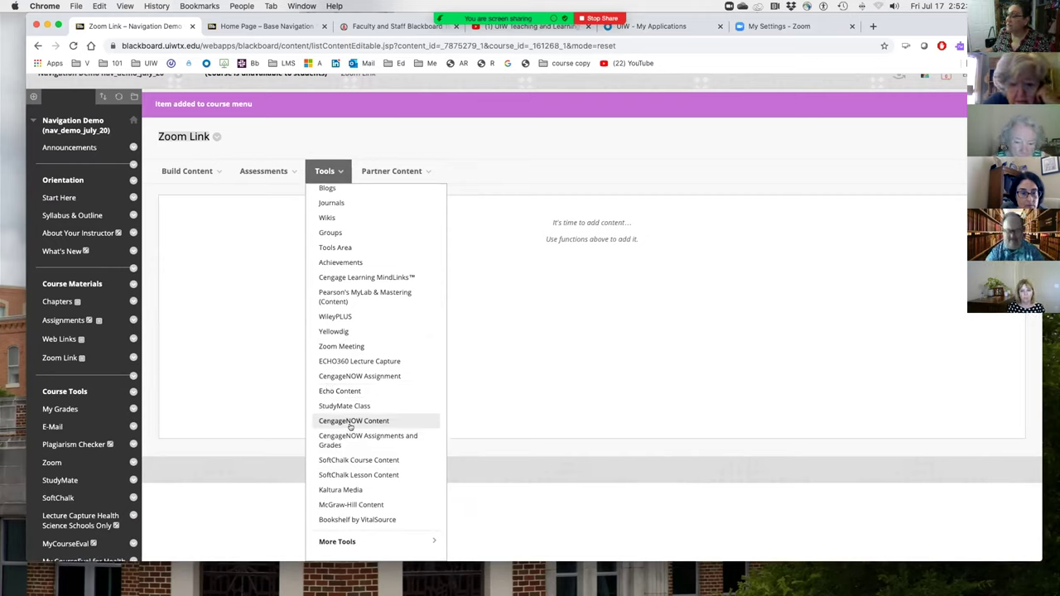
pyautogui.scroll(1, 350, 427)
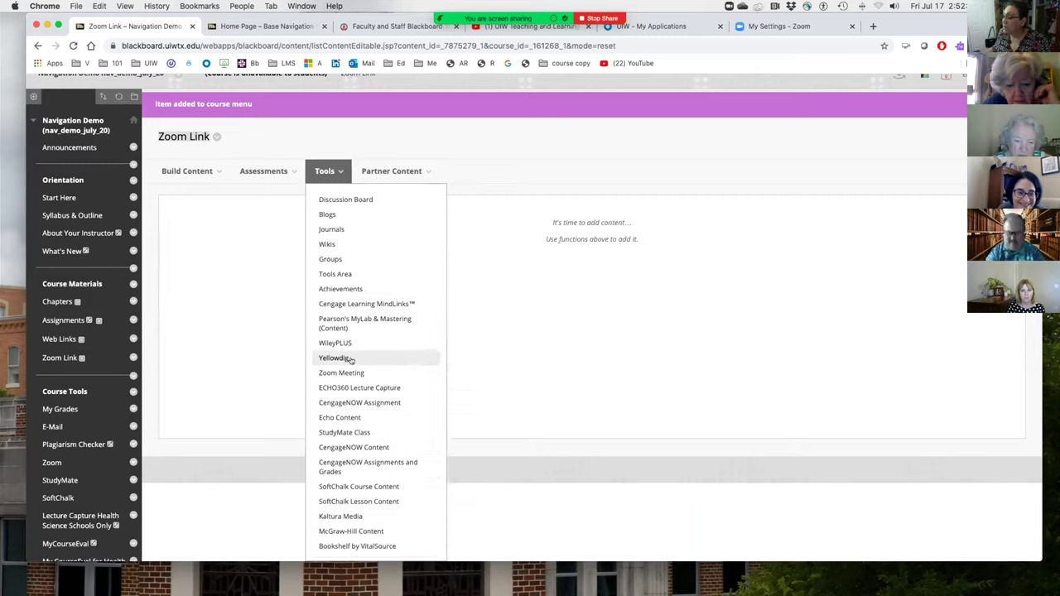
pyautogui.scroll(-2, 351, 360)
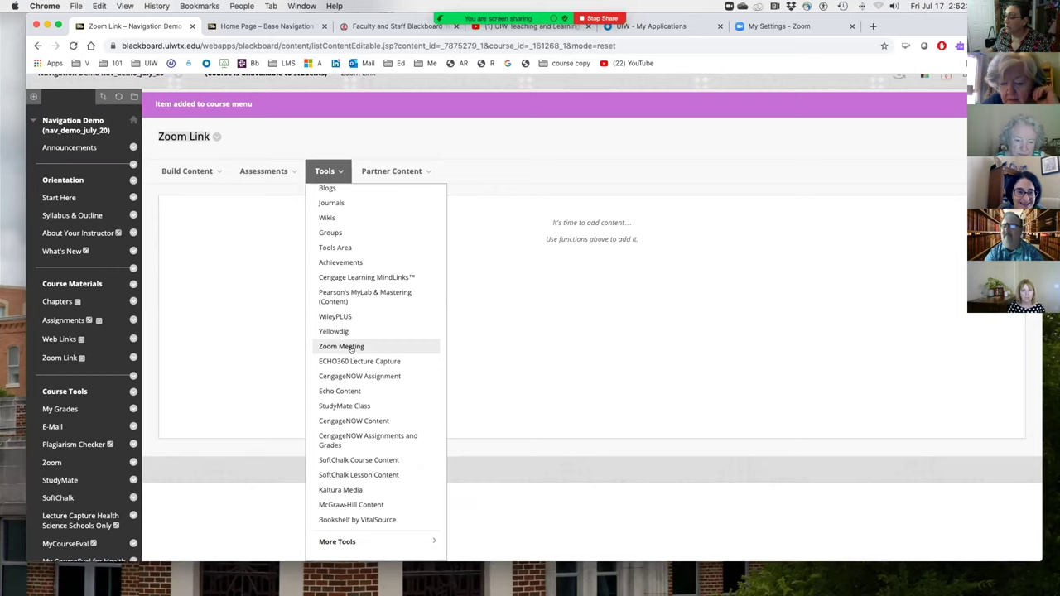
pyautogui.click(350, 346)
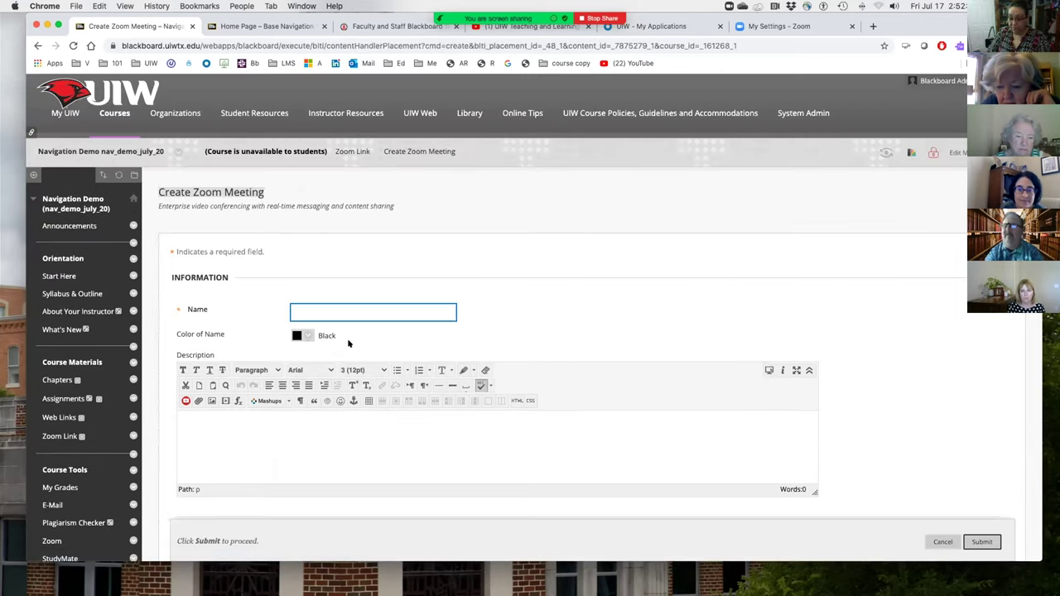
# Step: Name the new item Zoom Meeting and enter Class Meetings as its description
pyautogui.write('Zoom Meeting')
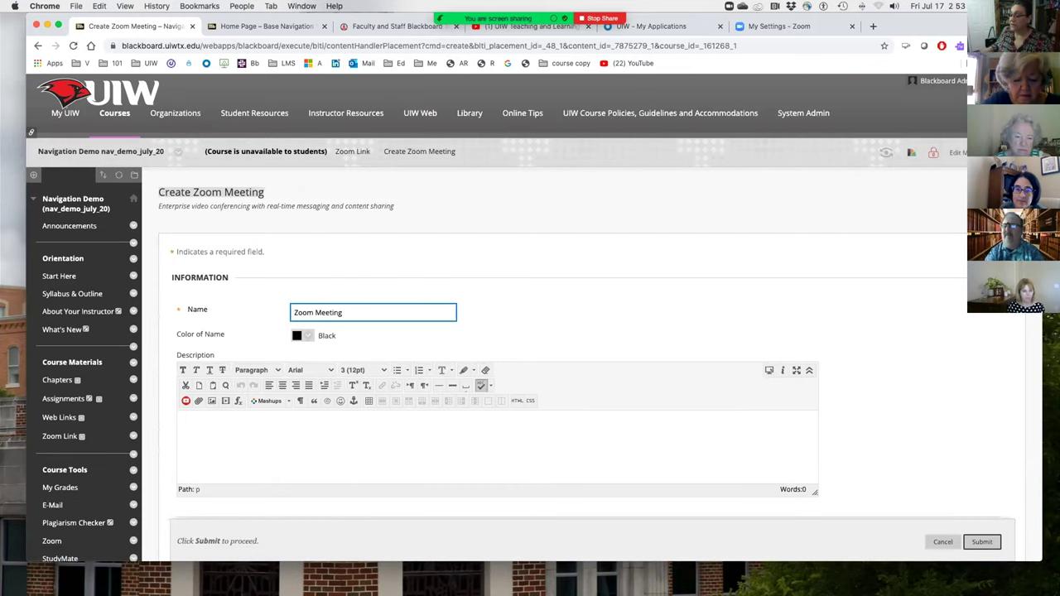
pyautogui.scroll(-3, 180, 313)
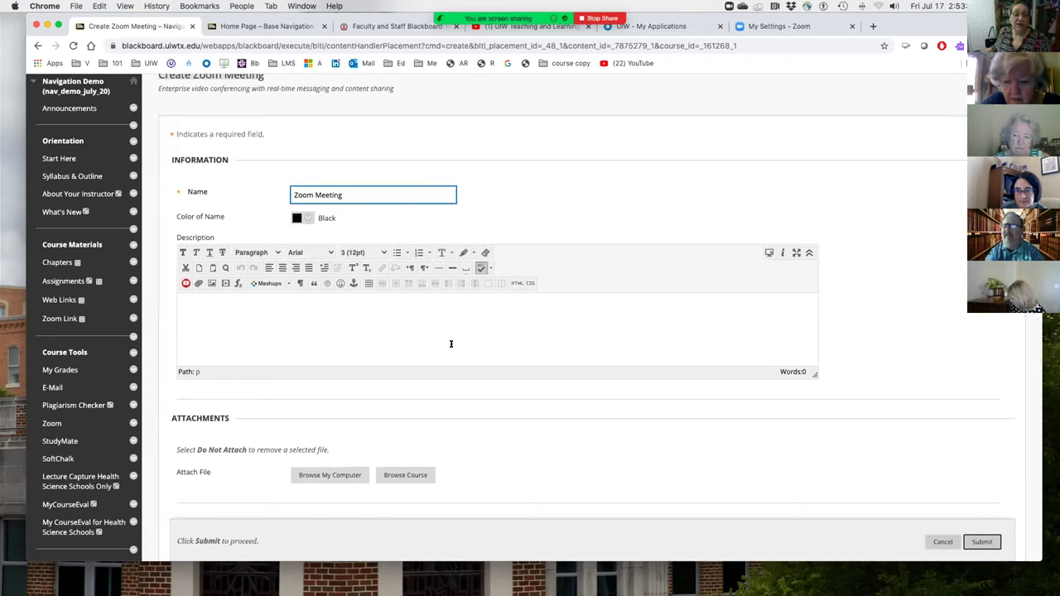
pyautogui.click(252, 315)
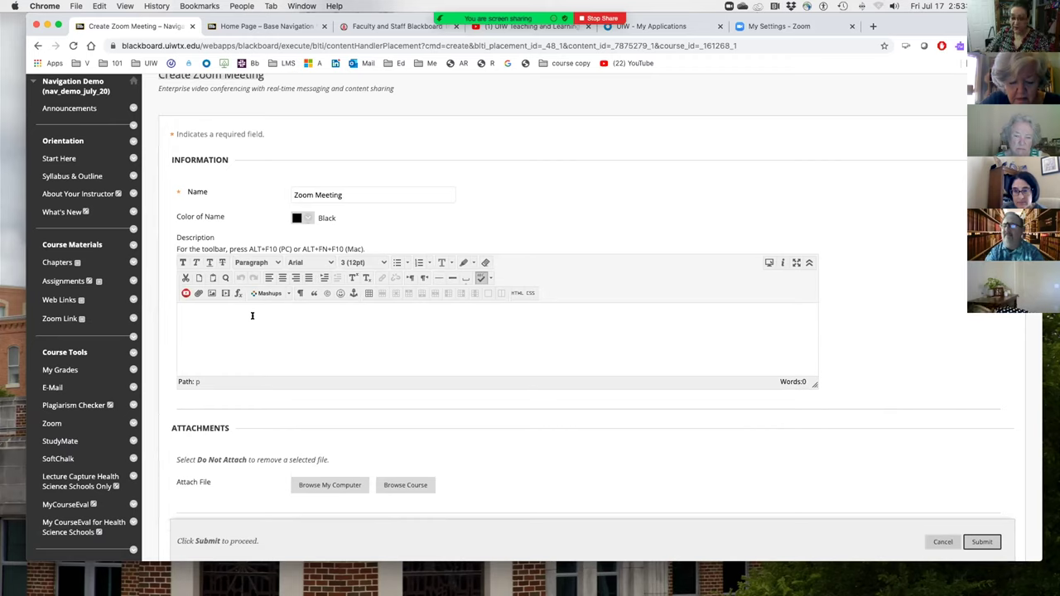
pyautogui.write('Class ')
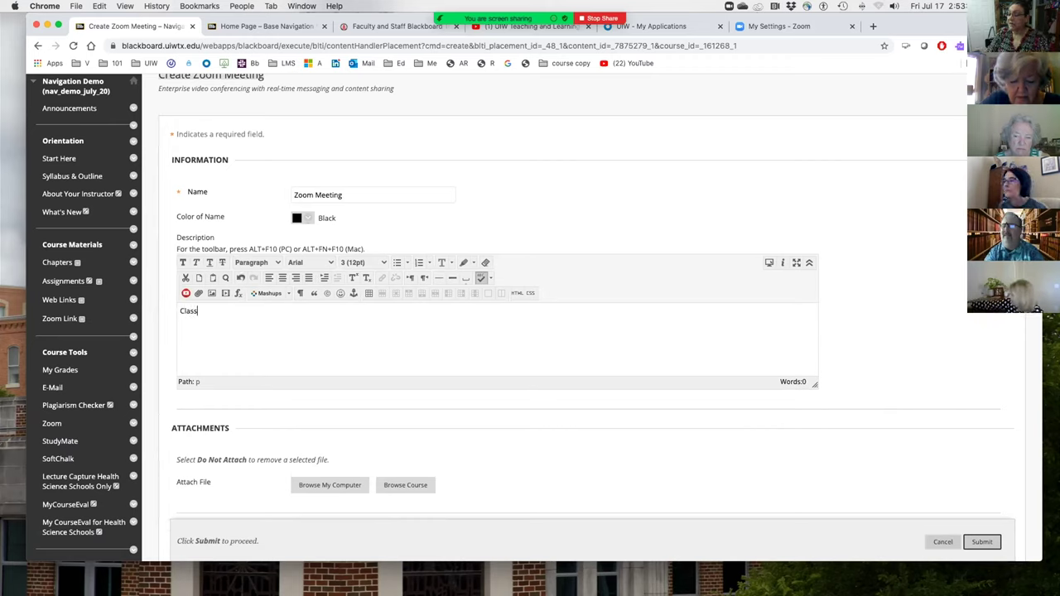
pyautogui.write('Meetings')
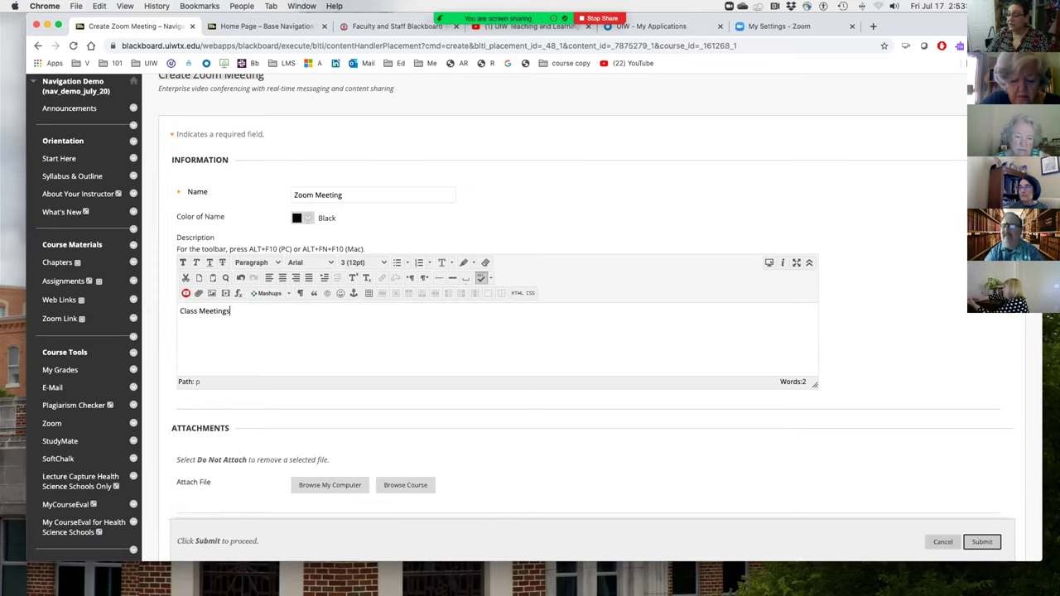
# Step: Review the item's attachment and availability options and return to the Zoom Link content area without submitting the form
pyautogui.scroll(-3, 343, 355)
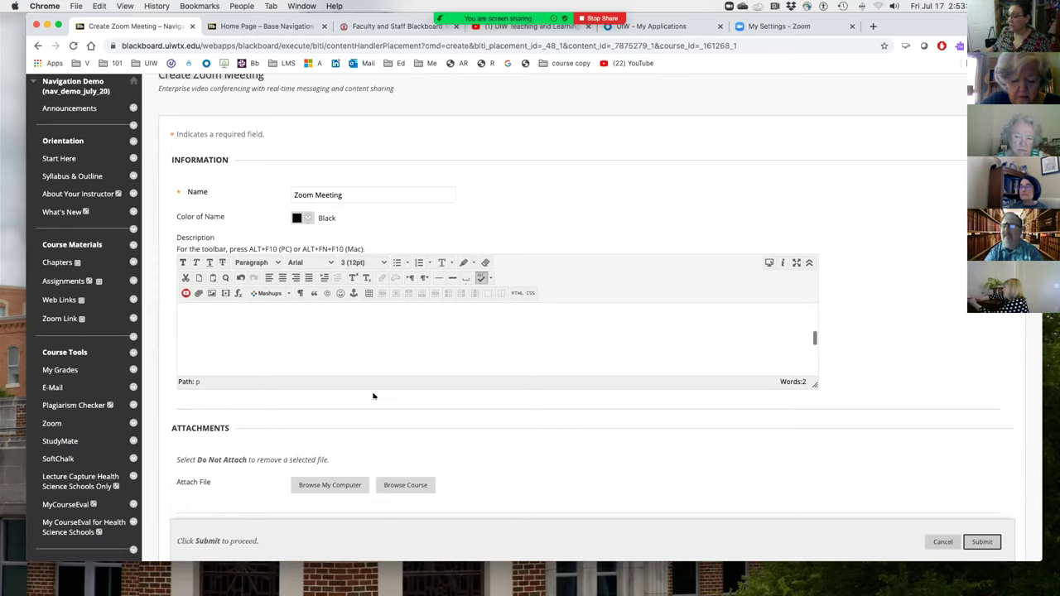
pyautogui.scroll(-5, 840, 421)
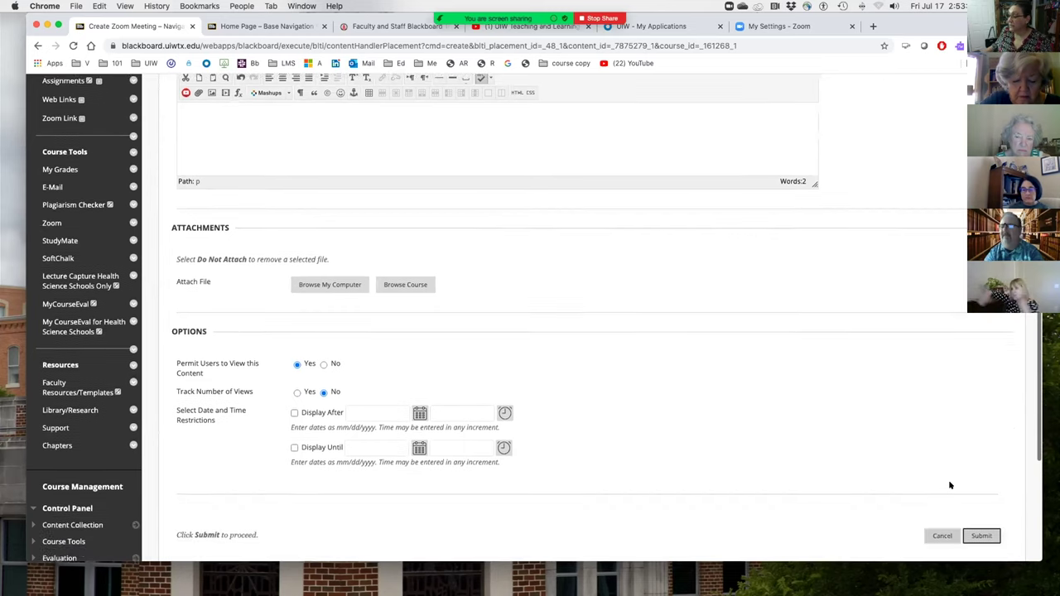
pyautogui.scroll(6, 287, 371)
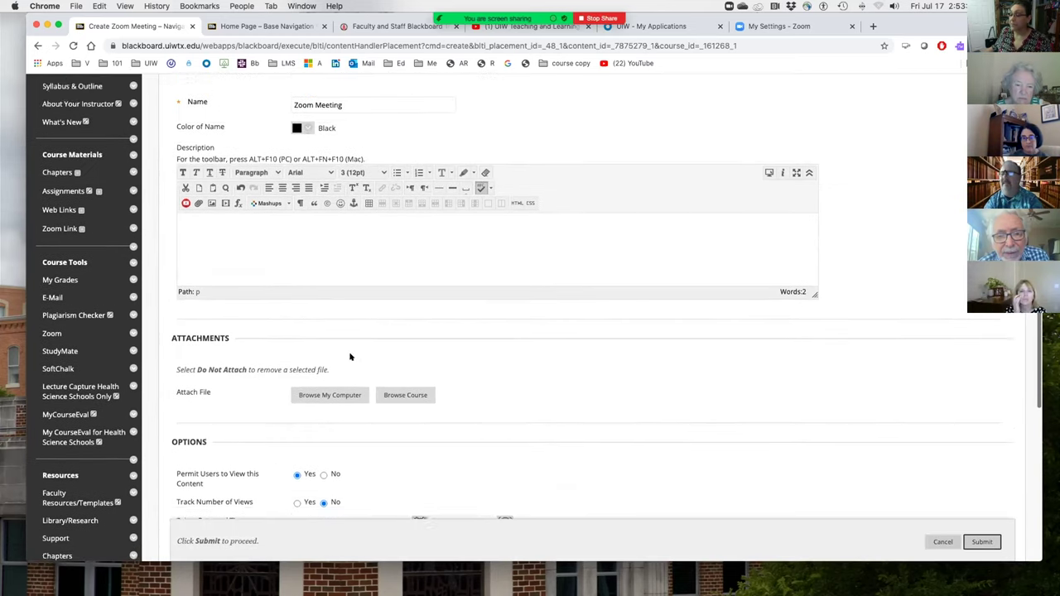
pyautogui.scroll(1, 386, 335)
pyautogui.click(343, 151)
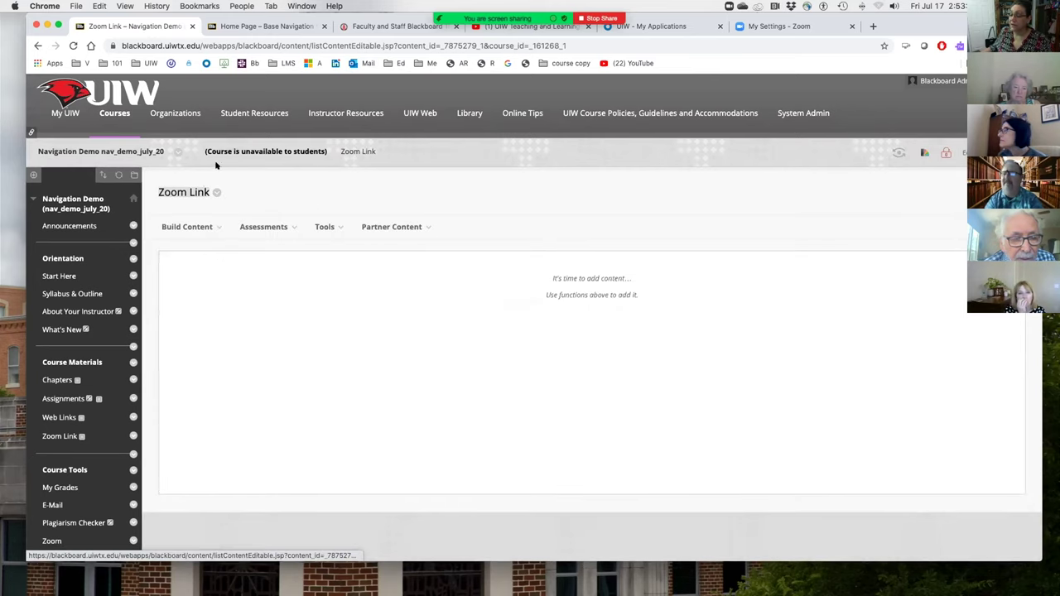
# Step: Start a new Zoom Meeting tool item in the Zoom Link content area and name it Zoom
pyautogui.click(187, 227)
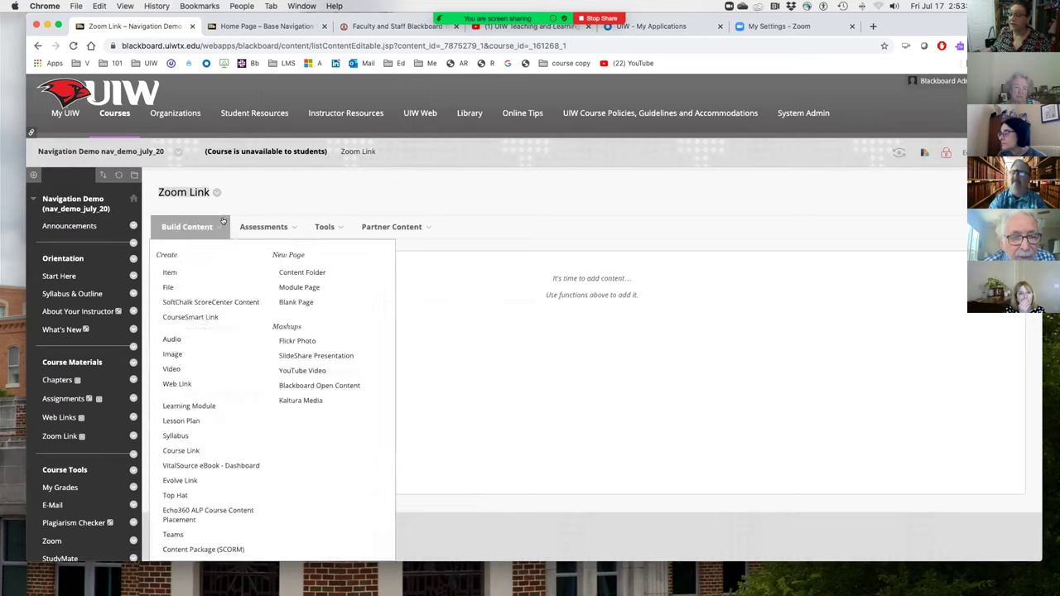
pyautogui.click(325, 227)
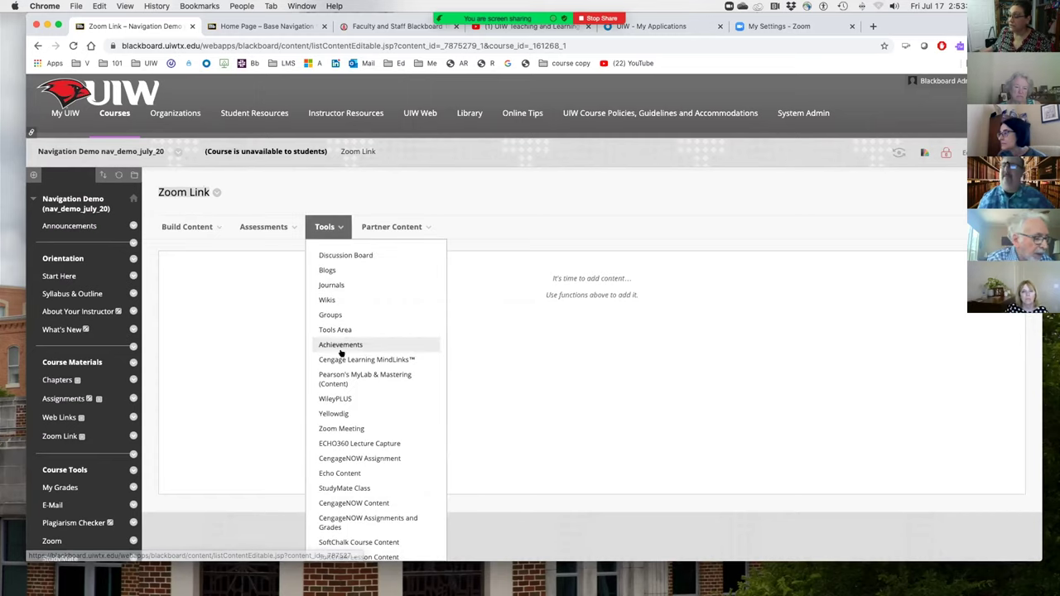
pyautogui.click(345, 428)
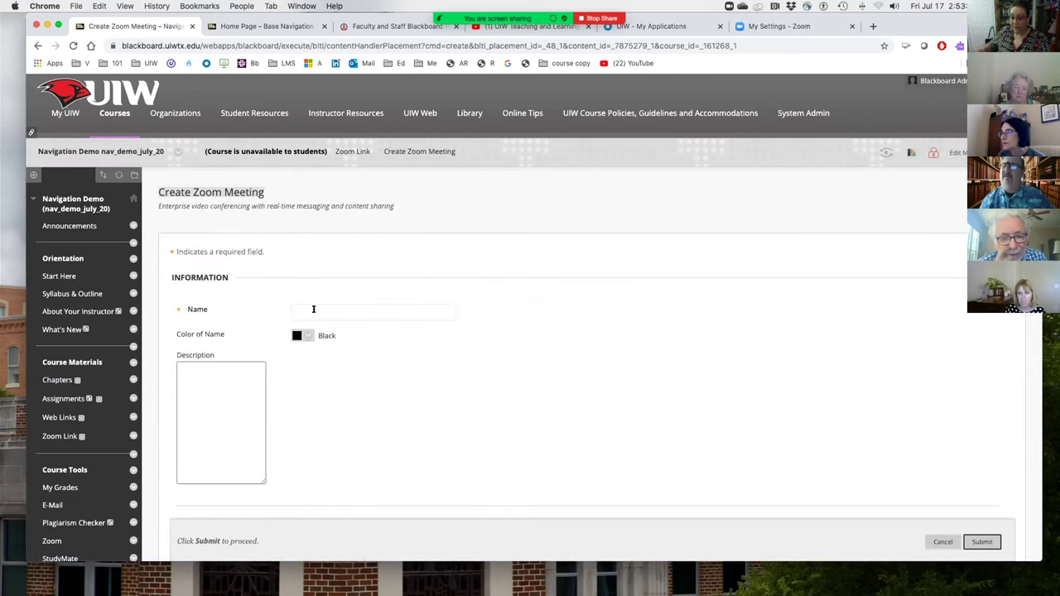
pyautogui.click(313, 309)
pyautogui.write('Zoom')
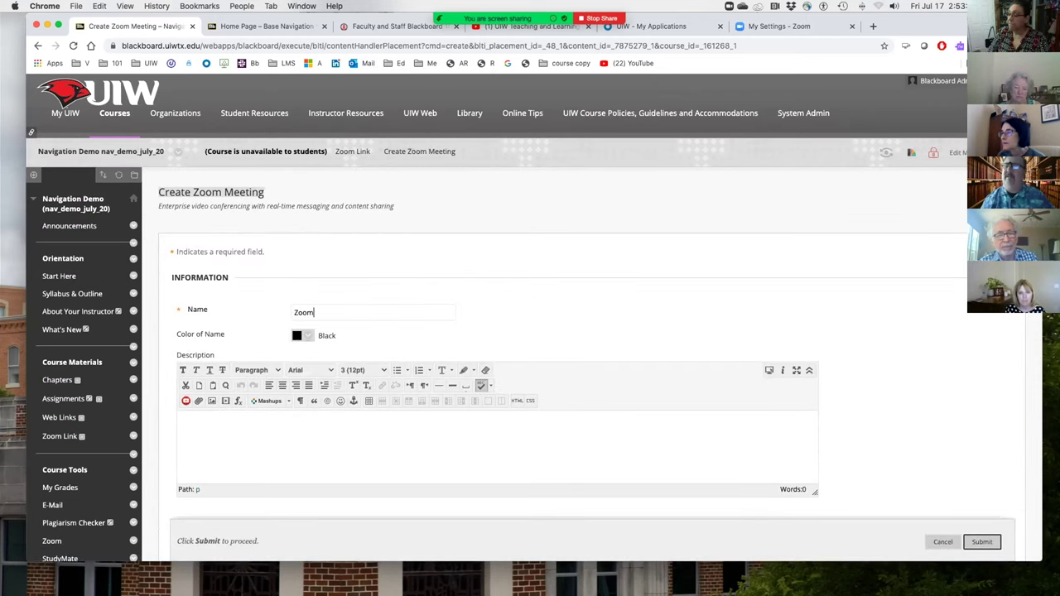
# Step: Enter "Office Hours:" as the Zoom item's description and submit the item with its default attachment and availability options
pyautogui.click(215, 415)
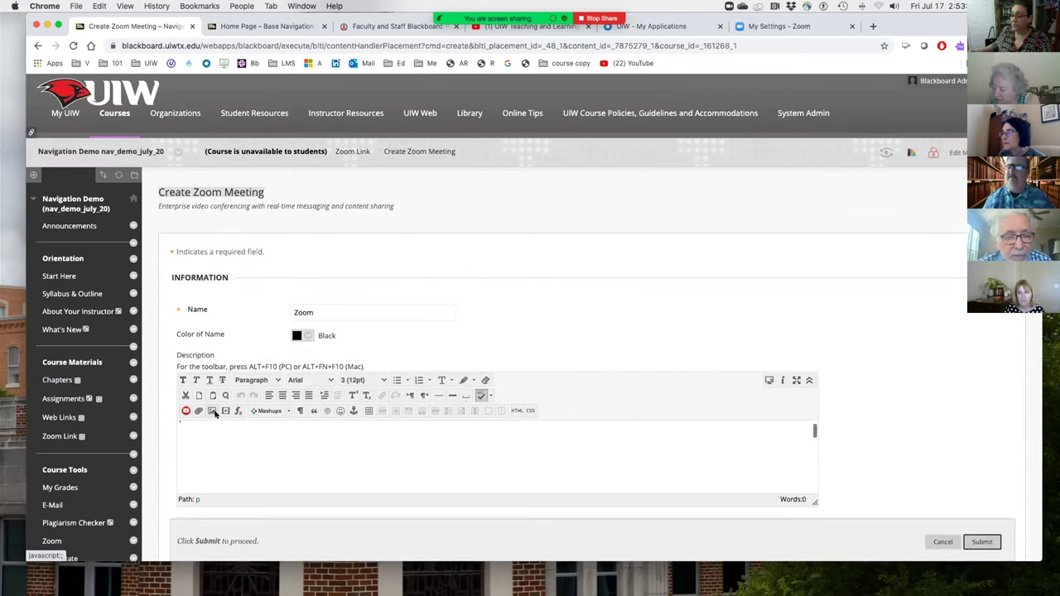
pyautogui.write('Ho')
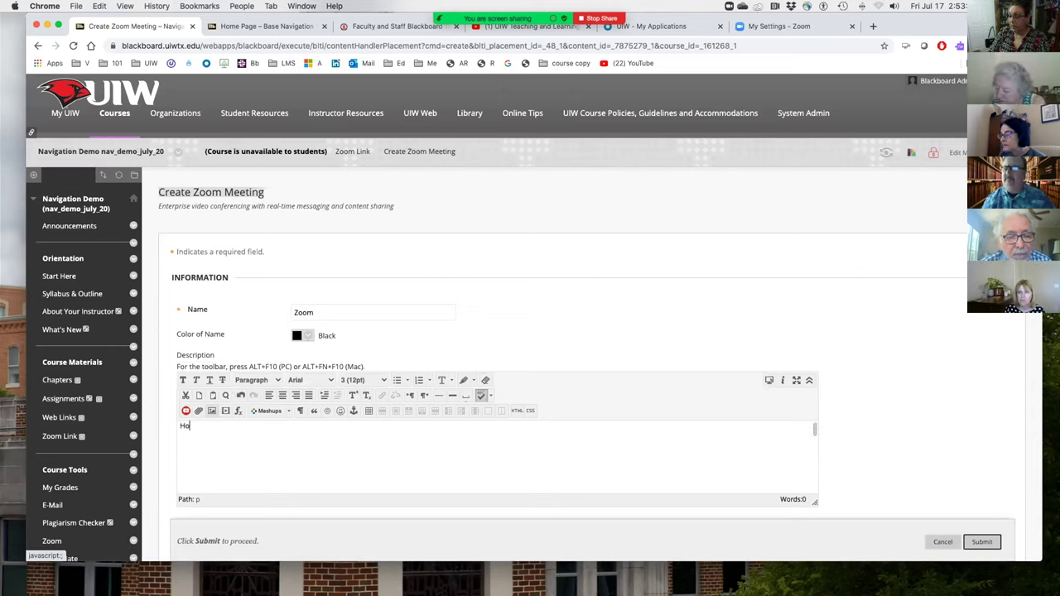
pyautogui.press('BackSpace')
pyautogui.press('BackSpace')
pyautogui.write('Offi')
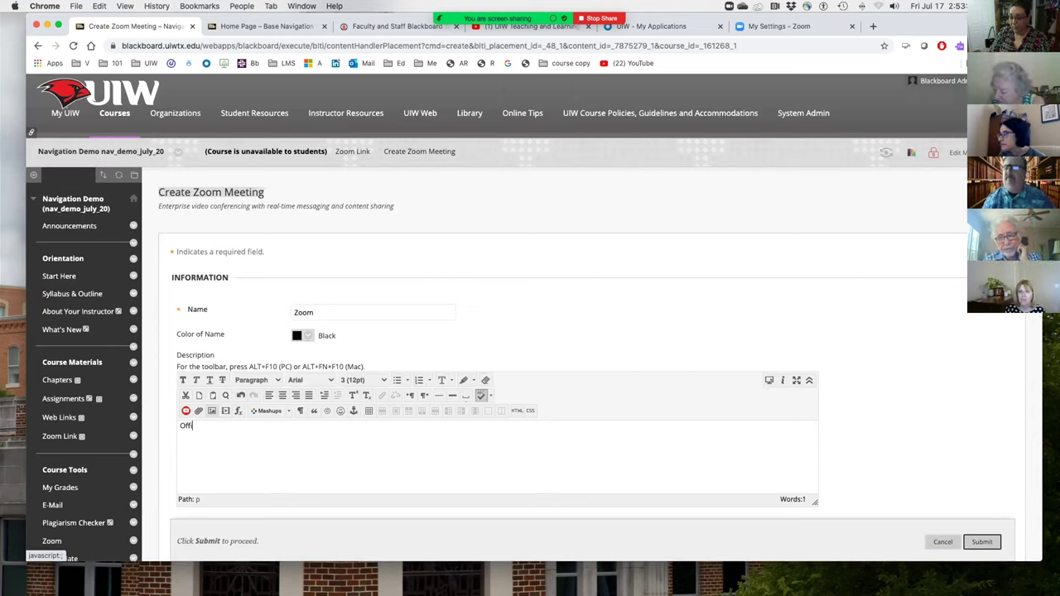
pyautogui.write('ce Hours:')
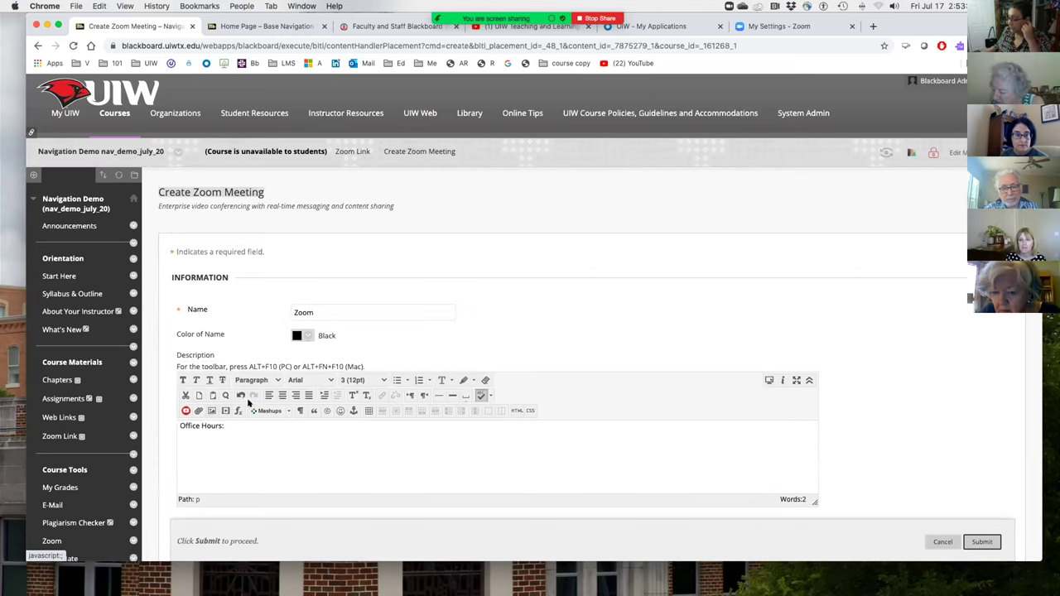
pyautogui.scroll(-5, 580, 447)
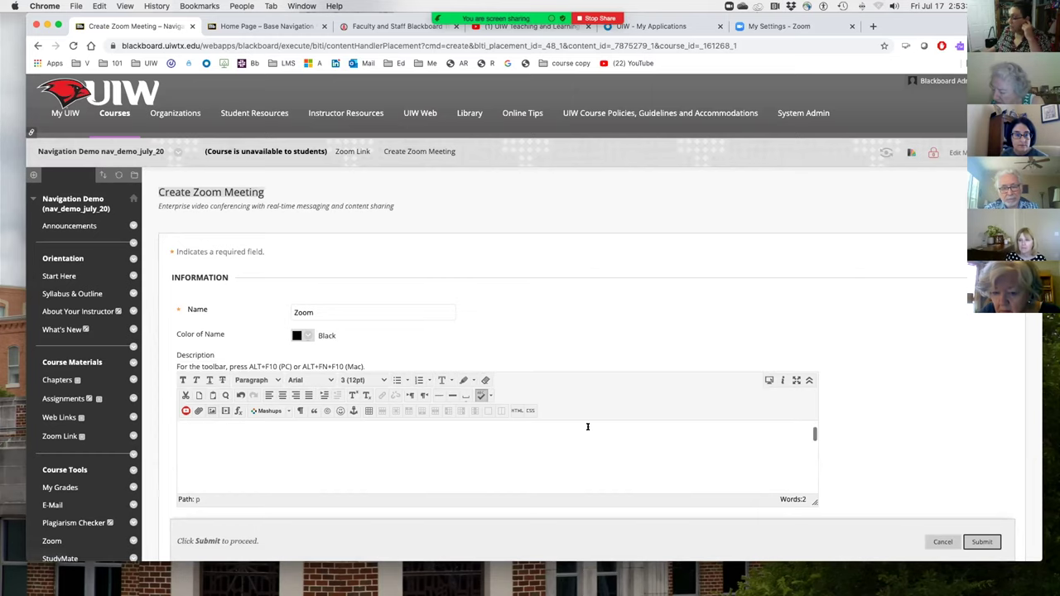
pyautogui.scroll(-6, 504, 351)
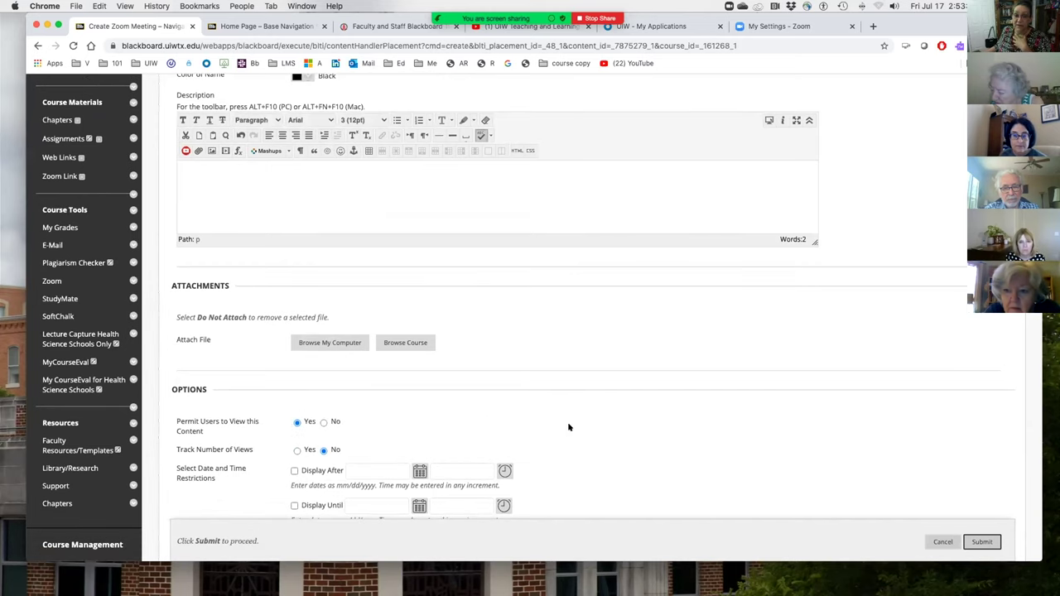
pyautogui.scroll(-2, 580, 428)
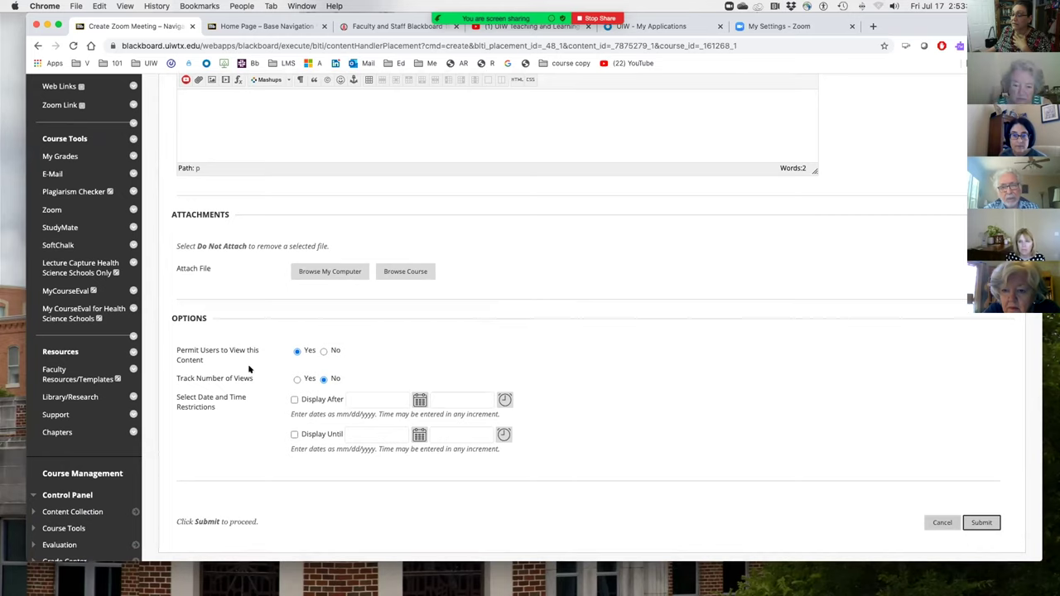
pyautogui.click(983, 522)
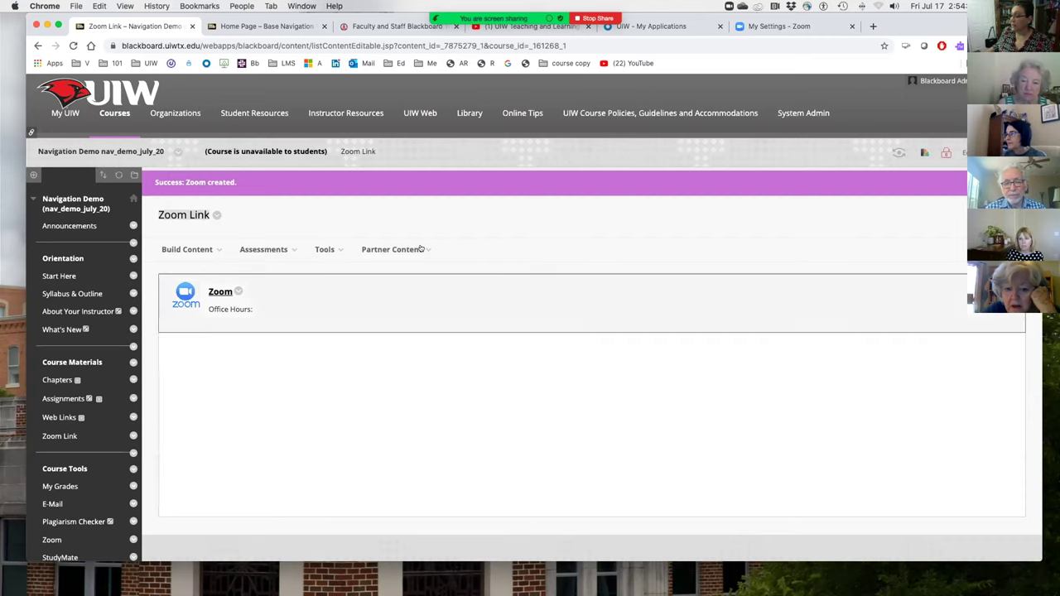
# Step: Delete the Zoom Link content area and all its content from the course menu
pyautogui.click(187, 249)
pyautogui.scroll(-3, 80, 383)
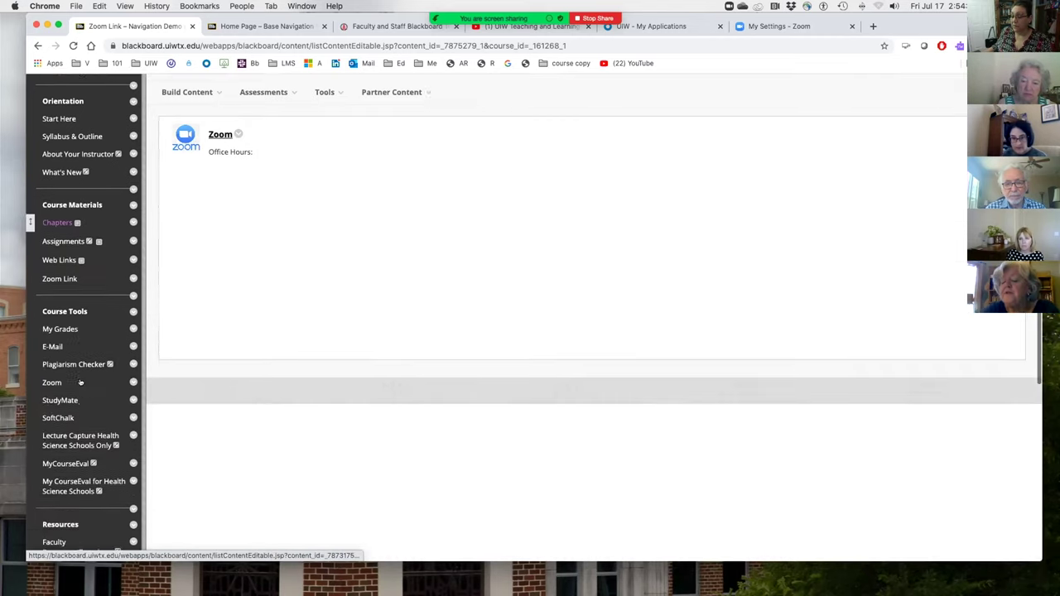
pyautogui.scroll(-5, 81, 382)
pyautogui.scroll(5, 80, 343)
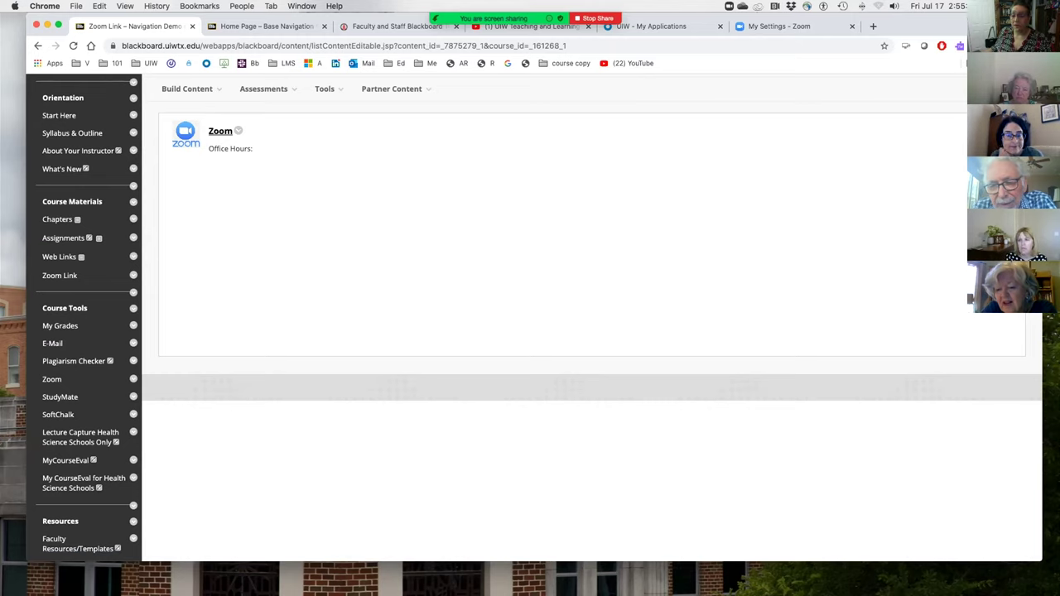
pyautogui.click(133, 275)
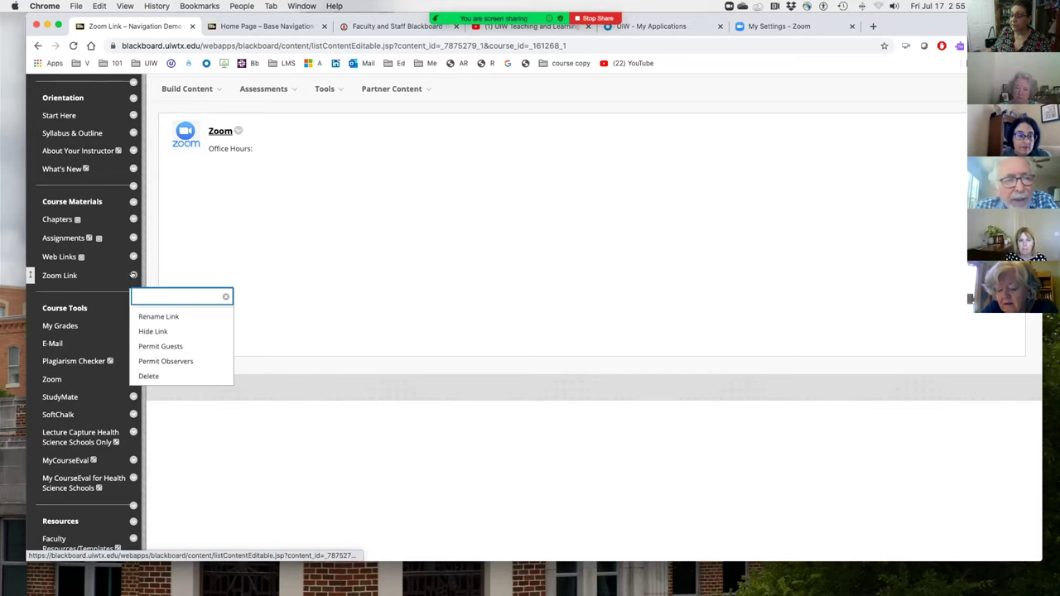
pyautogui.click(149, 376)
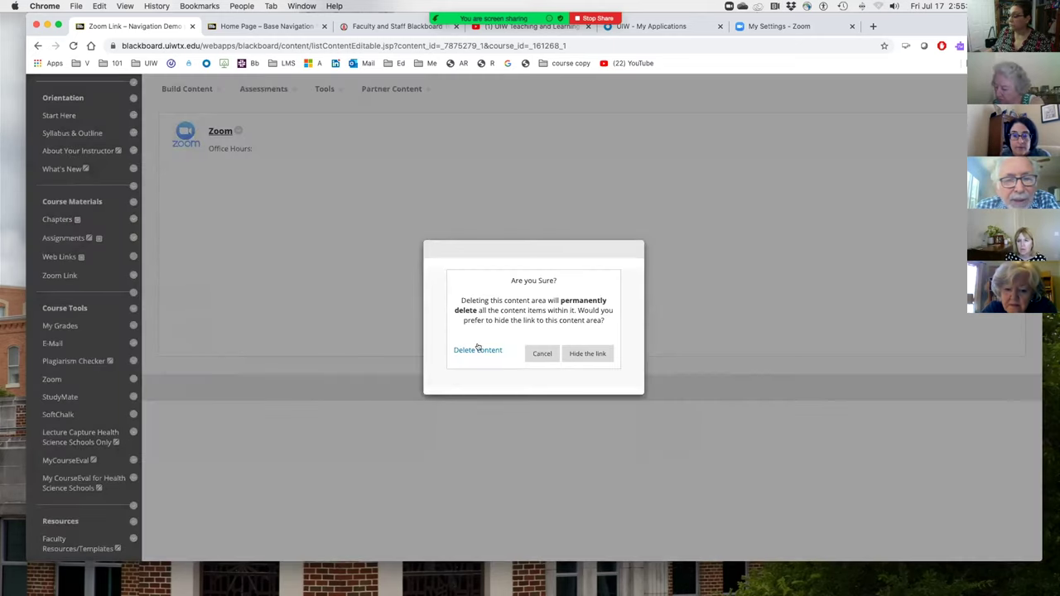
pyautogui.click(478, 349)
pyautogui.click(595, 378)
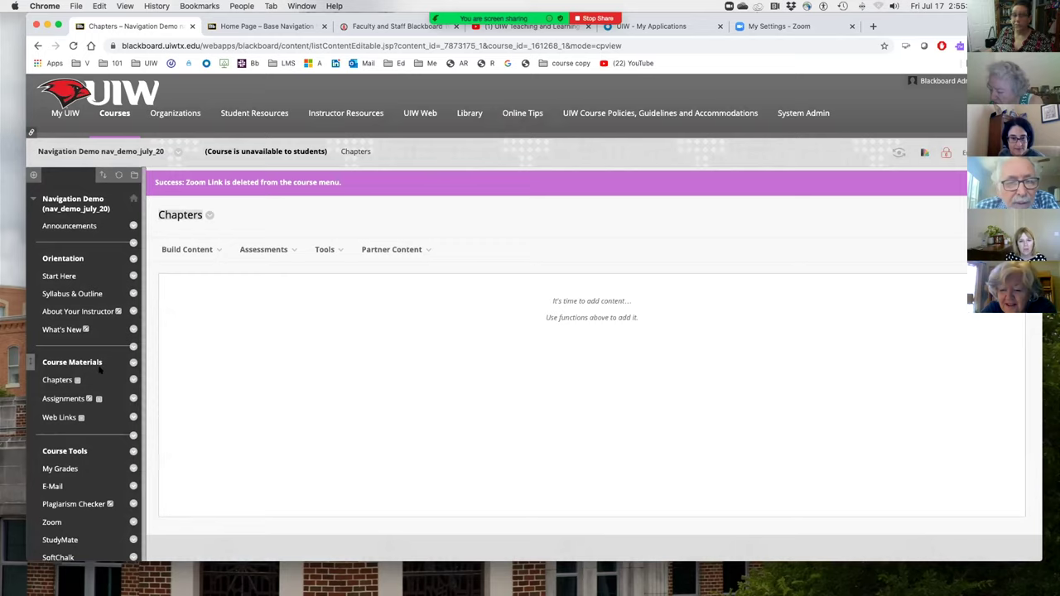
# Step: Check the security and scheduling options in the Zoom account settings and return to the Blackboard course's Chapters page
pyautogui.scroll(-2, 96, 371)
pyautogui.scroll(-3, 96, 371)
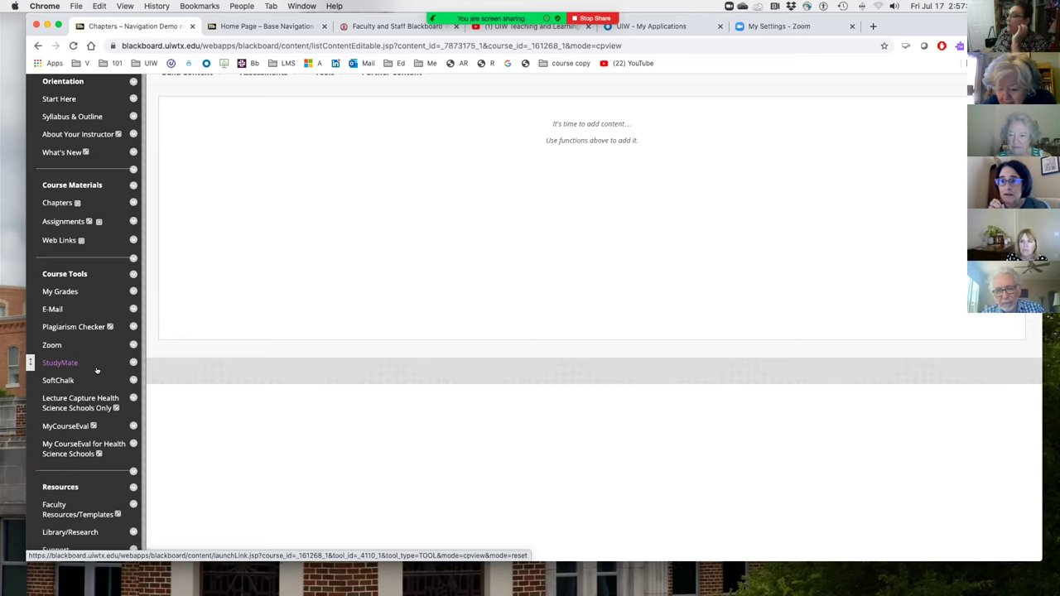
pyautogui.click(805, 27)
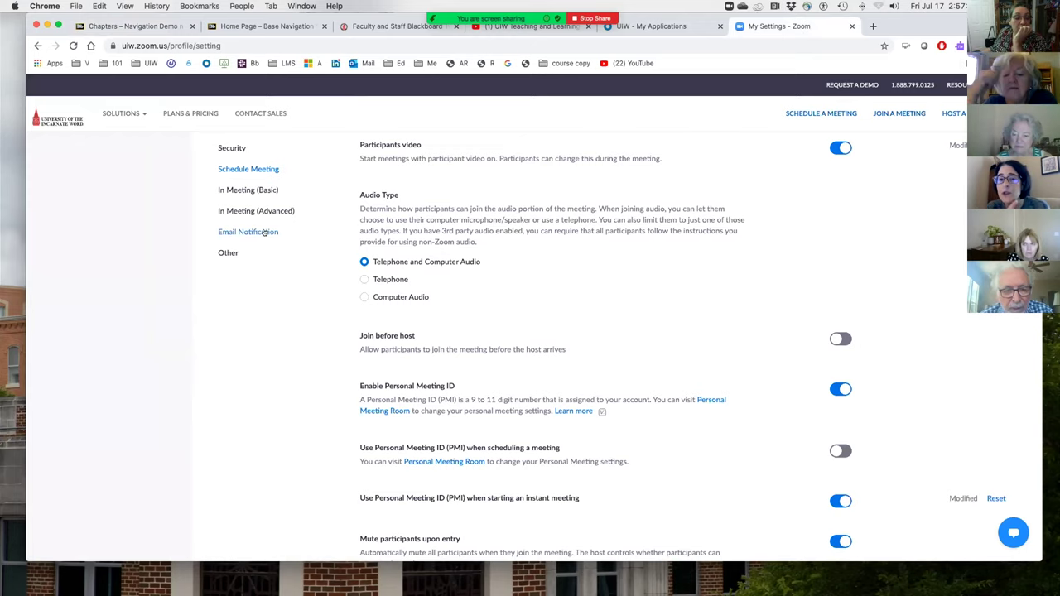
pyautogui.scroll(5, 264, 233)
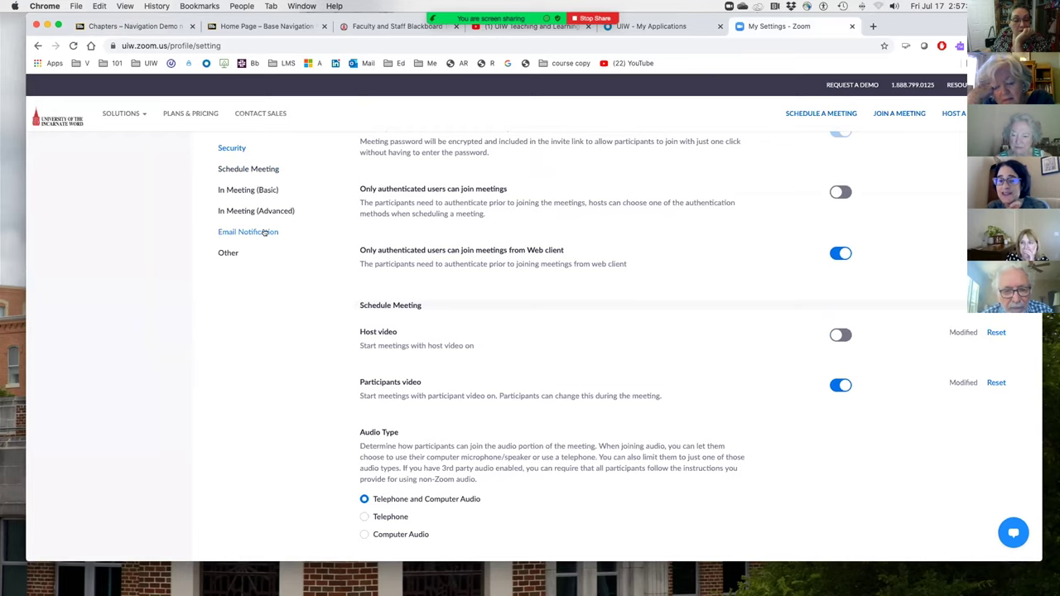
pyautogui.click(168, 27)
pyautogui.scroll(3, 277, 252)
pyautogui.click(277, 249)
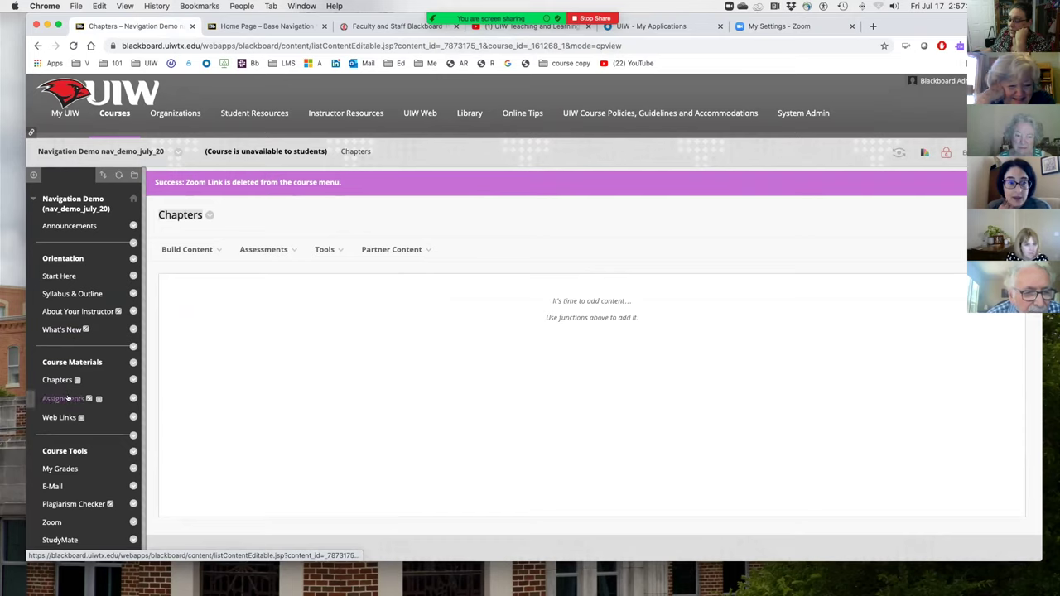
# Step: Turn on statistics tracking for the Student Disability Services Statement in Syllabus & Outline and submit the change
pyautogui.click(82, 294)
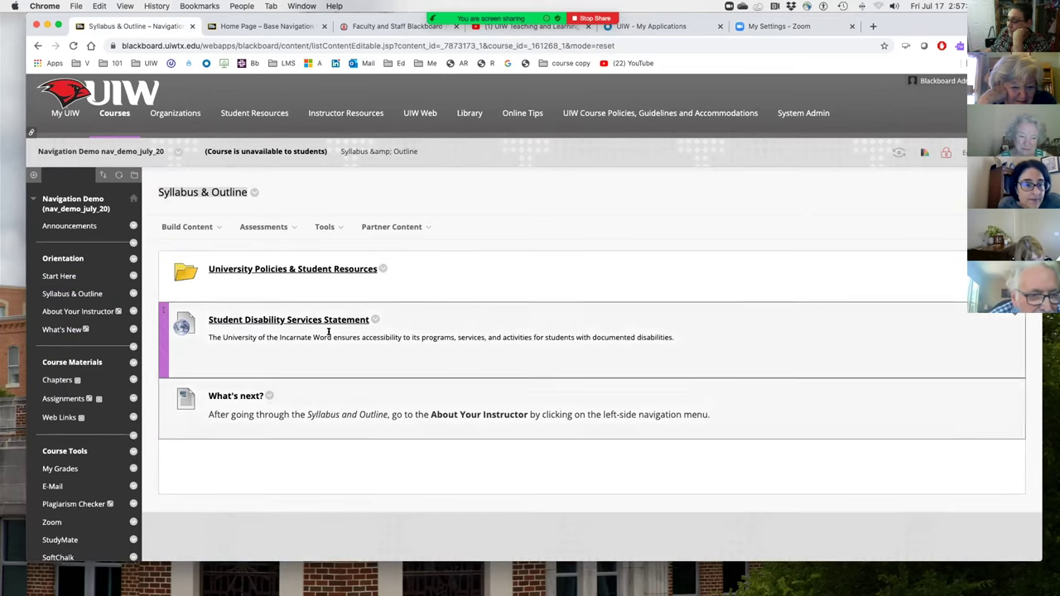
pyautogui.click(375, 320)
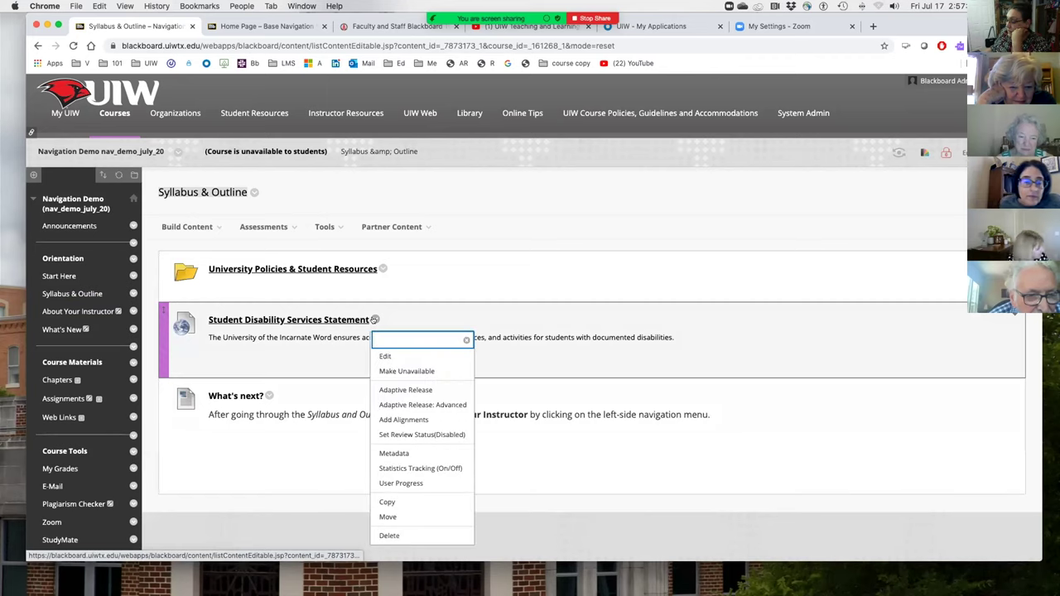
pyautogui.click(417, 468)
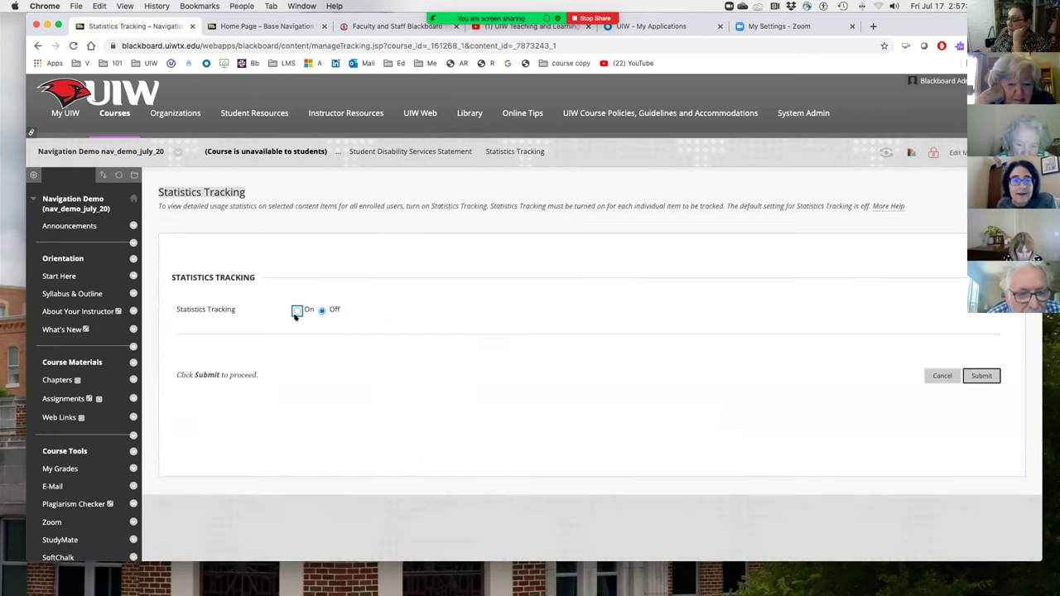
pyautogui.click(297, 311)
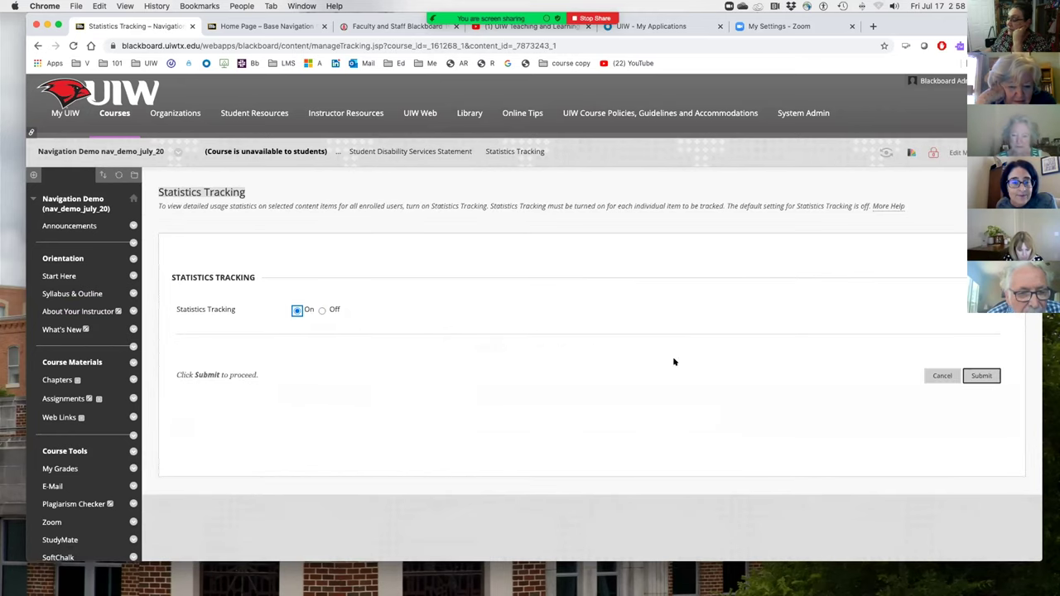
pyautogui.click(982, 376)
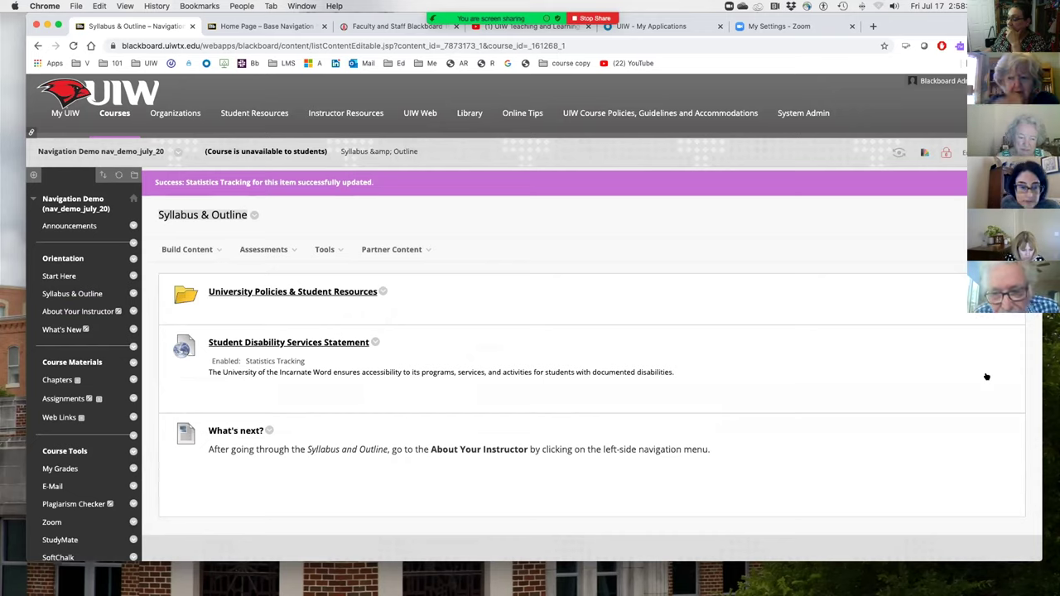
# Step: Review the Student Disability Services Statement's item options, including View Statistics Report, and stop sharing the screen
pyautogui.click(374, 342)
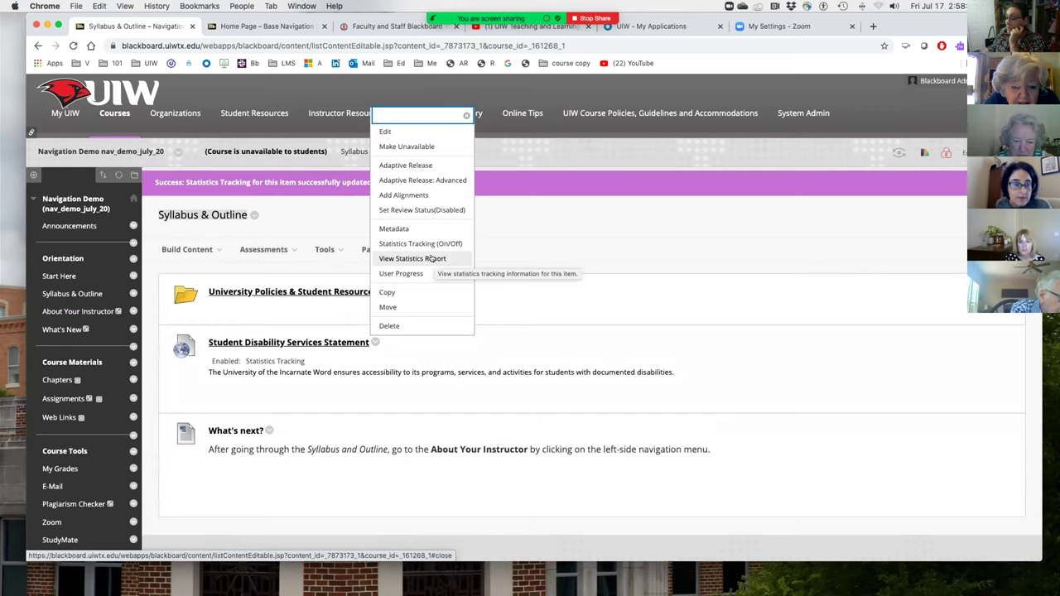
pyautogui.click(375, 342)
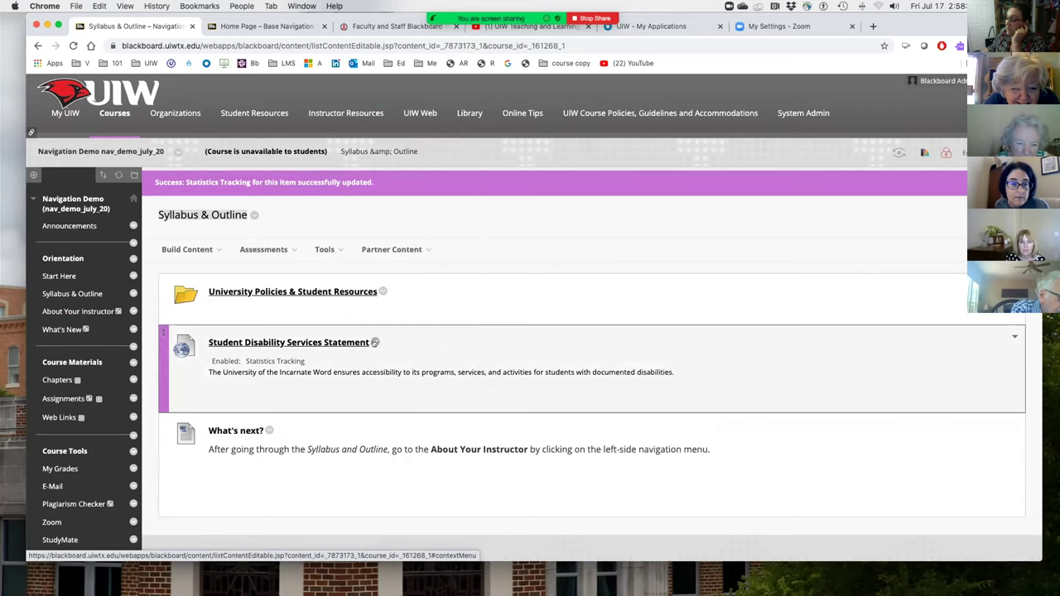
pyautogui.click(374, 342)
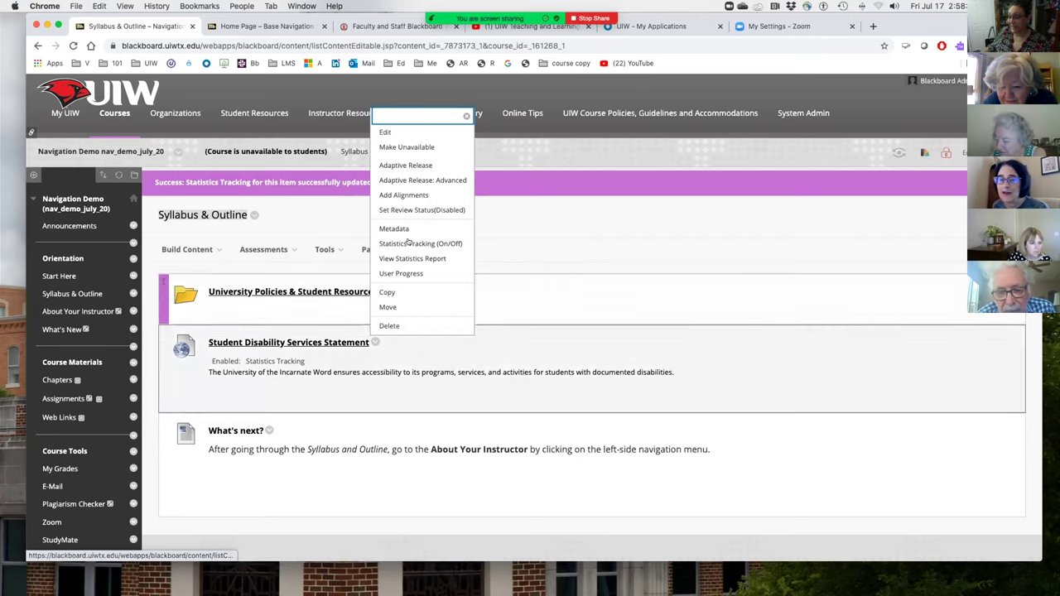
pyautogui.click(582, 149)
pyautogui.click(593, 18)
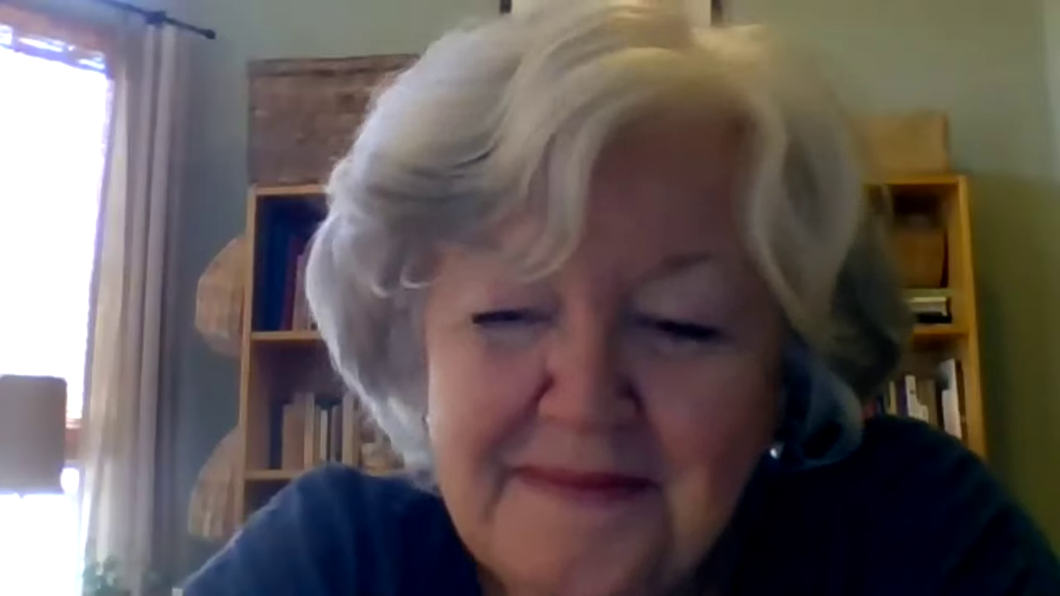